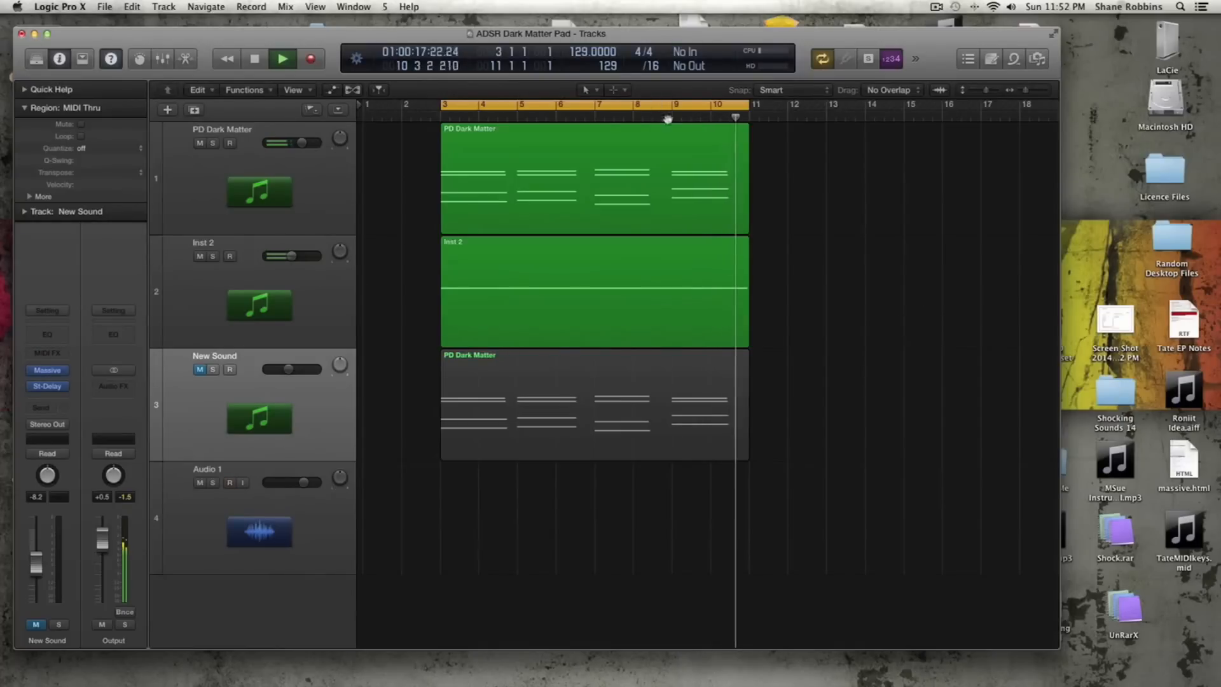
Step: Audition the PD Dark Matter track in solo, then hear it back in the full mix and stop playback
click(214, 143)
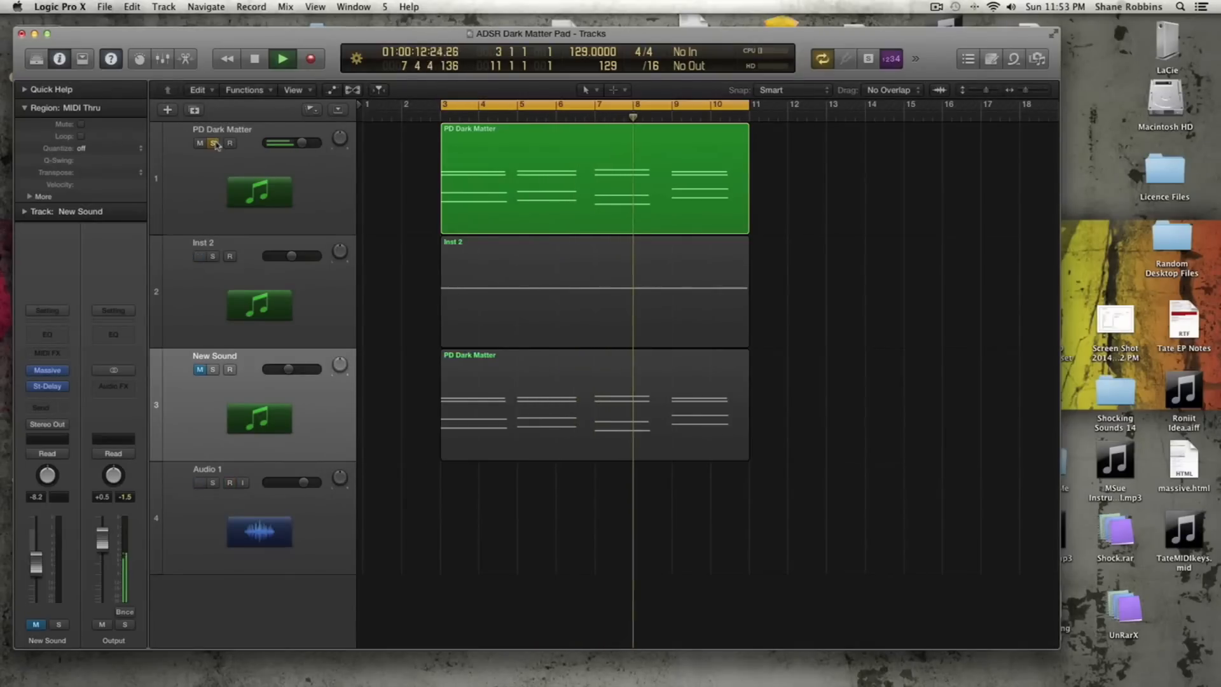
click(215, 143)
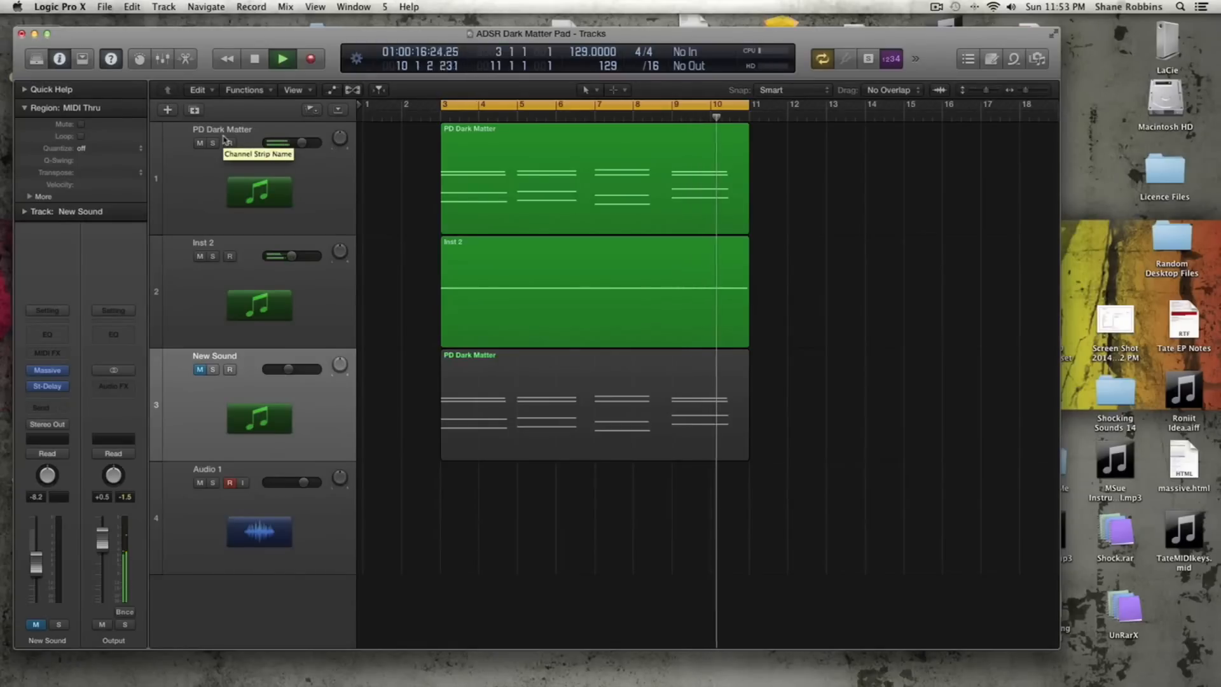
key(space)
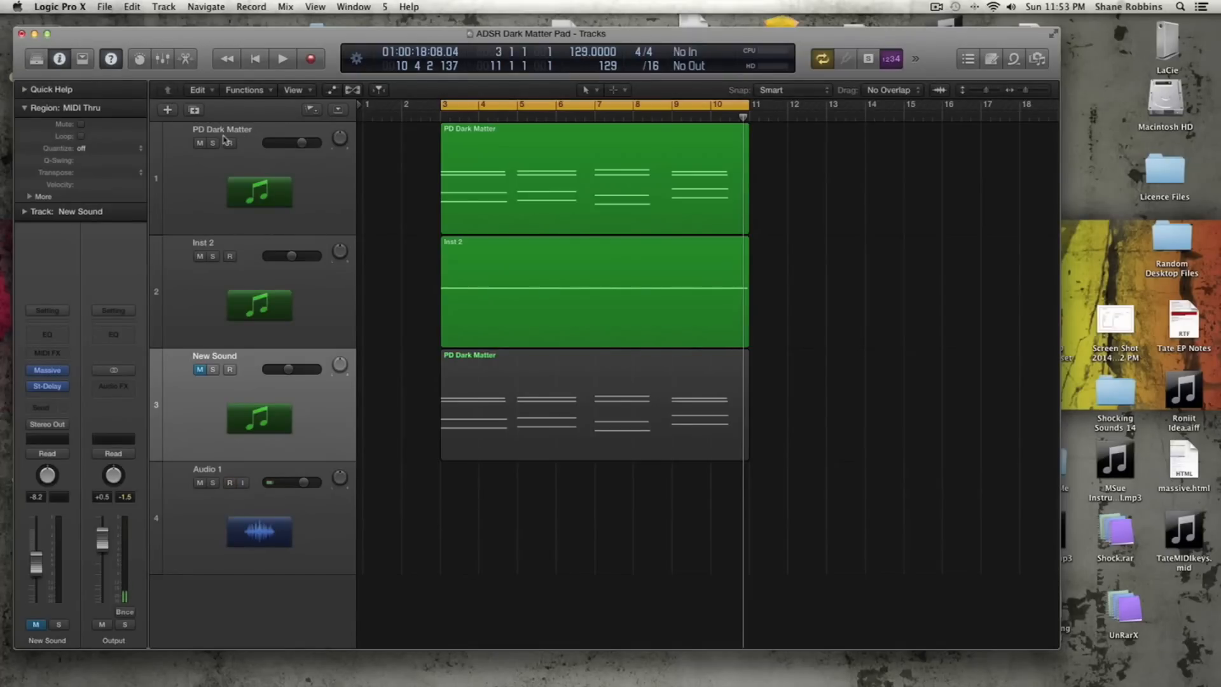
Step: Listen to the PD Dark Matter region soloed, then stop playback with its track selected
click(511, 223)
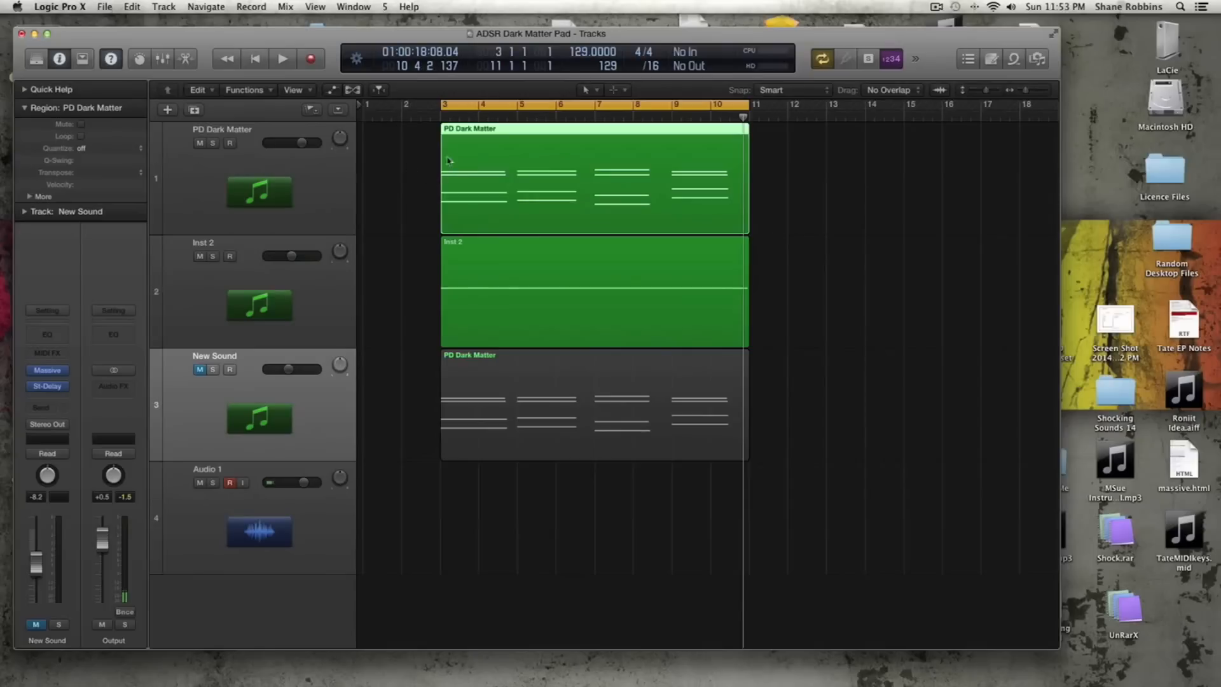
key(ctrl+s)
key(space)
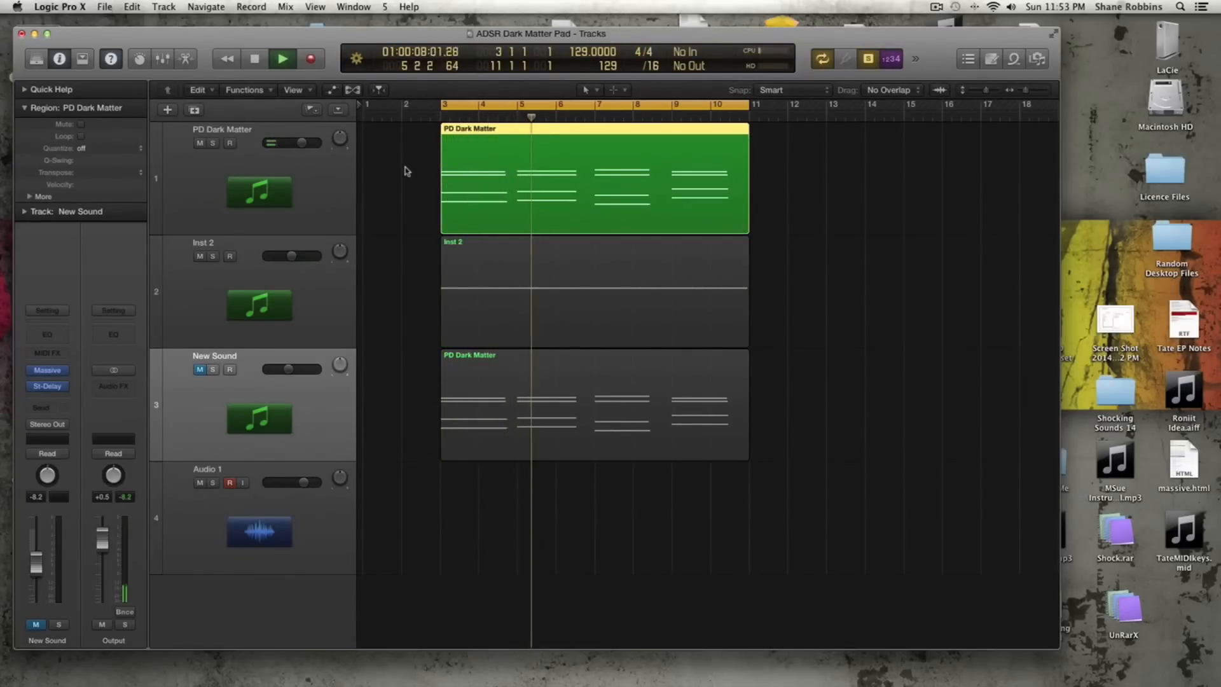
click(320, 195)
key(space)
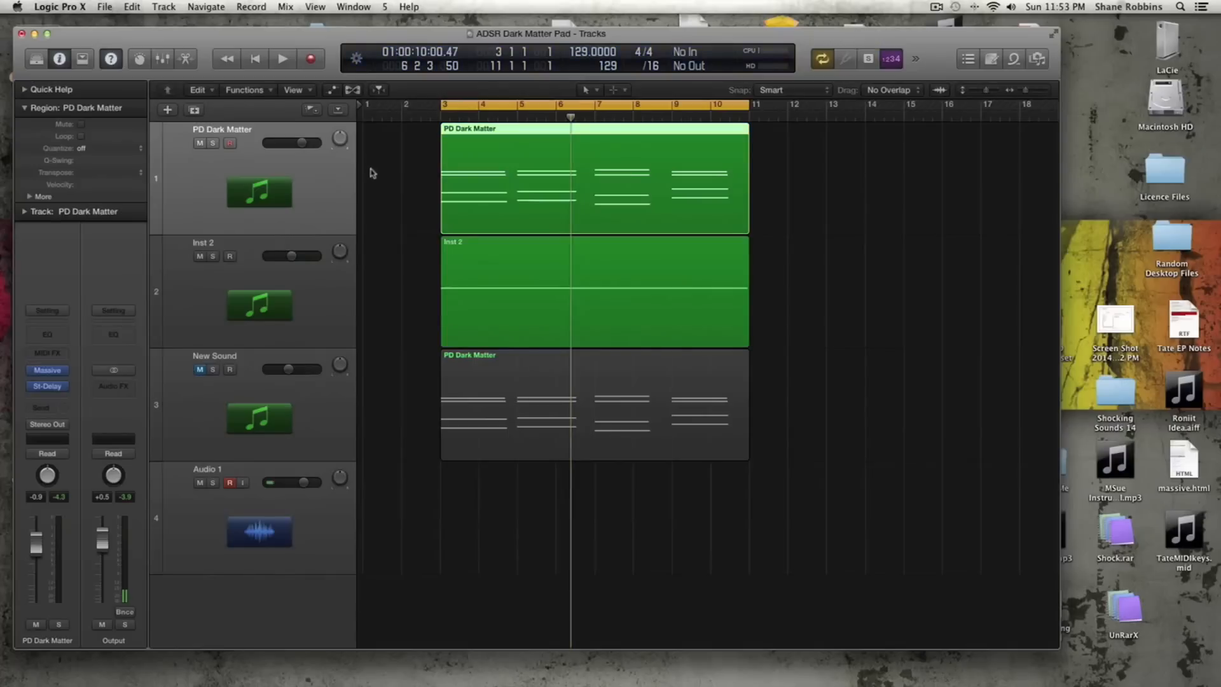
Step: Briefly listen to the Inst 2 region in solo, then turn the solo off
click(326, 296)
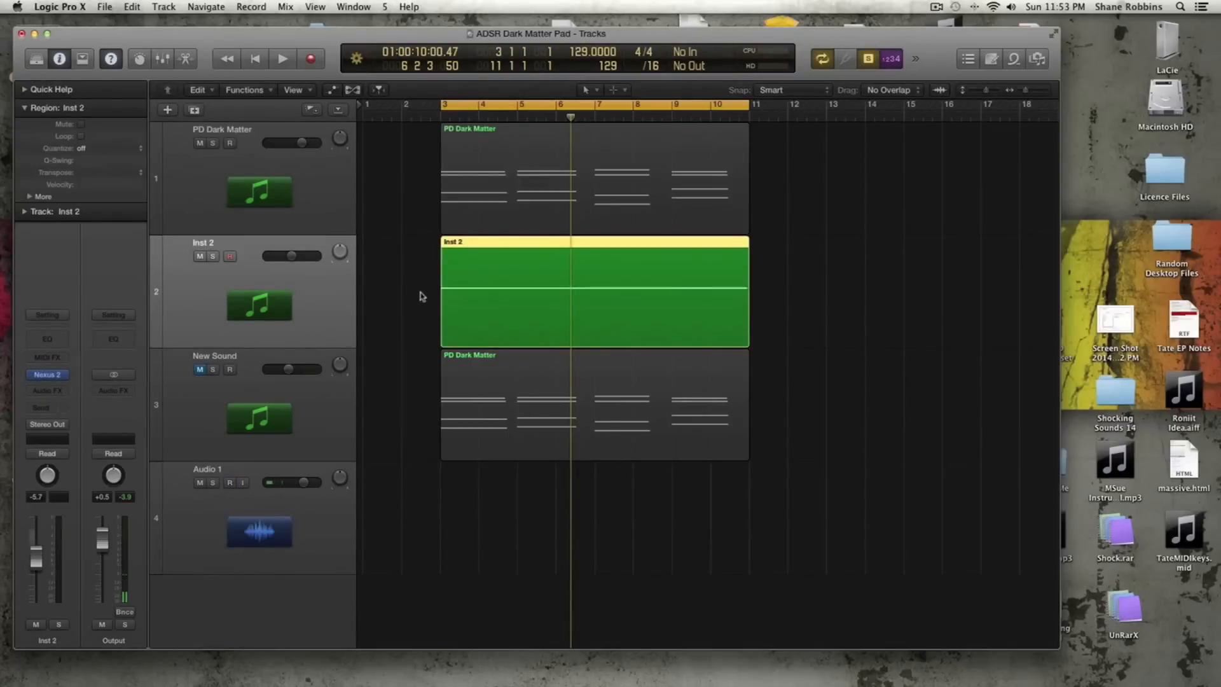
key(space)
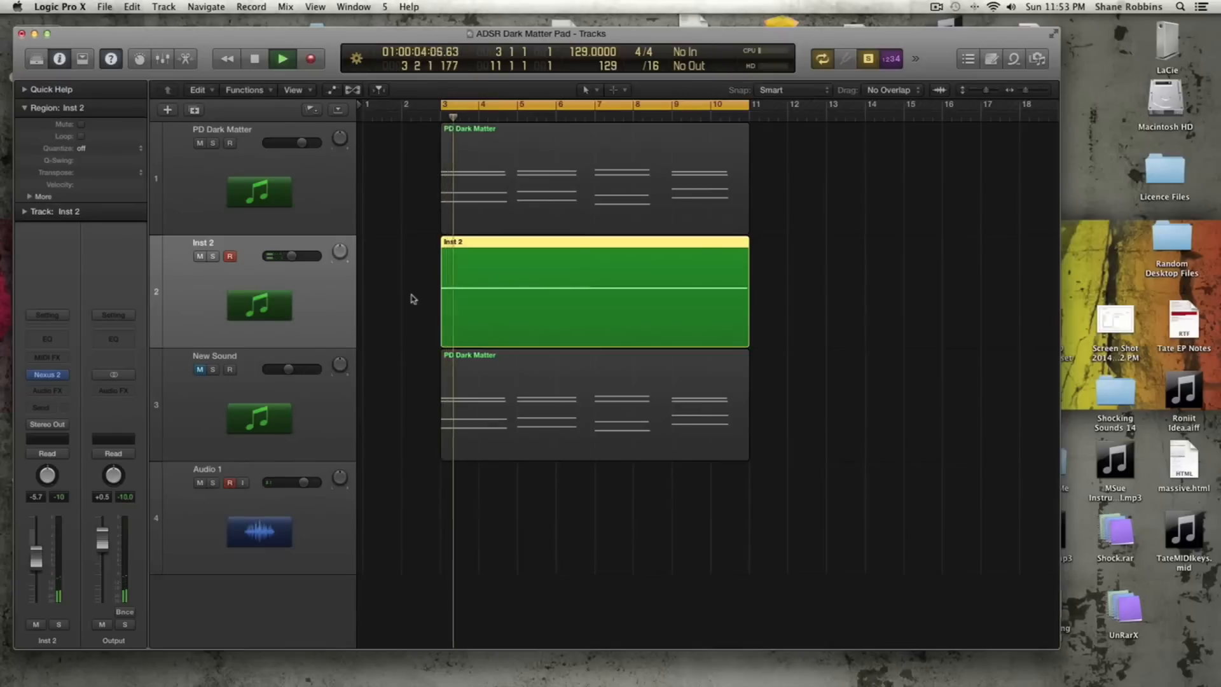
key(space)
key(ctrl+s)
Step: Mute the PD Dark Matter track, unmute New Sound, lower its volume to -13.8 dB, and audition it briefly
click(192, 369)
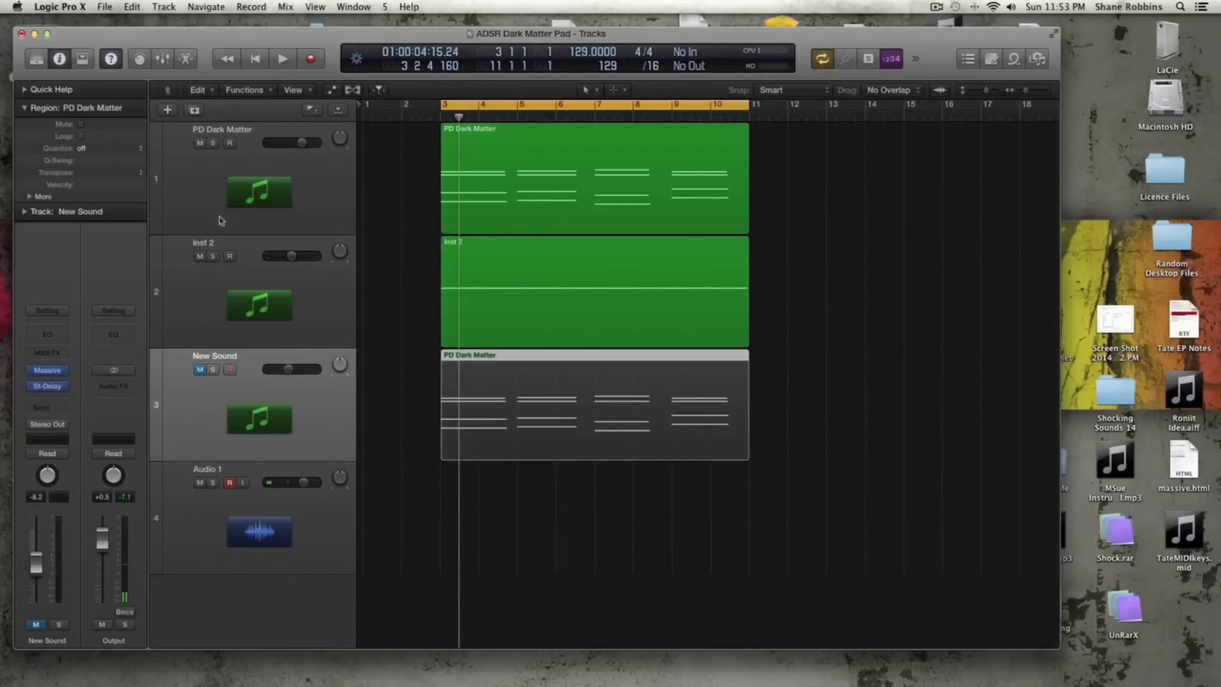
click(187, 167)
click(197, 145)
click(201, 410)
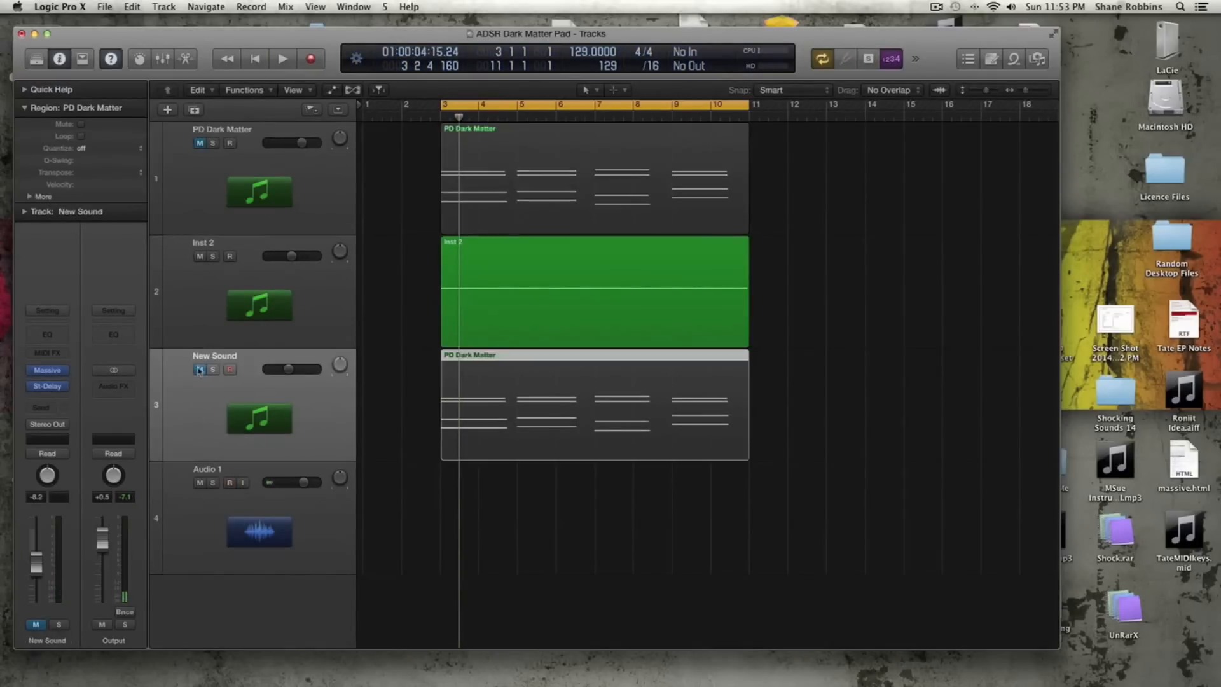
click(200, 370)
drag(289, 369, 281, 374)
key(space)
key(space)
Step: Open the Massive synth on the New Sound track, enlarge the project window, and place the synth window clear of the track headers
mouse_move(47, 374)
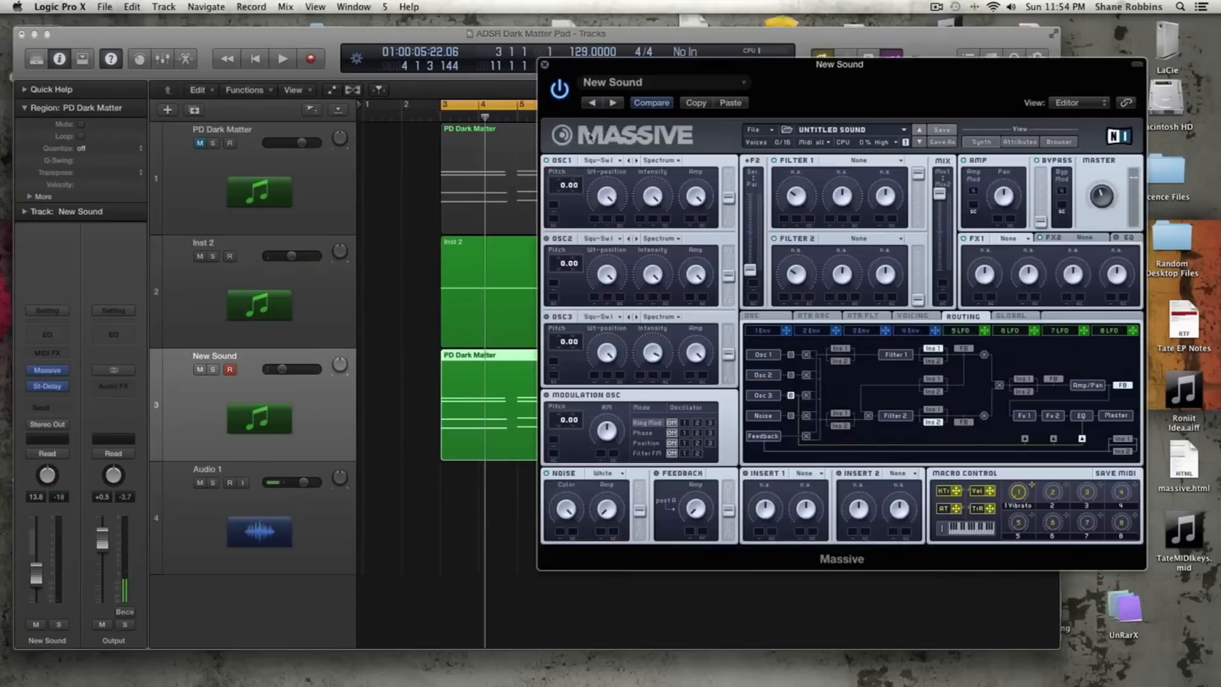
drag(623, 46, 448, 42)
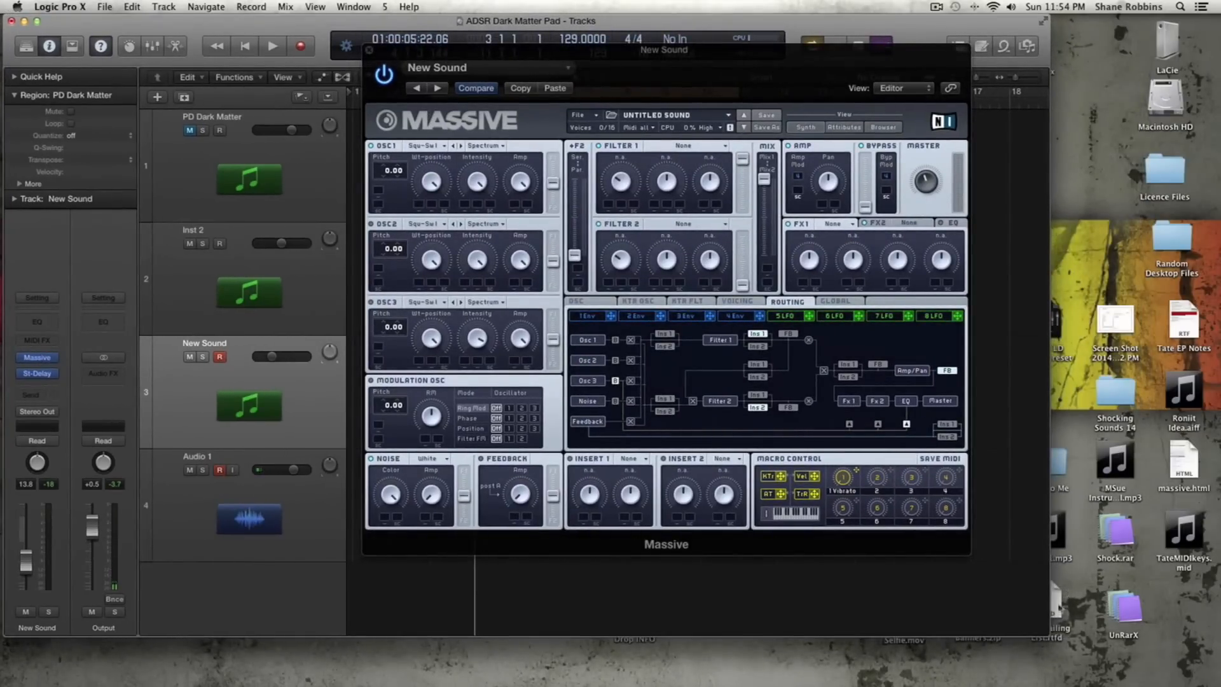
drag(1044, 629, 1208, 673)
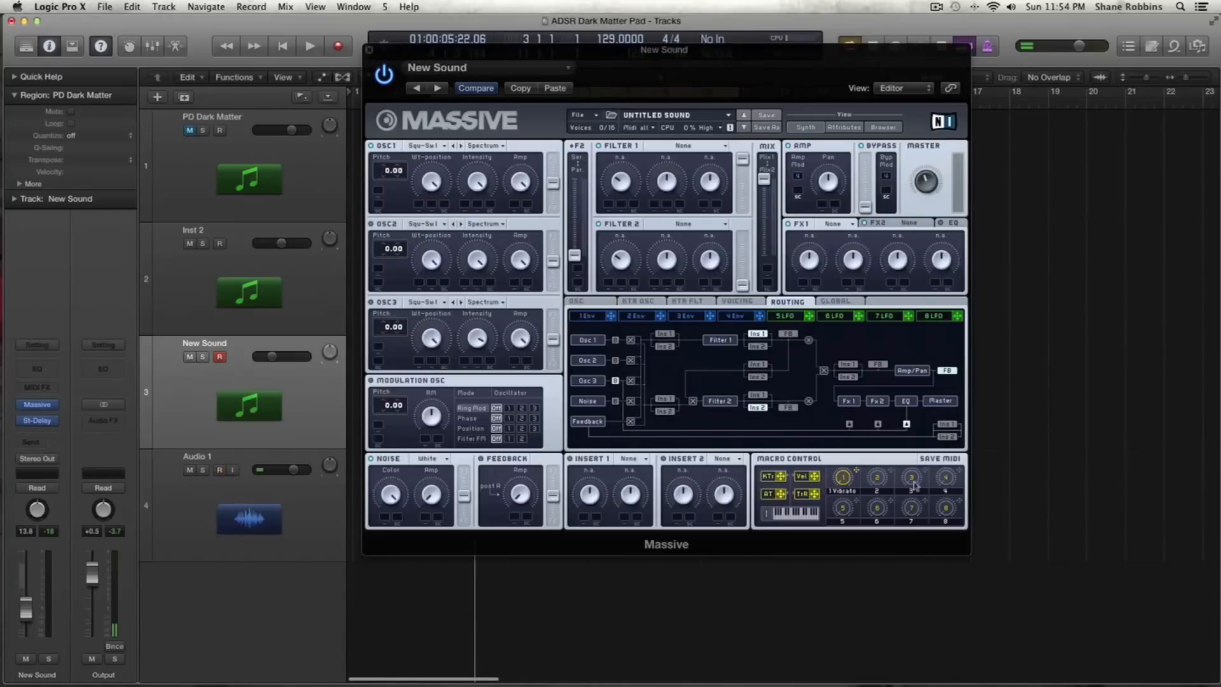
drag(461, 61, 473, 80)
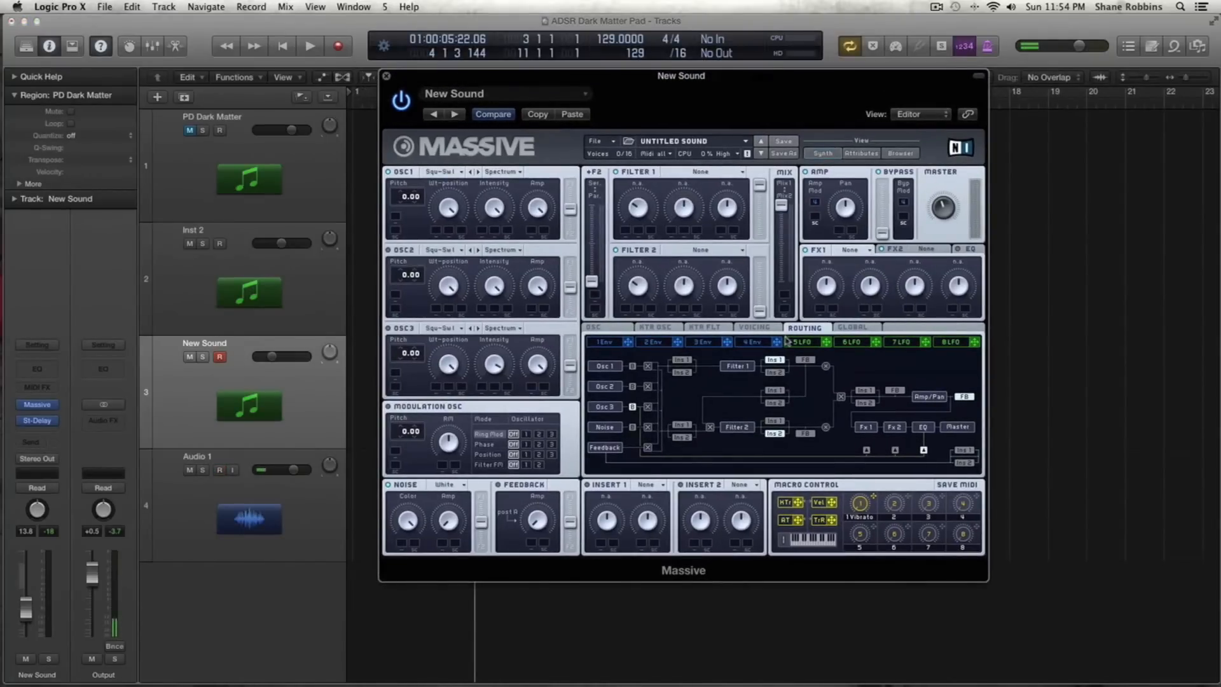
click(594, 141)
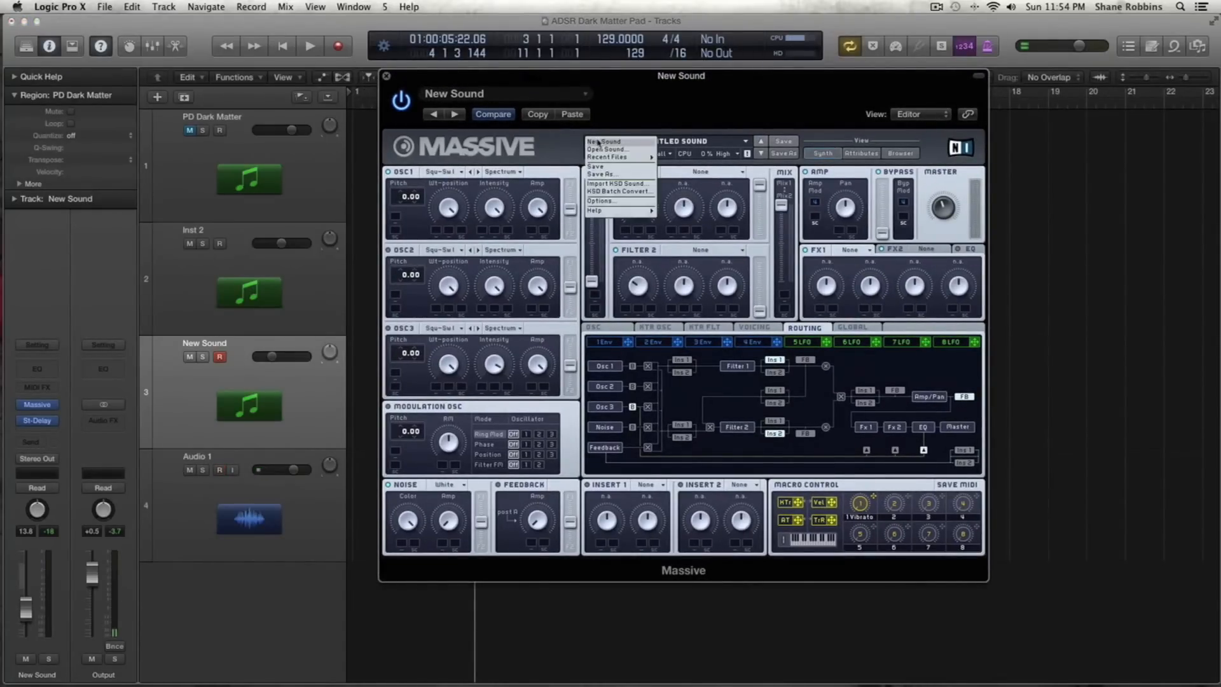
click(548, 144)
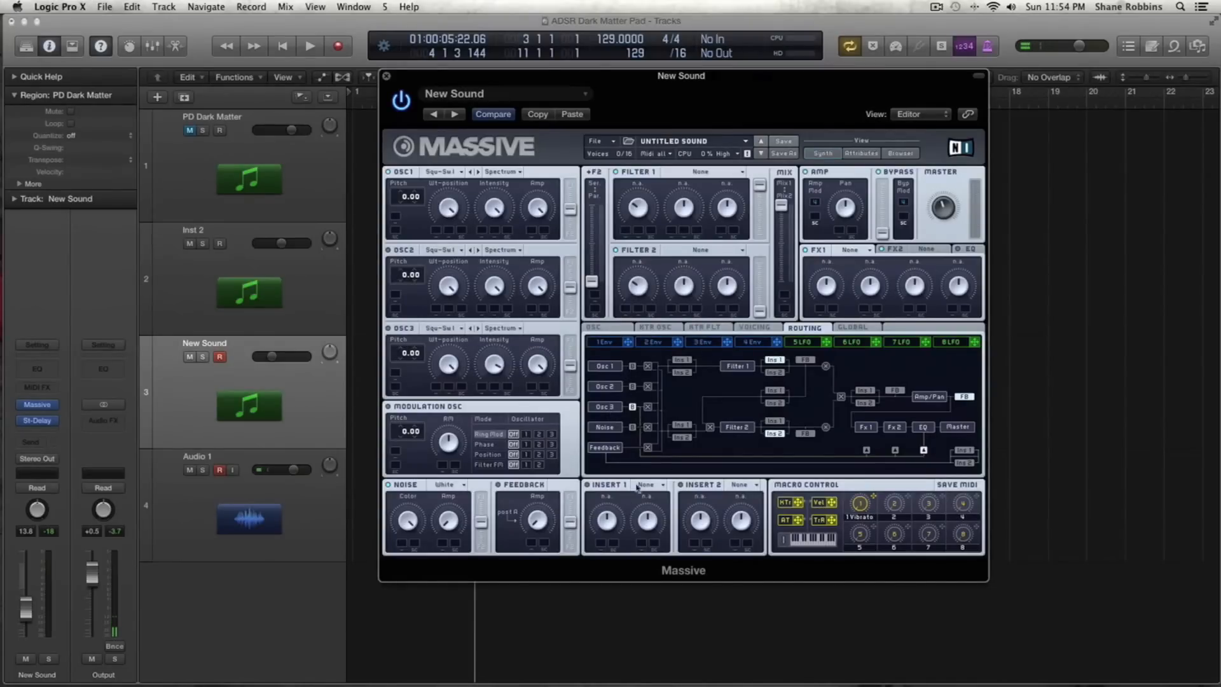
Step: In Massive's routing, take the bypass from Osc 1, return it at Fx 1, and place Insert 1 after Filter 2 and Insert 2 before Amp/Pan
click(632, 366)
click(775, 360)
click(773, 422)
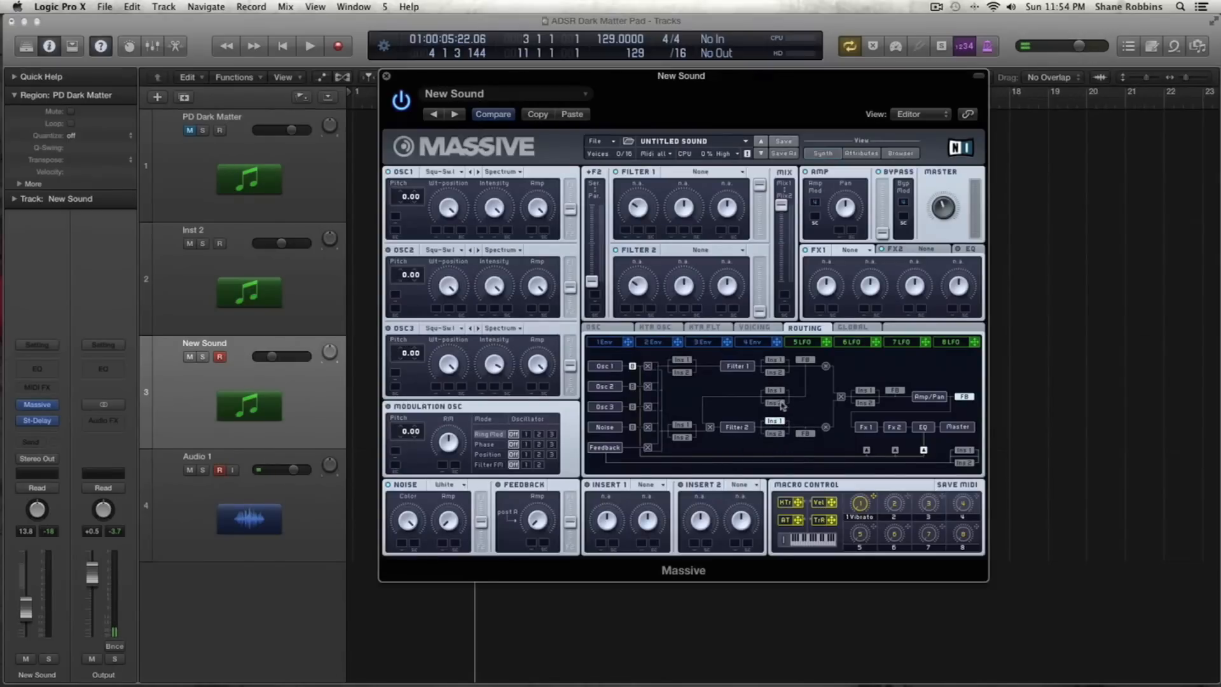
click(866, 405)
click(866, 451)
Step: Set Osc 1 to Pulse-Saw PWM with pitch 0.03, reduce its pulse width, and send it fully to Filter 1
click(441, 173)
click(456, 186)
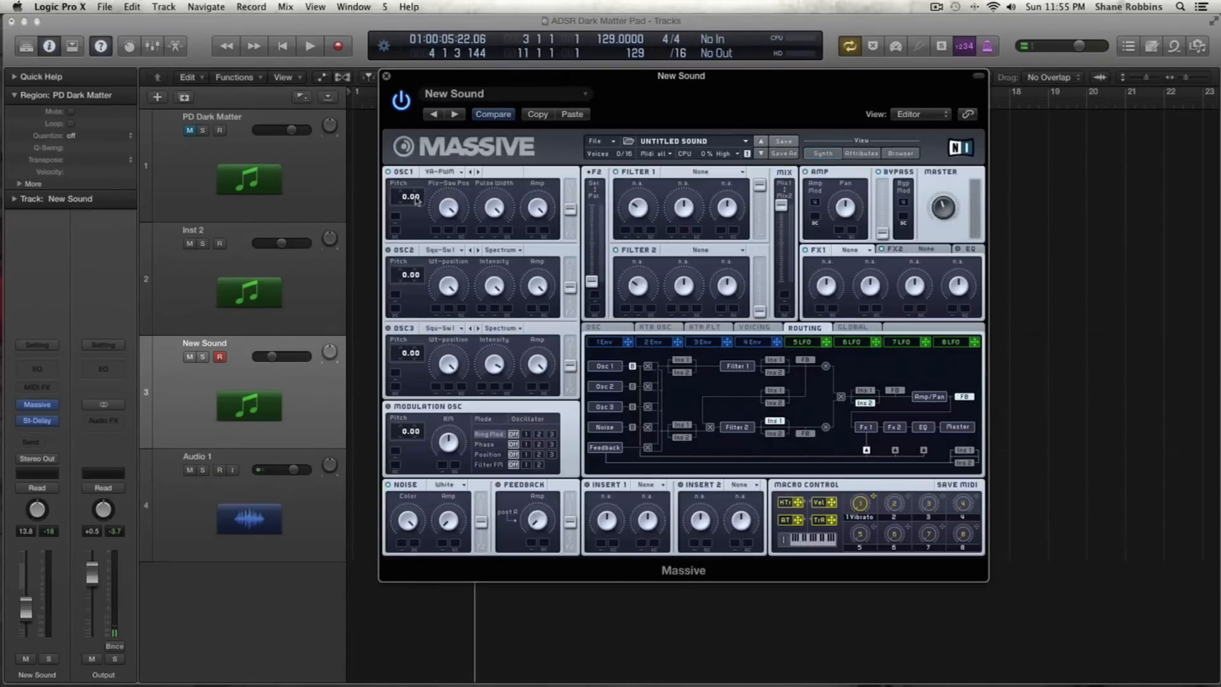
scroll(417, 197, up, 3)
drag(501, 214, 523, 307)
key(space)
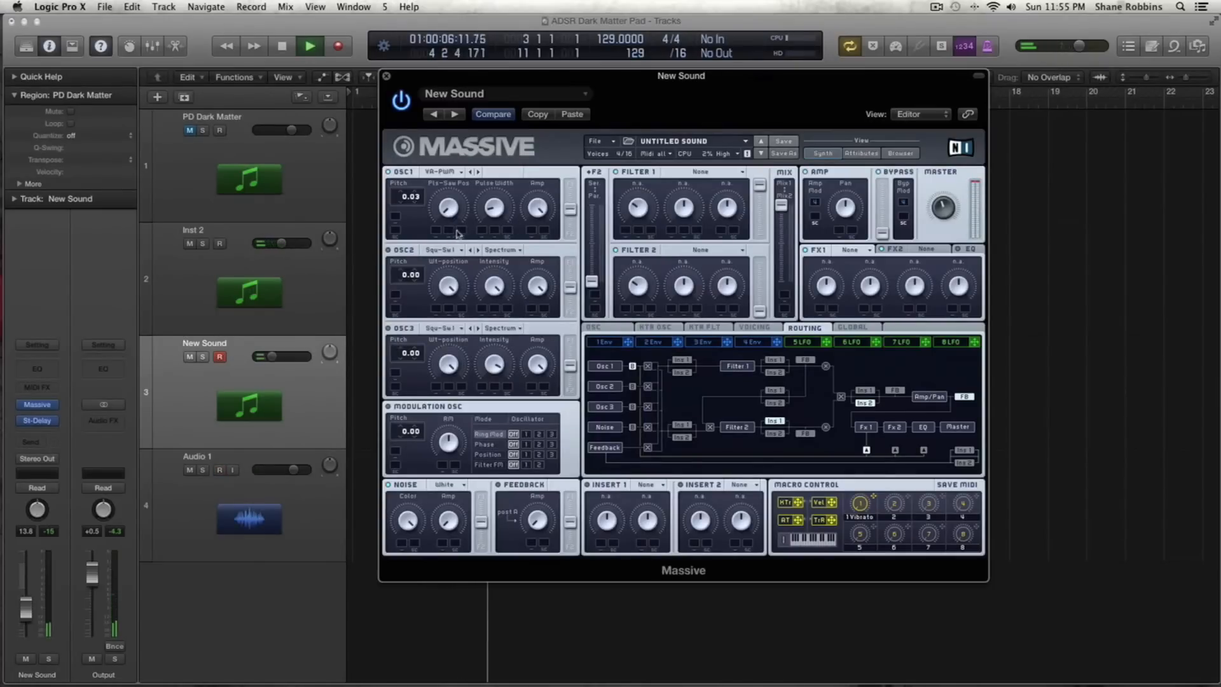
key(space)
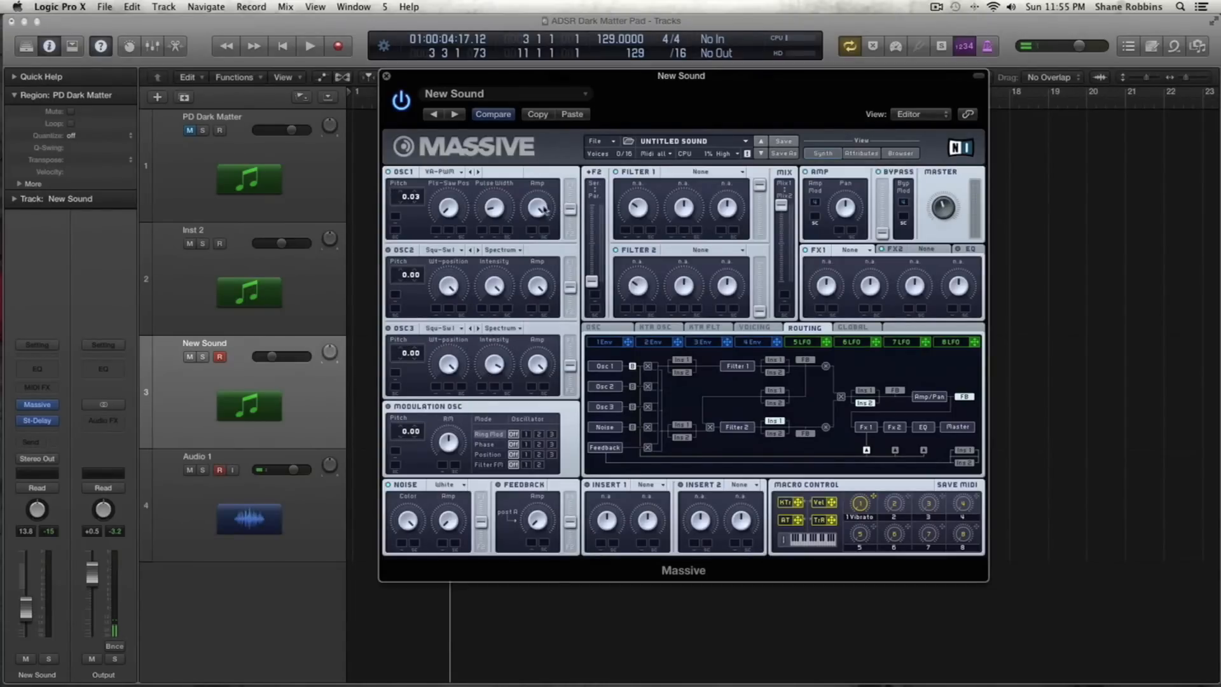
drag(564, 210, 564, 185)
Step: Set Osc 2 to Pulse-Saw PWM with a reduced pulse width and pitch -0.04, auditioning the sound during playback
click(436, 253)
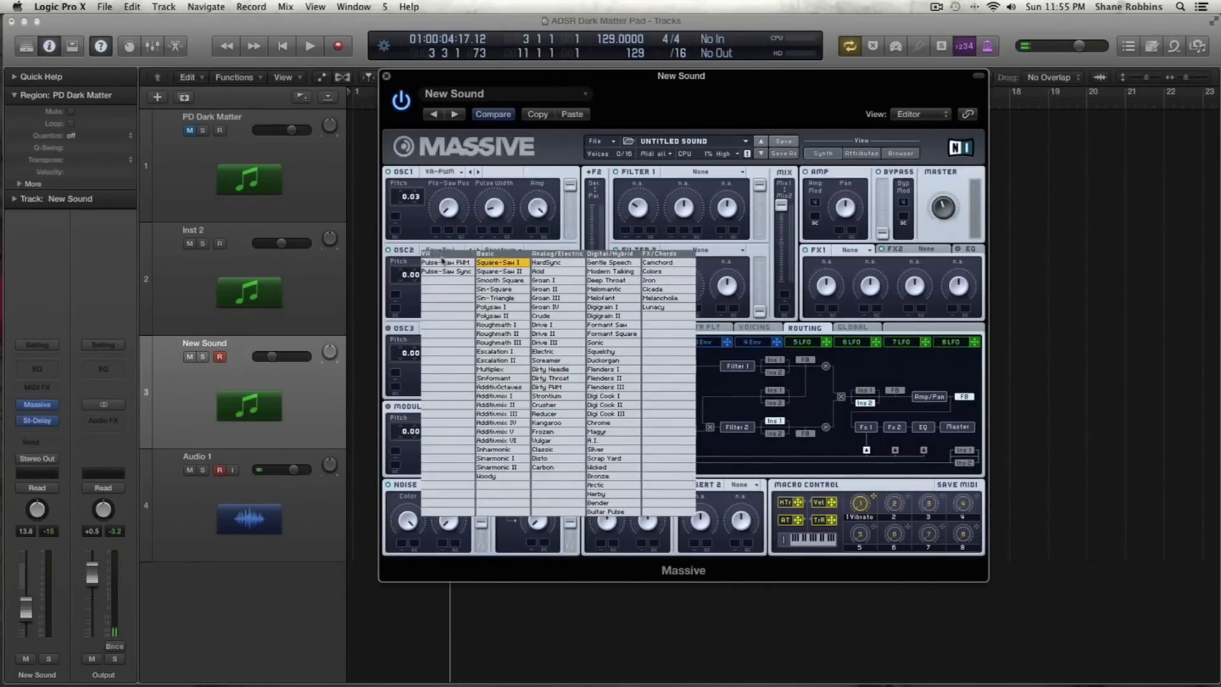
click(444, 262)
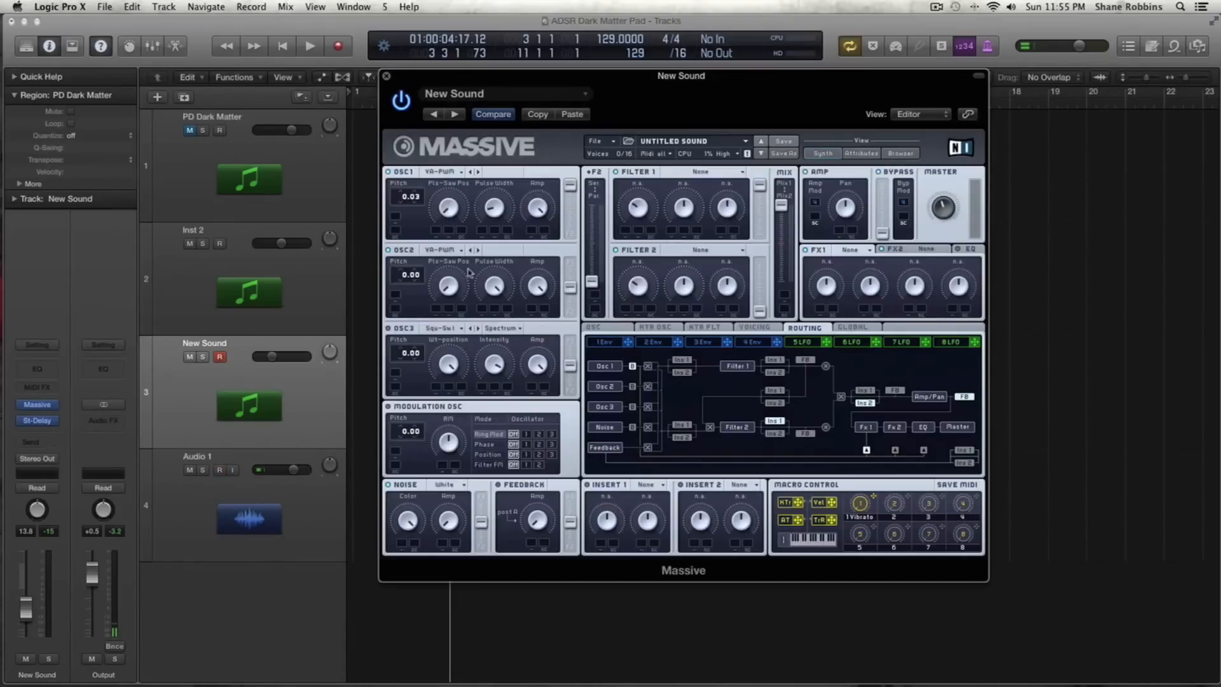
key(space)
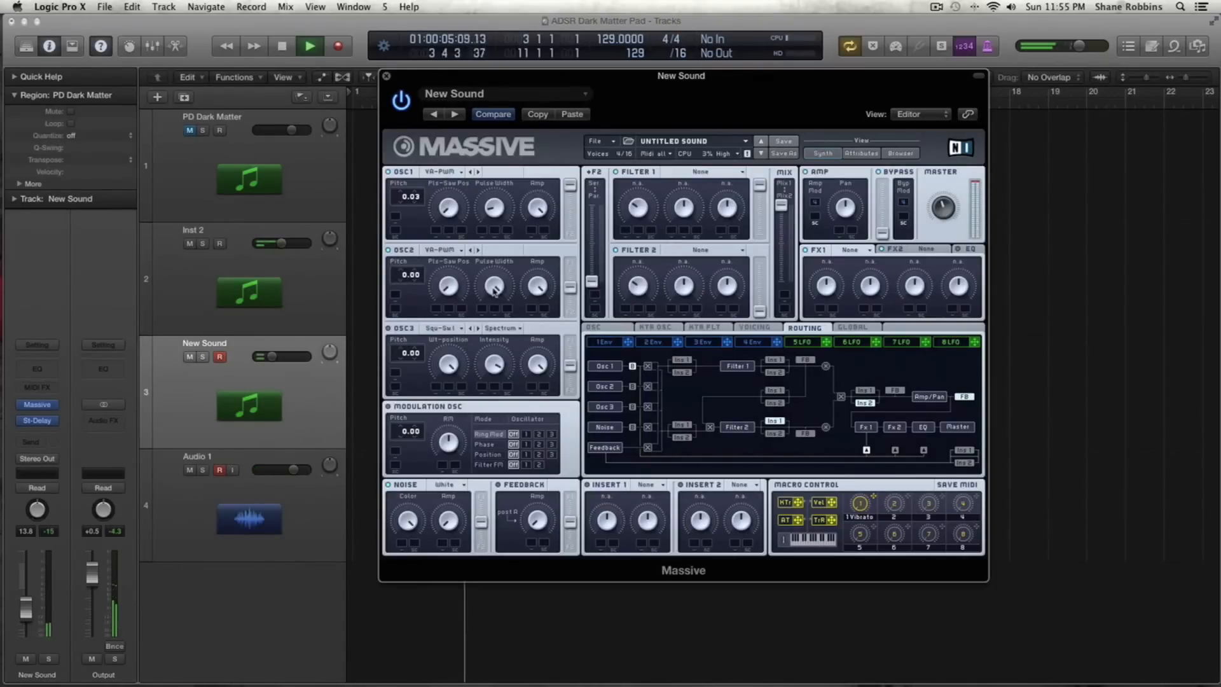
key(space)
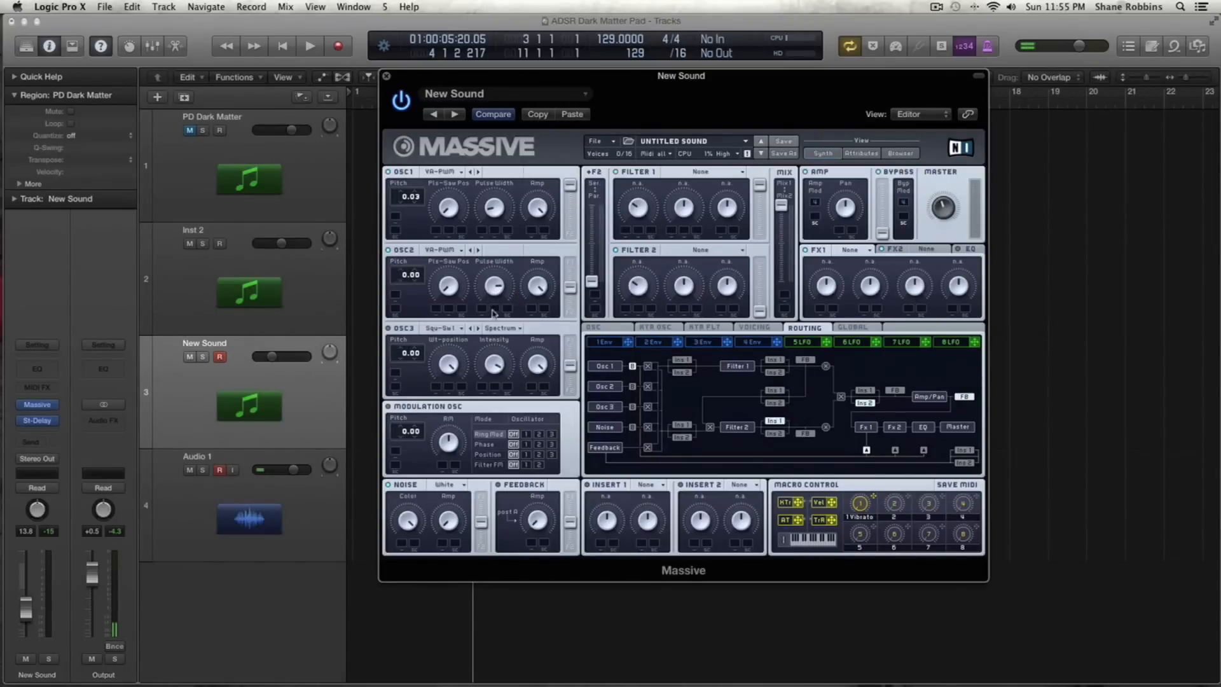
key(space)
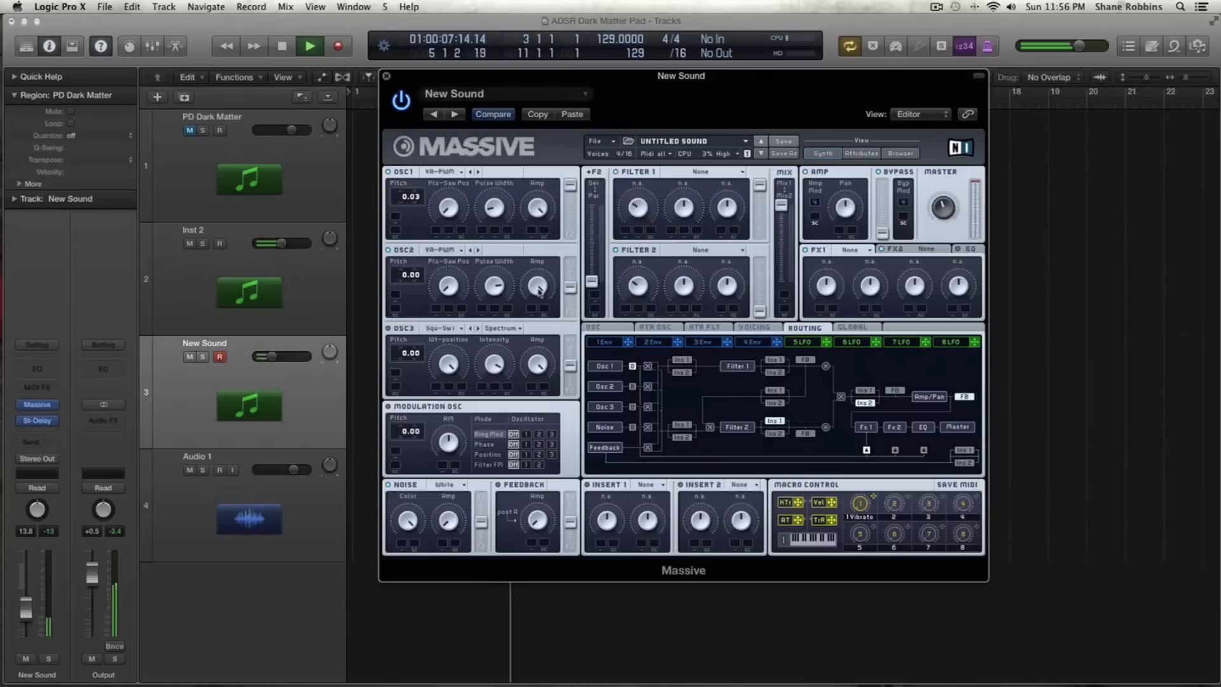
key(space)
drag(393, 275, 413, 284)
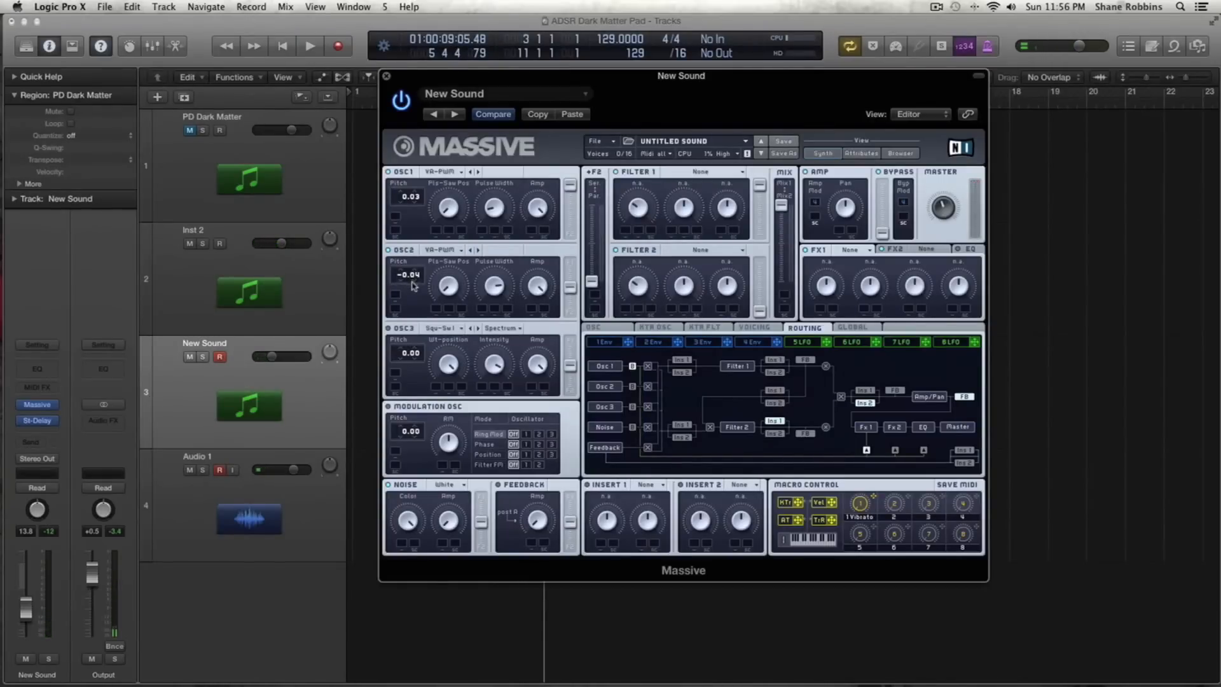
key(space)
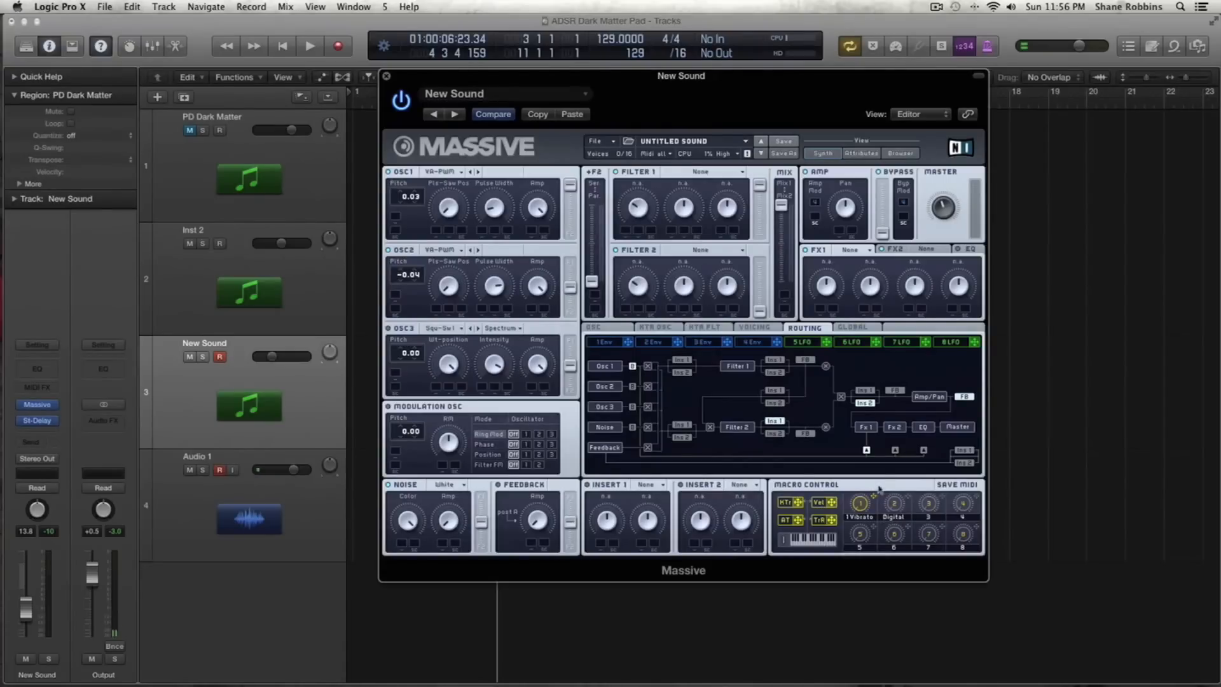
Step: Name macro 2 Digital and assign it to Osc 2's pitch with a modulation amount of 7.00, listening to the result
drag(909, 500, 412, 287)
key(space)
drag(412, 291, 412, 301)
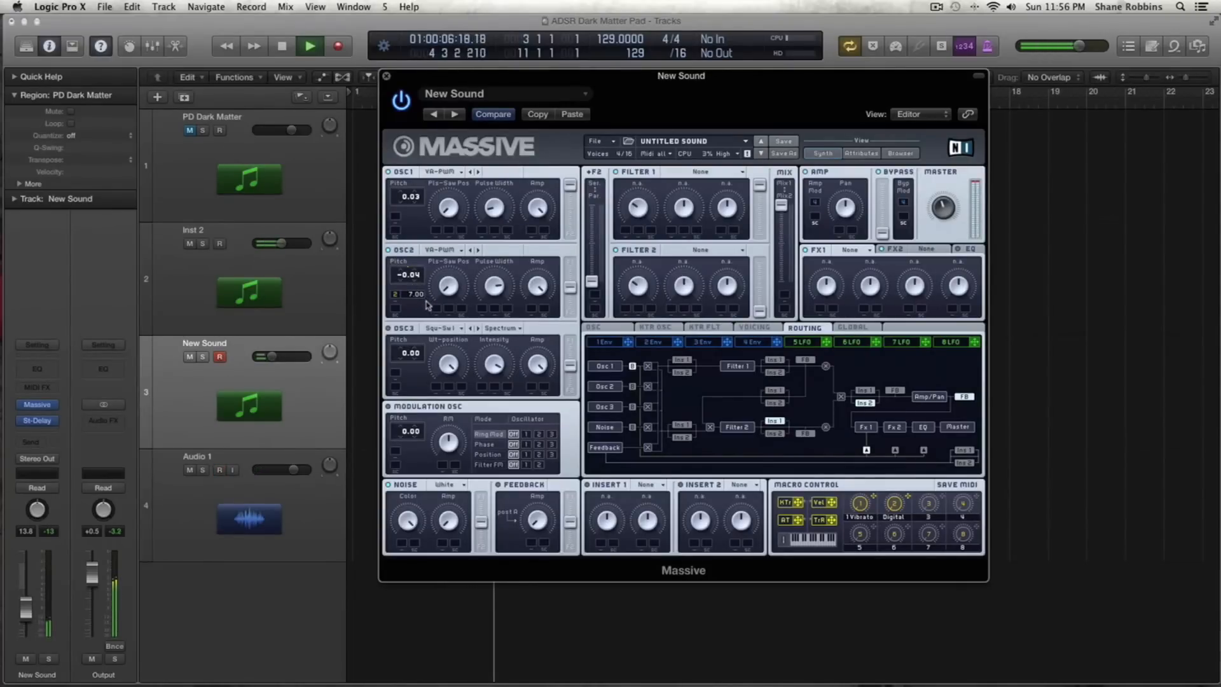
key(space)
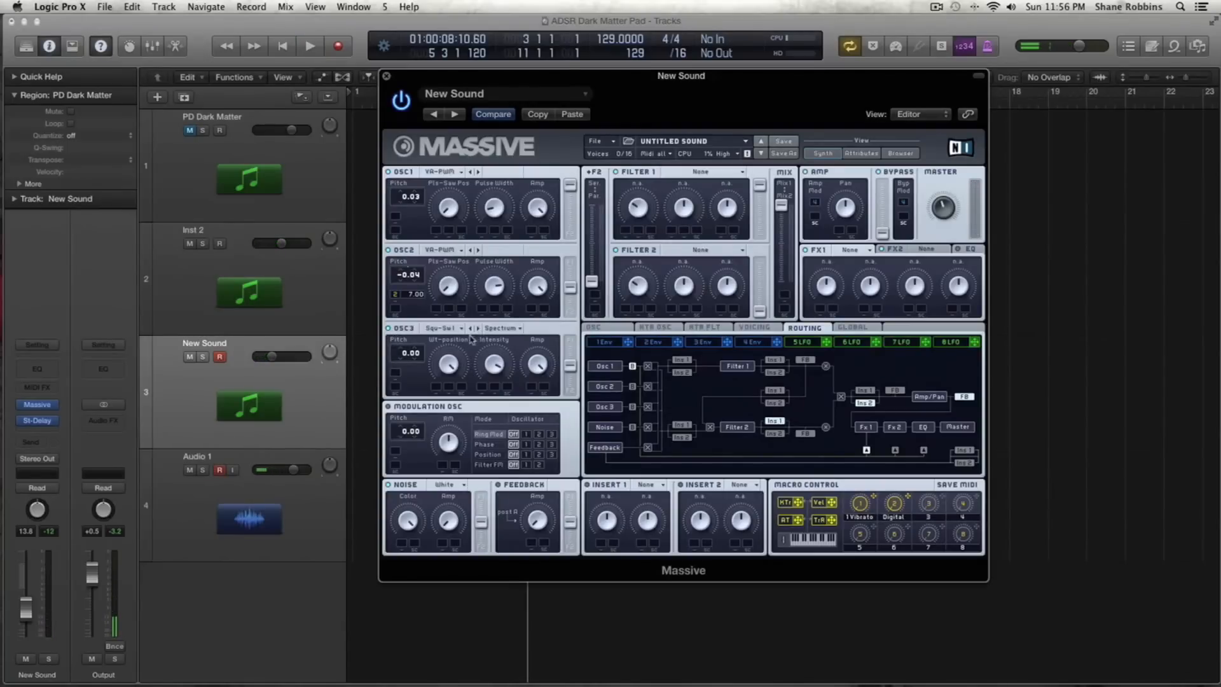
Step: Switch on Osc 3 with the Sin-Triangle wavetable and audition the combined oscillators
click(447, 330)
click(518, 341)
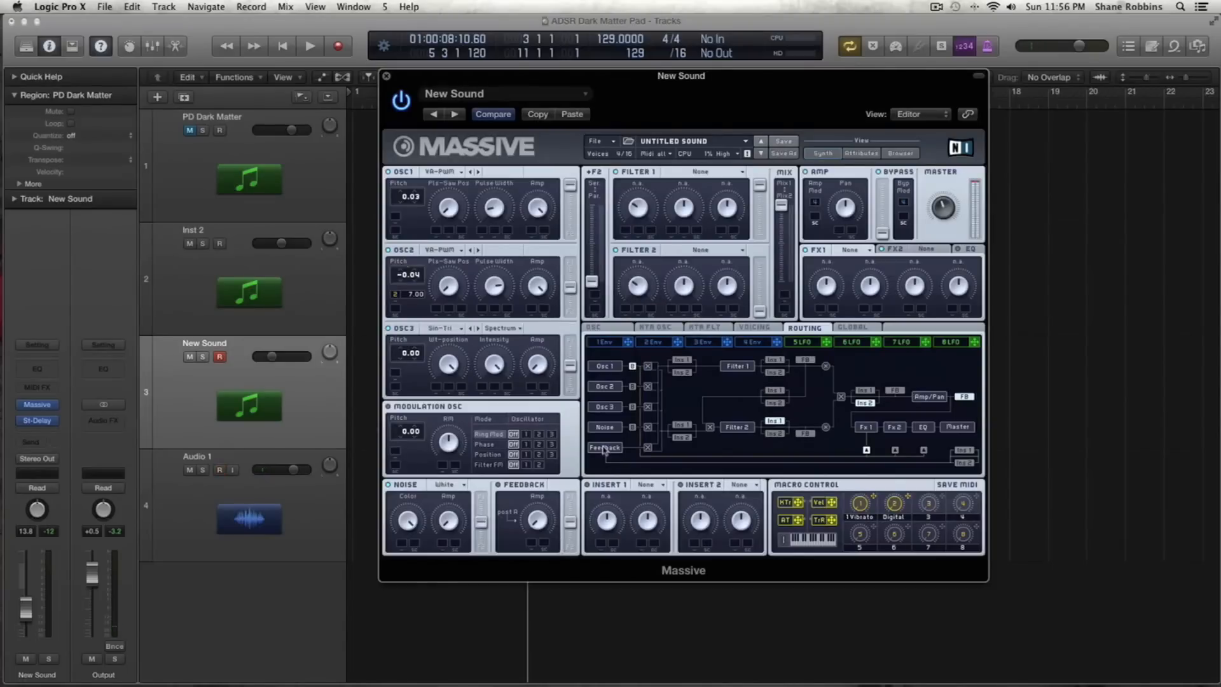
key(space)
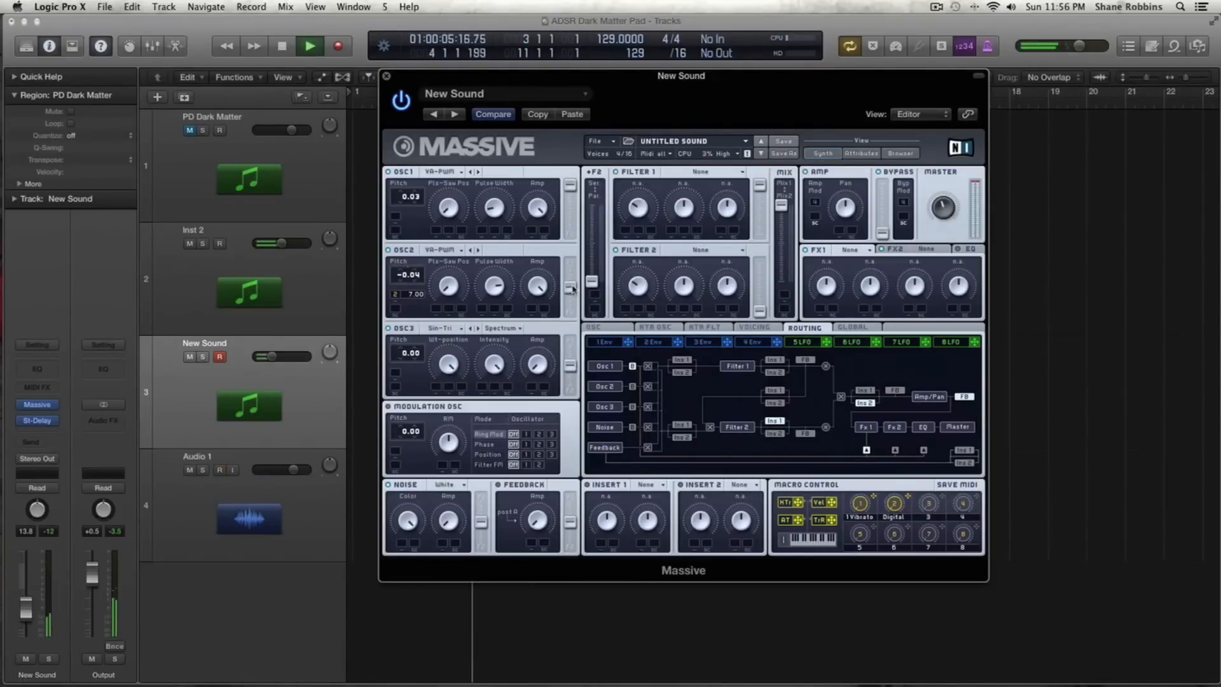
key(space)
Step: Send Osc 2 fully to Filter 1 and Osc 3 fully to Filter 2, then play back the pad
drag(571, 290, 573, 257)
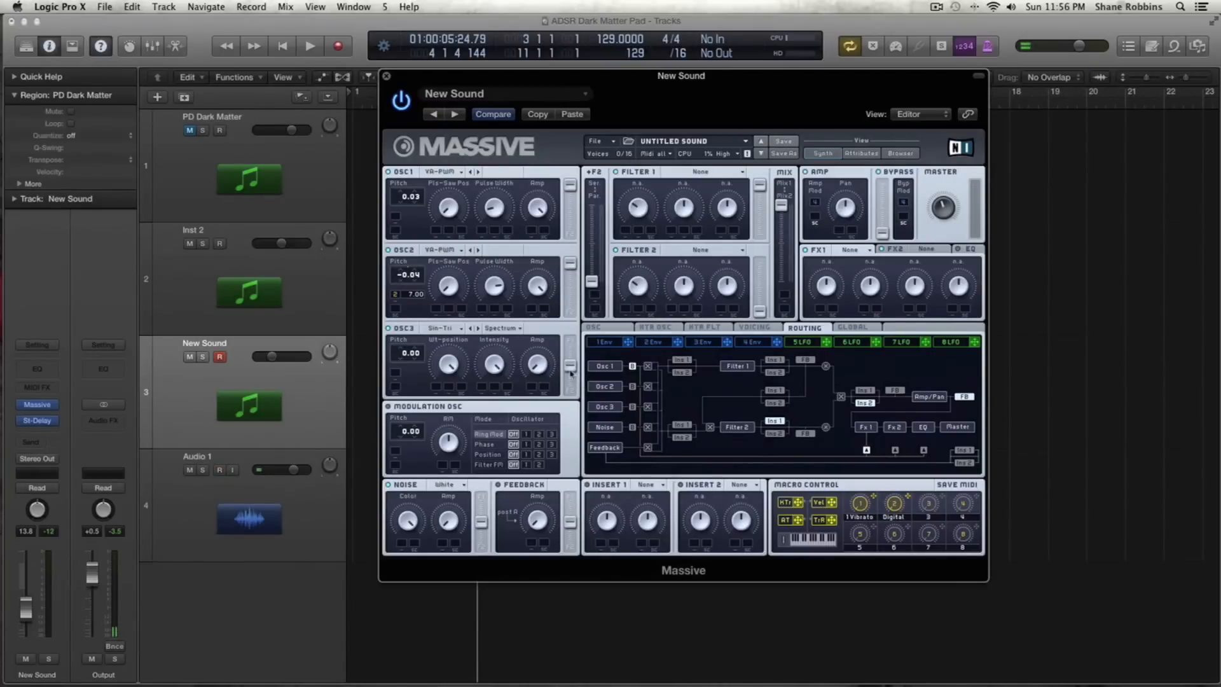
drag(570, 369, 576, 395)
key(space)
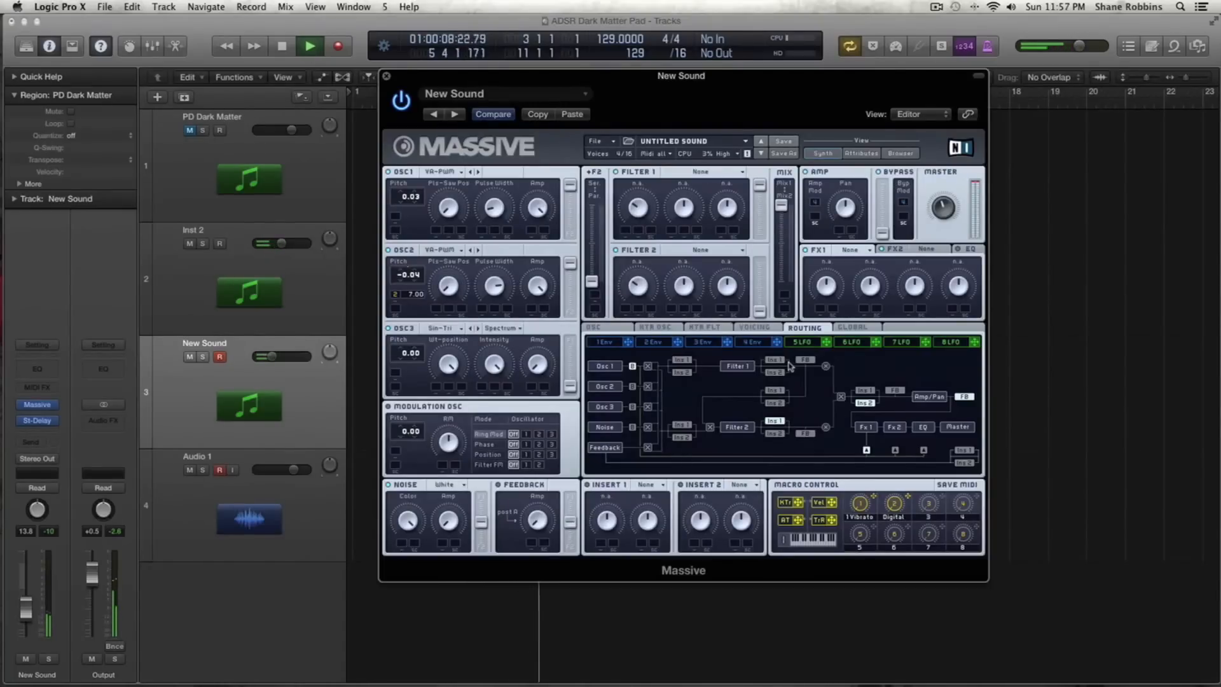
key(space)
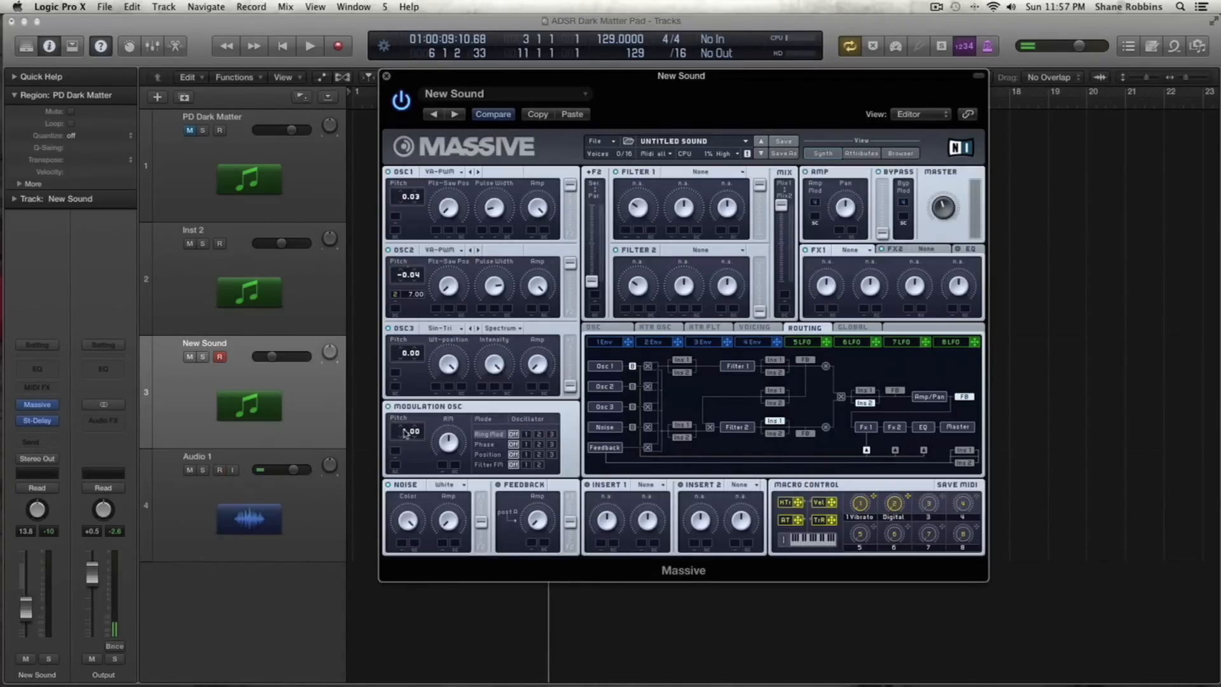
Step: Set the modulation oscillator's pitch to 1.00 and apply its Filter FM mode to filter 1
click(502, 469)
click(527, 466)
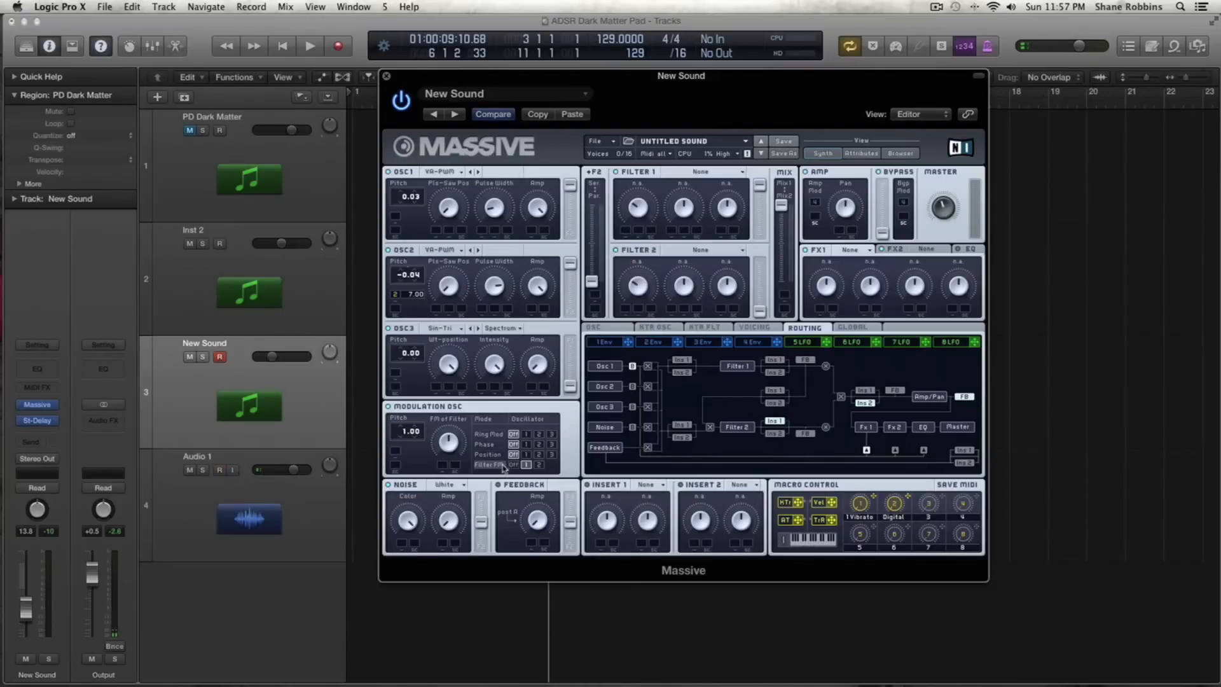
Step: Set the modulation oscillator's pitch to -12.00, reduce its FM amount and audition the pad
drag(410, 431, 404, 453)
key(space)
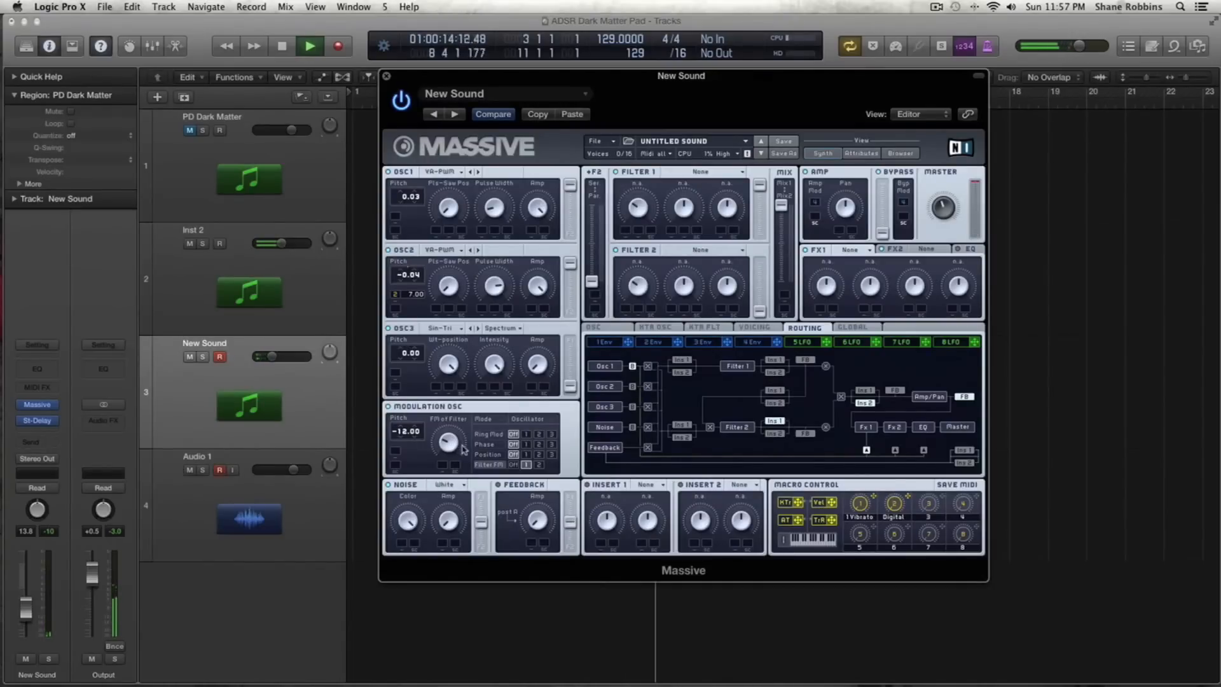
key(space)
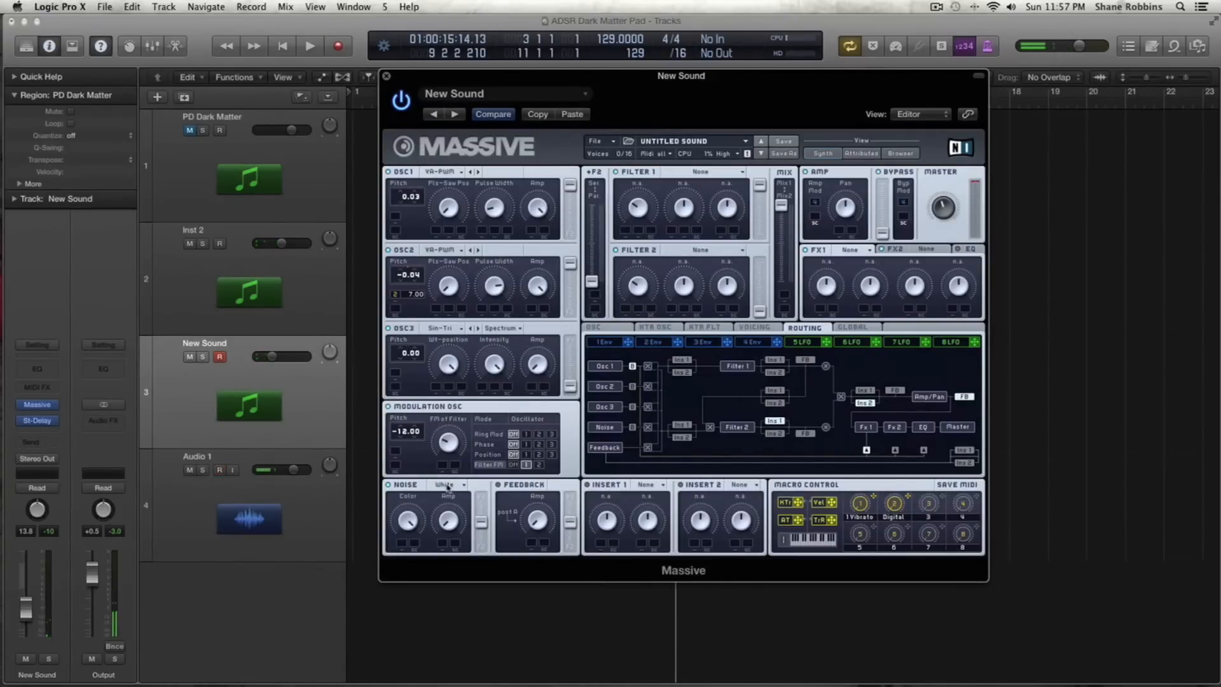
Step: Change the noise type to Bright, raise its color and amp, send it mostly to filter 1 and listen back
click(449, 485)
click(448, 475)
drag(476, 522, 479, 499)
key(space)
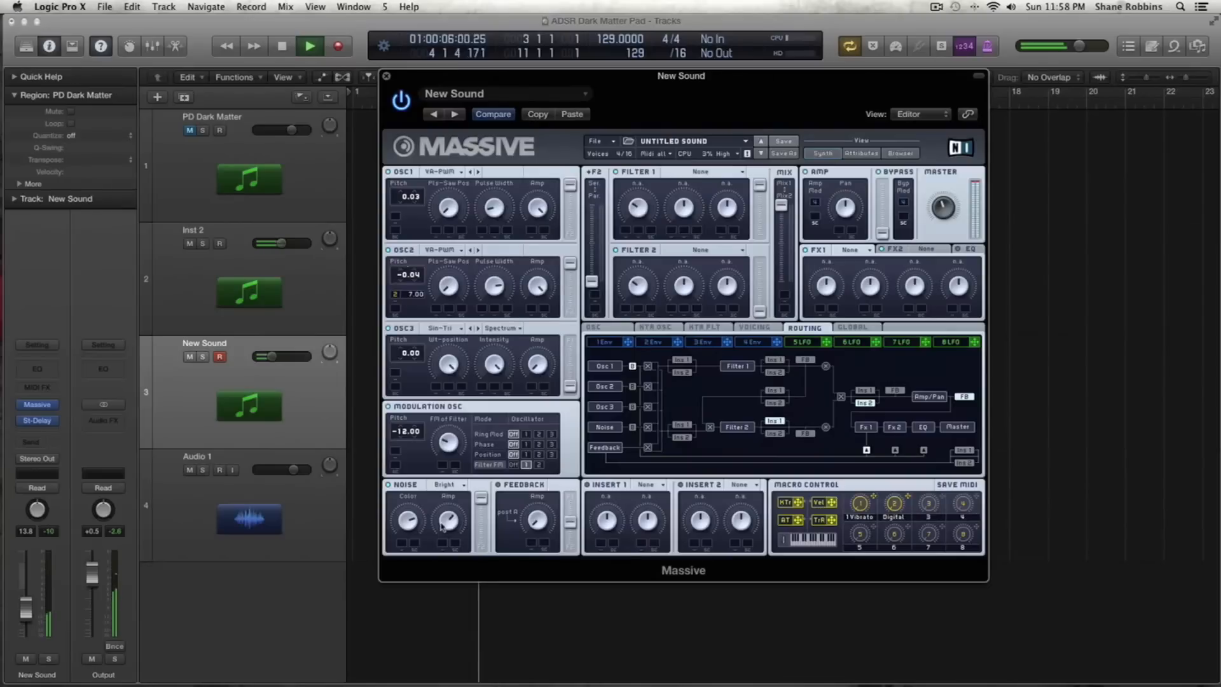
key(space)
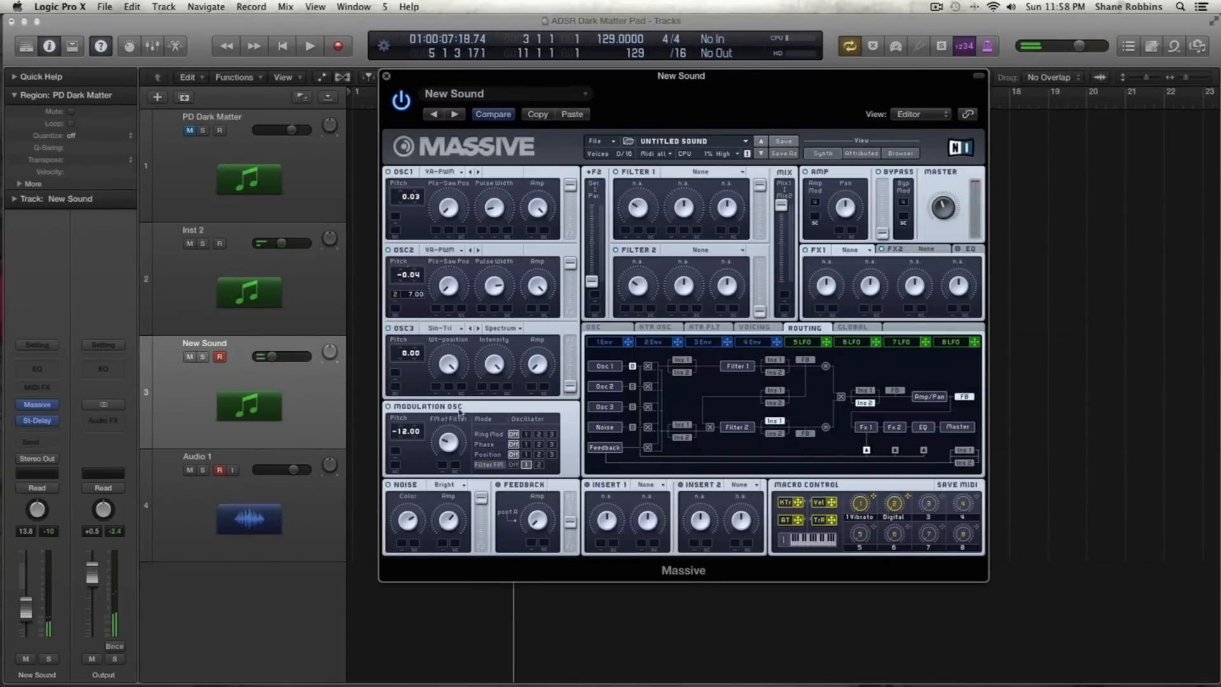
Step: Move the Massive window aside, play the track from near bar 2, and bring the window back into view
drag(517, 77, 995, 140)
key(space)
click(387, 95)
key(space)
drag(897, 149, 388, 113)
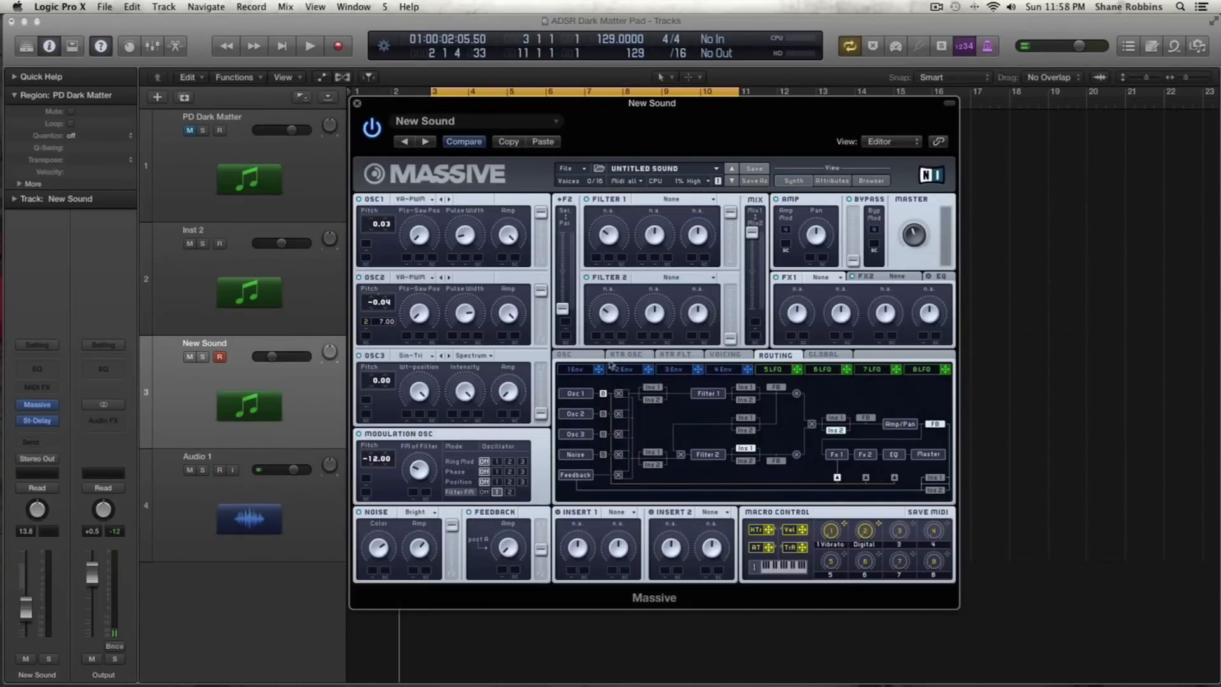
Step: Set filter 1 to Daft, lowering its output level slightly and raising filter 2's output level a little
click(577, 356)
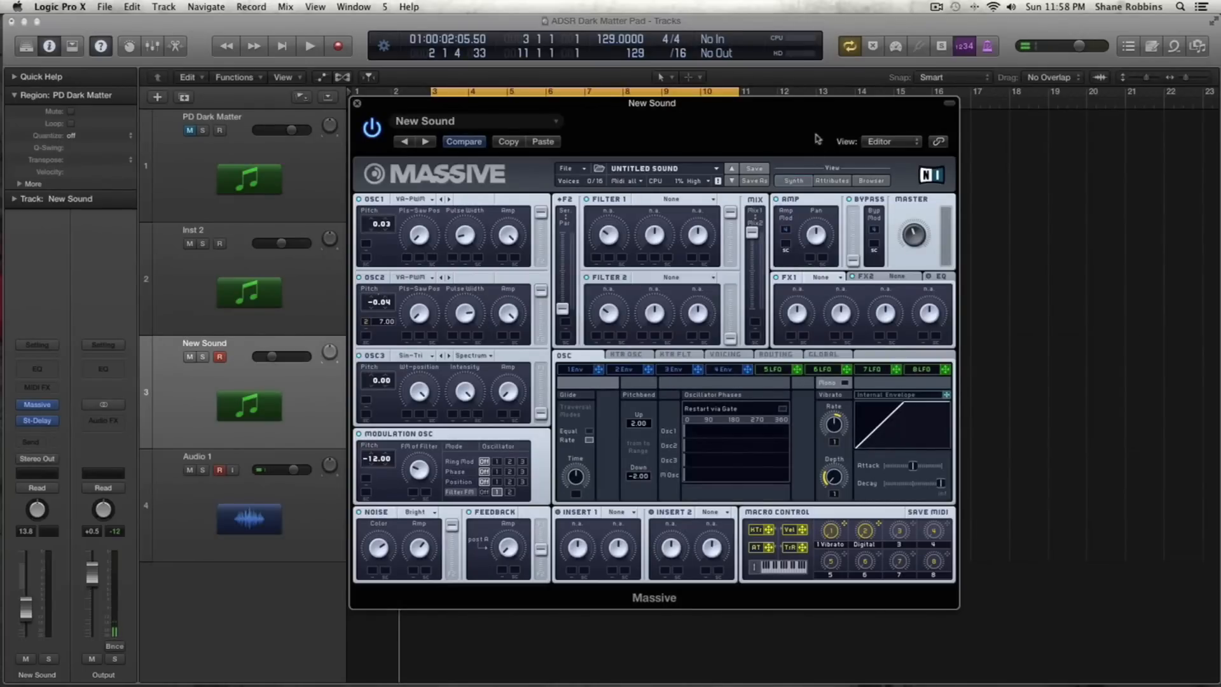
click(676, 199)
click(666, 281)
drag(732, 227, 730, 229)
drag(732, 321, 731, 329)
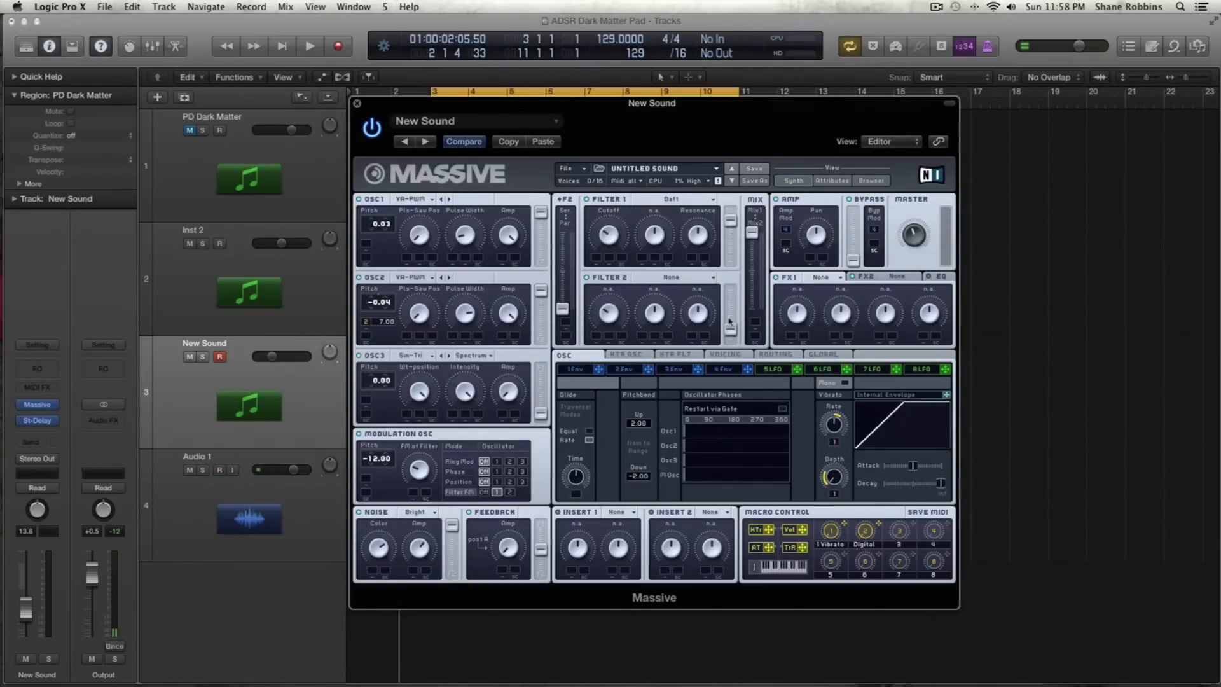
Step: Set filter 2 to Bandpass and shift the filter mix slightly towards filter 2 while the pad plays
click(675, 278)
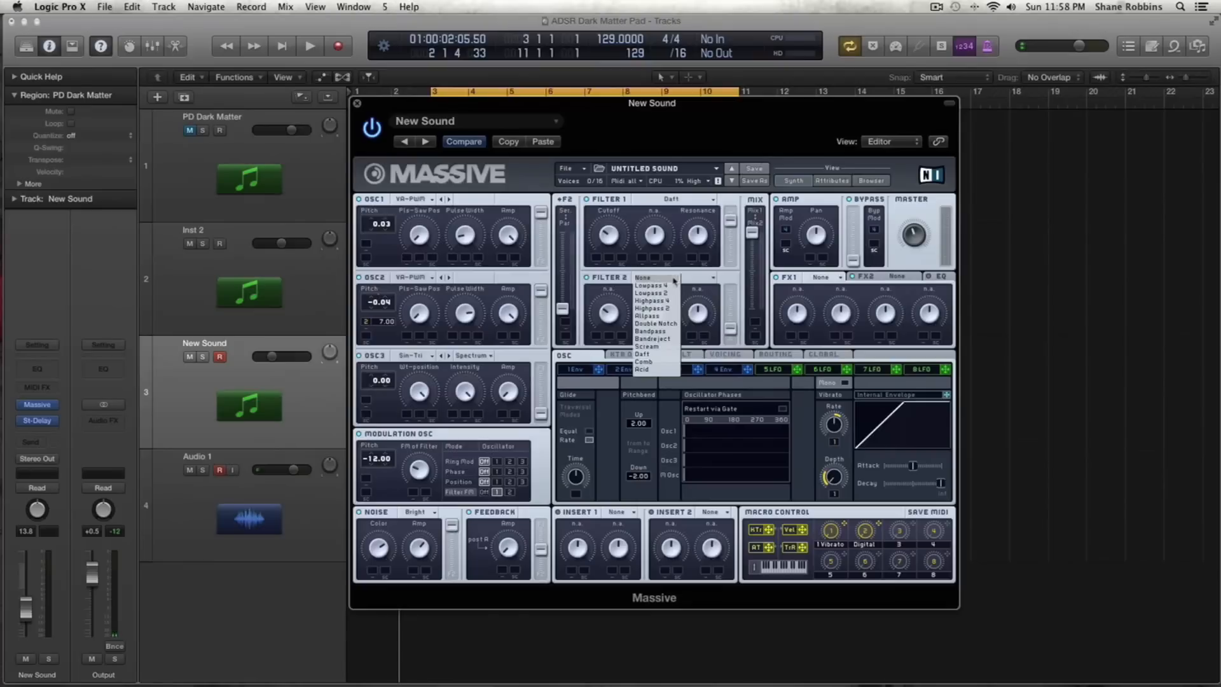
click(677, 332)
key(space)
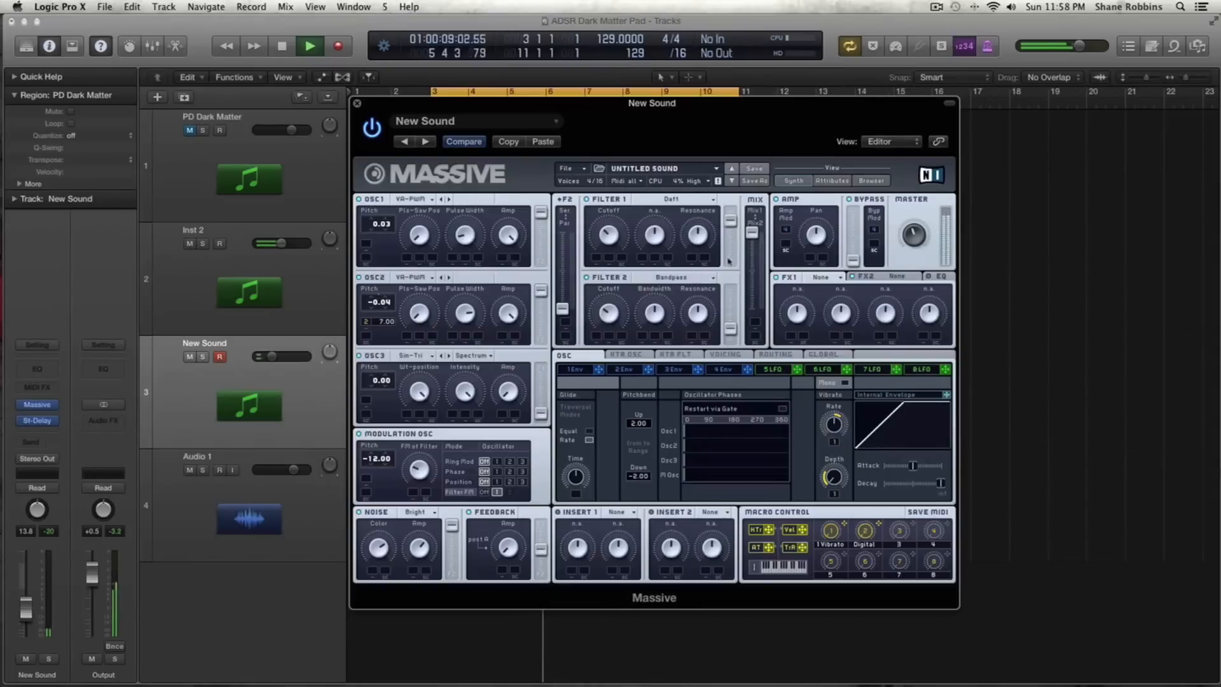
drag(753, 234, 755, 250)
key(space)
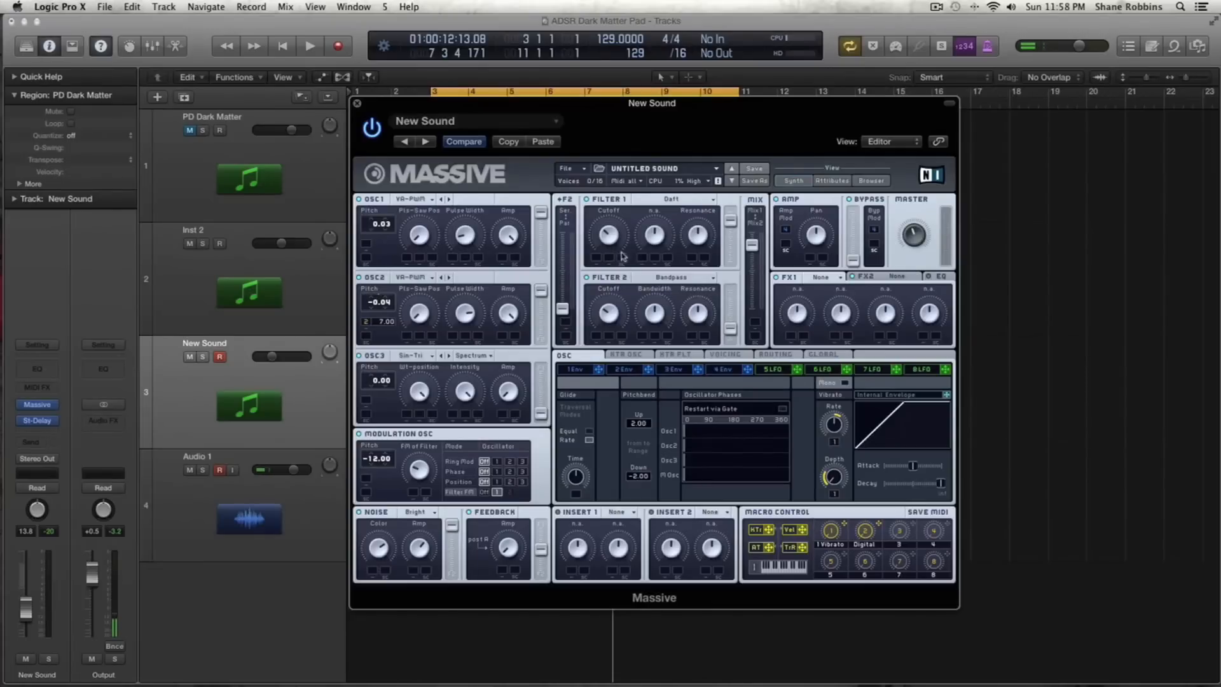
Step: Load Frequency Shifter into Insert 1 with its dry/wet fully wet and audition the sound
click(614, 518)
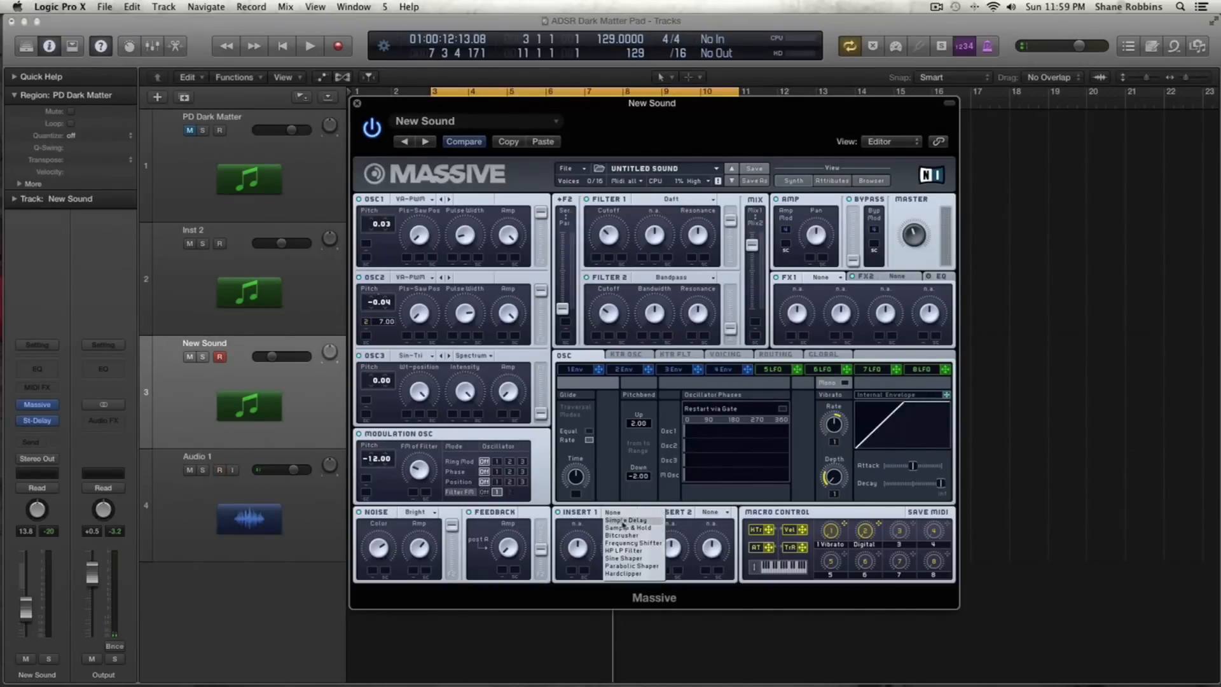
click(650, 551)
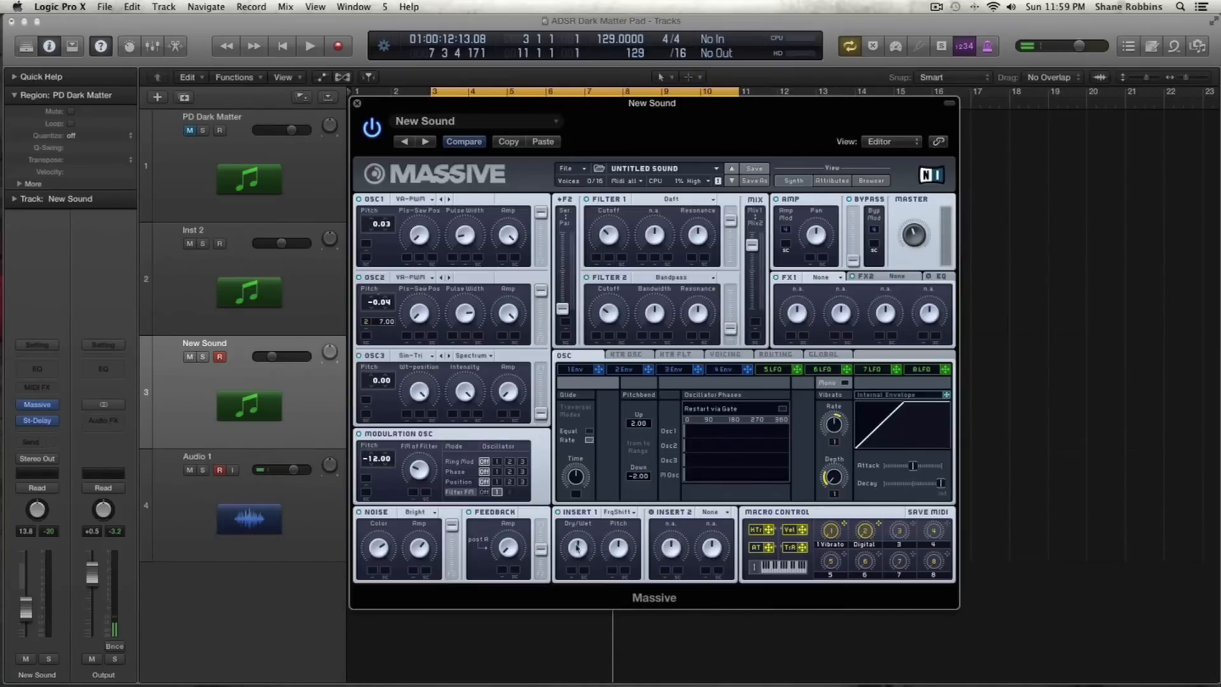
key(space)
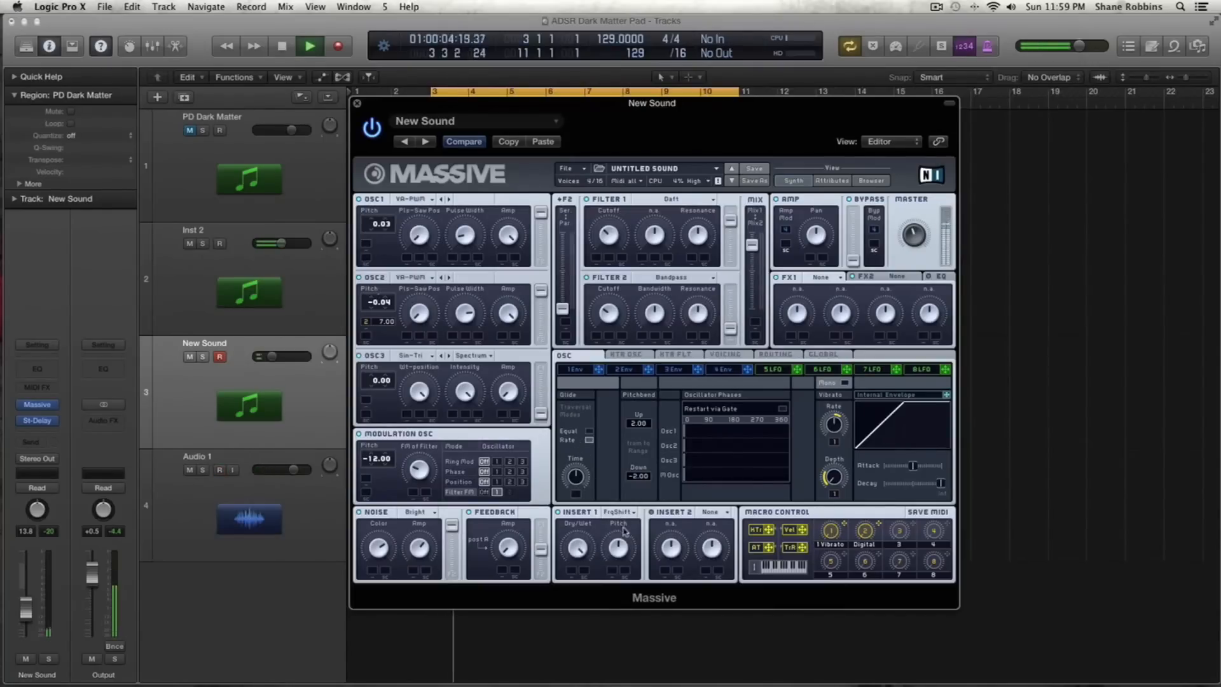
key(space)
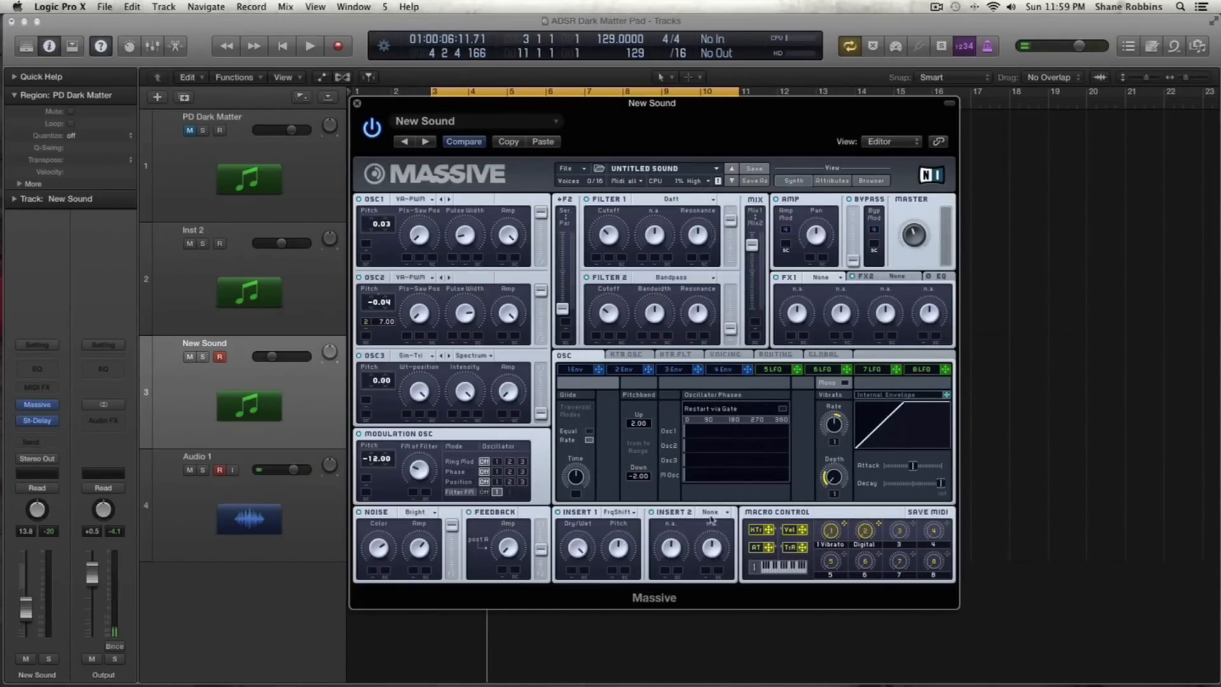
Step: Load Sample & Hold into Insert 2, reduce its dry/wet and set its pitch high while auditioning
click(710, 519)
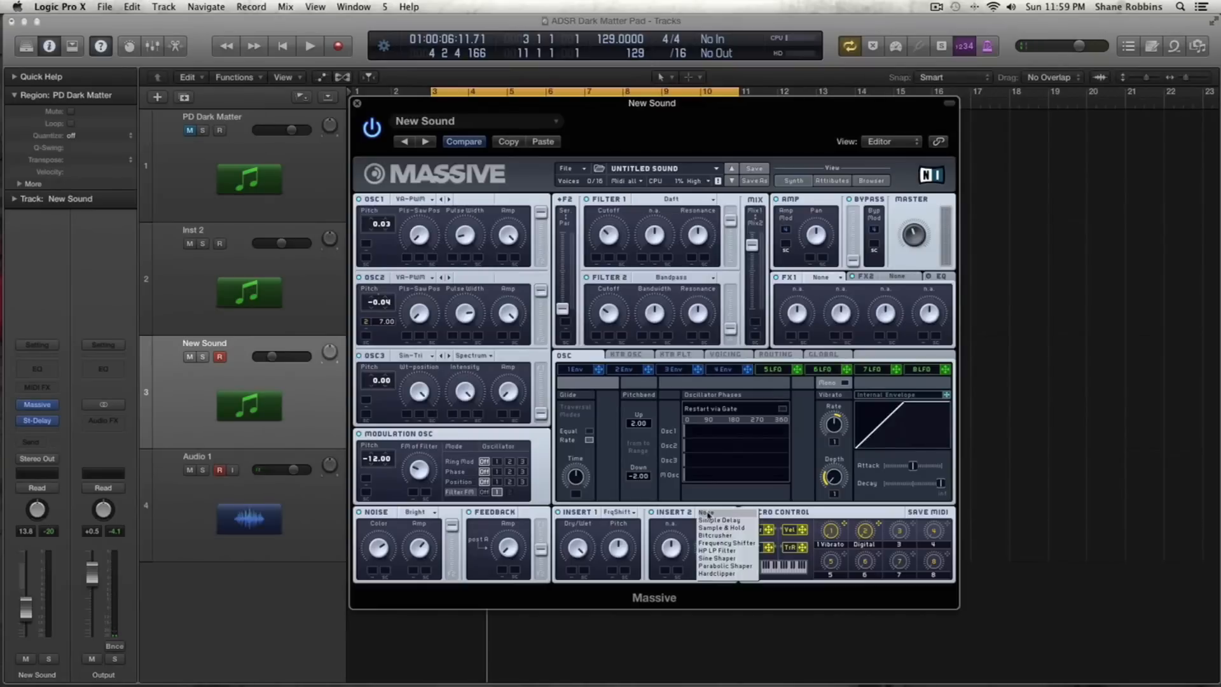
click(737, 528)
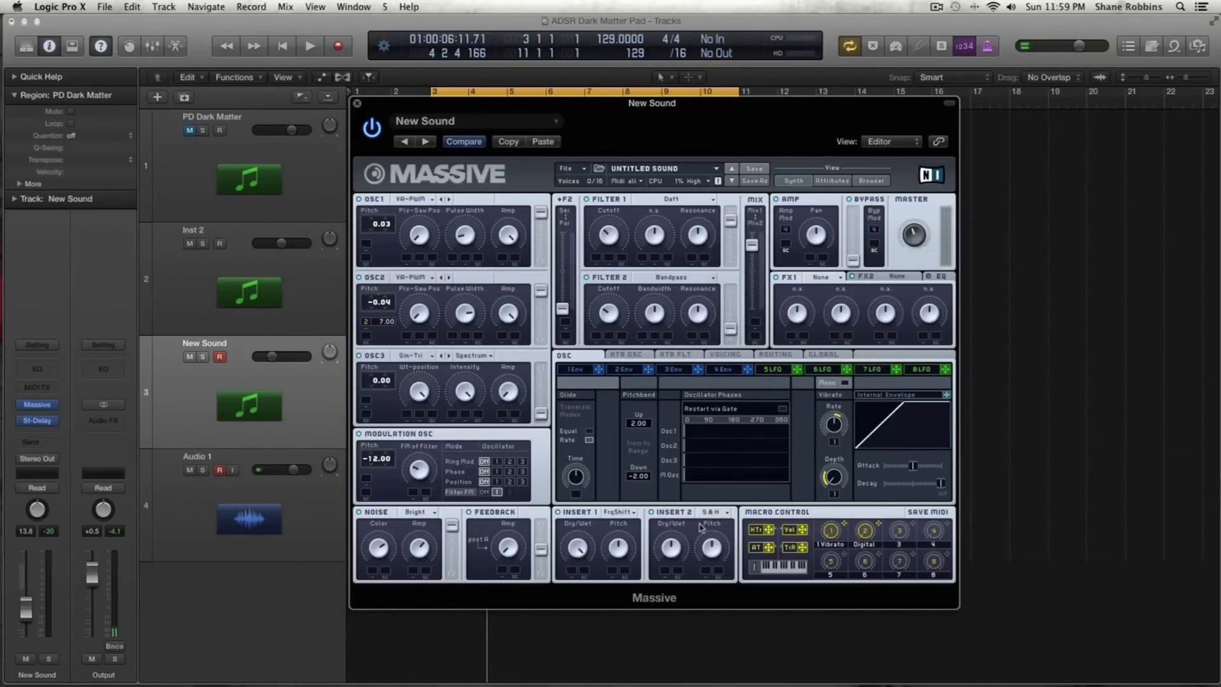
drag(671, 546, 678, 585)
key(space)
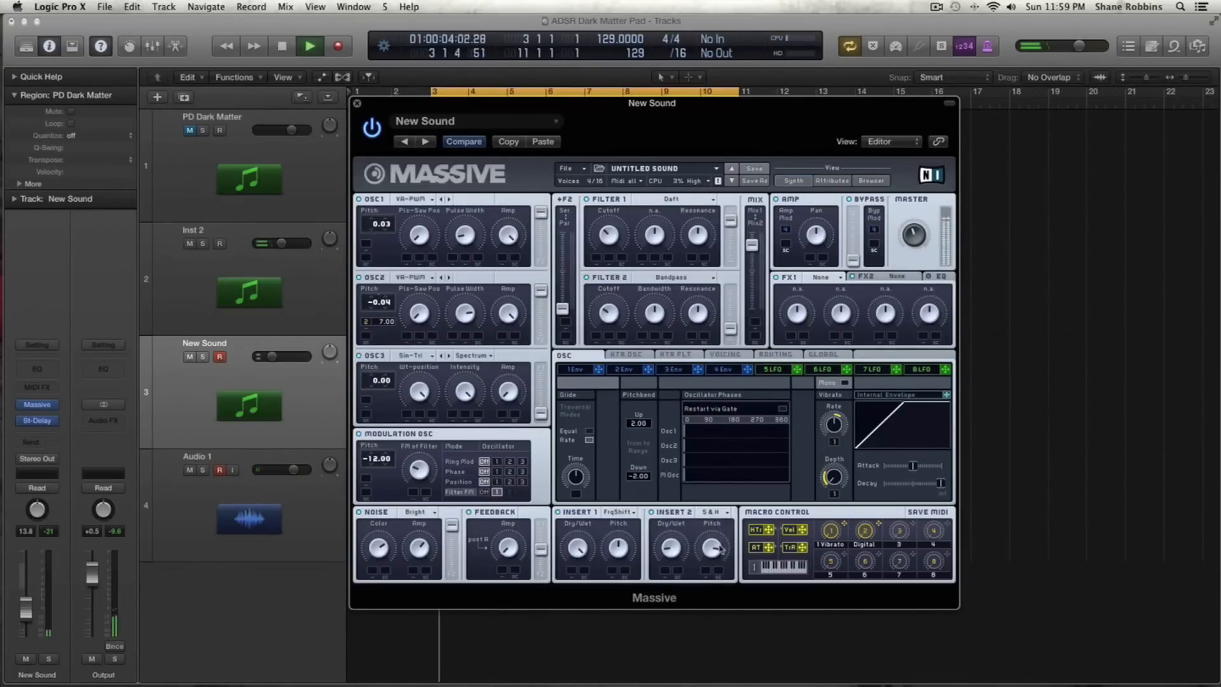
key(space)
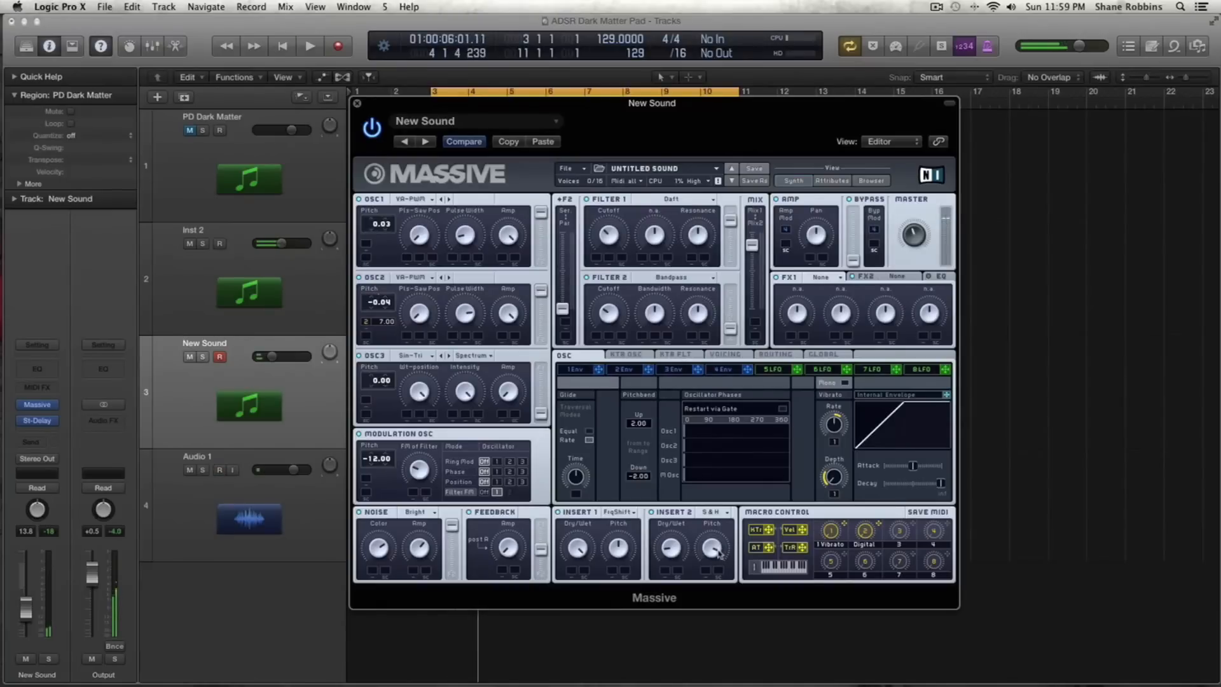
drag(708, 550, 713, 569)
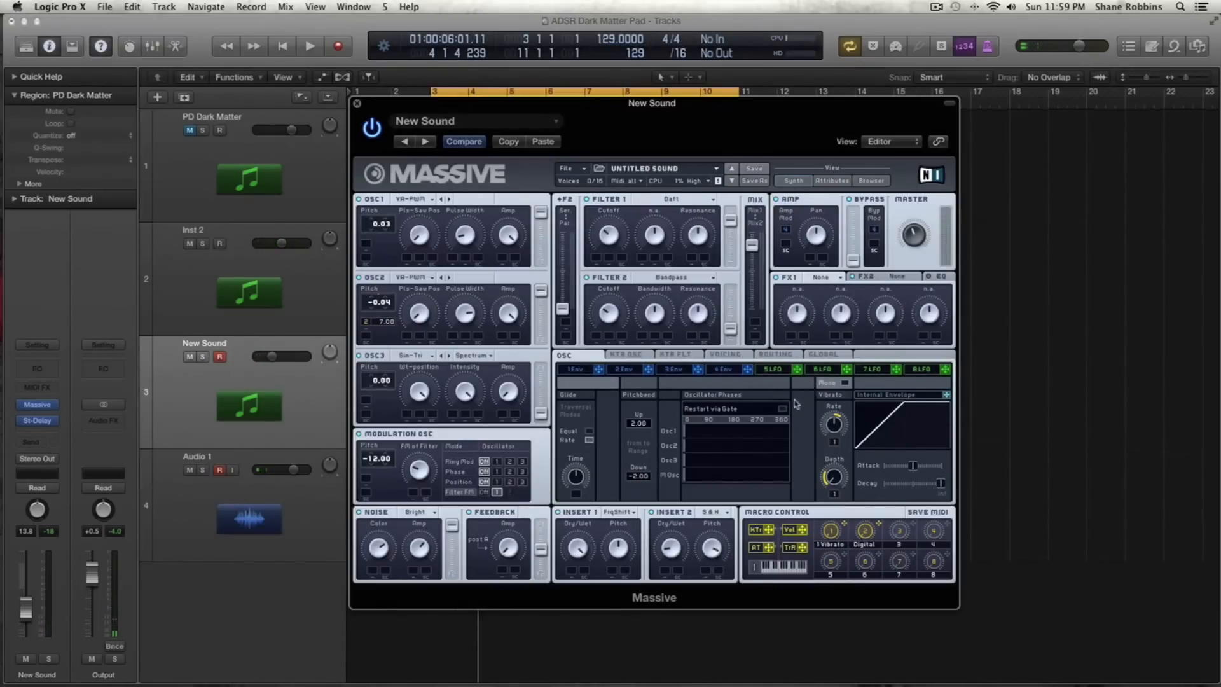
Step: Load Chorus into FX1, reduce its offset and listen to the pad
click(826, 278)
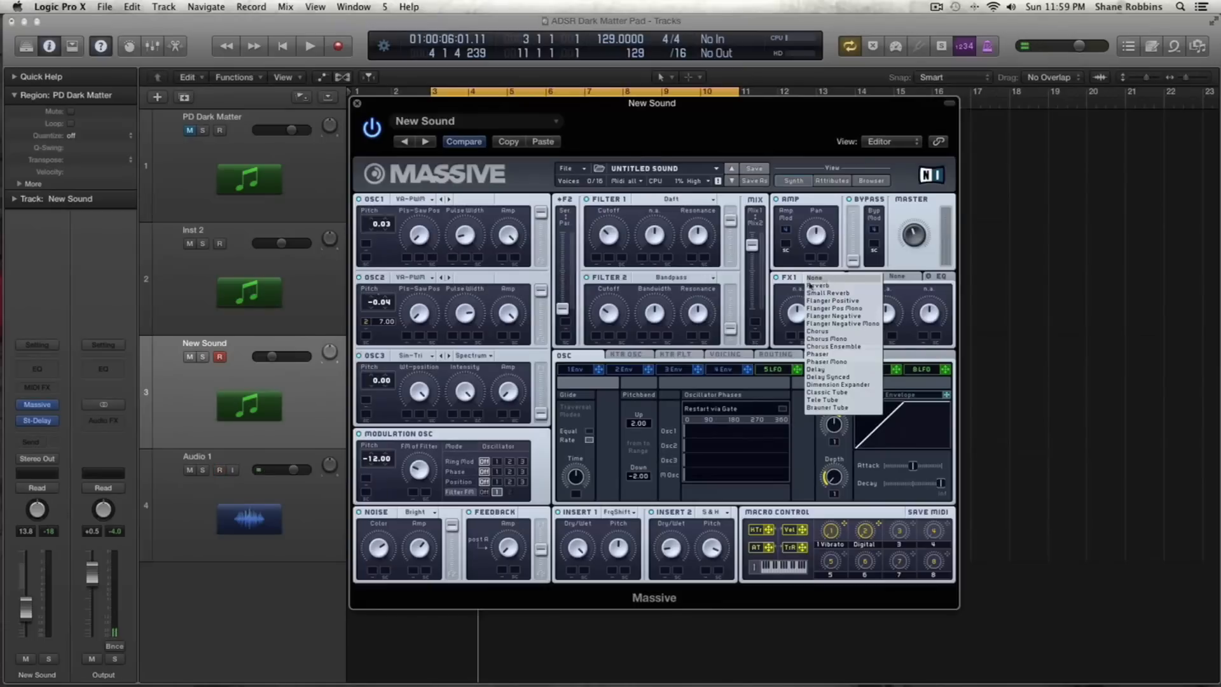
click(794, 287)
click(827, 281)
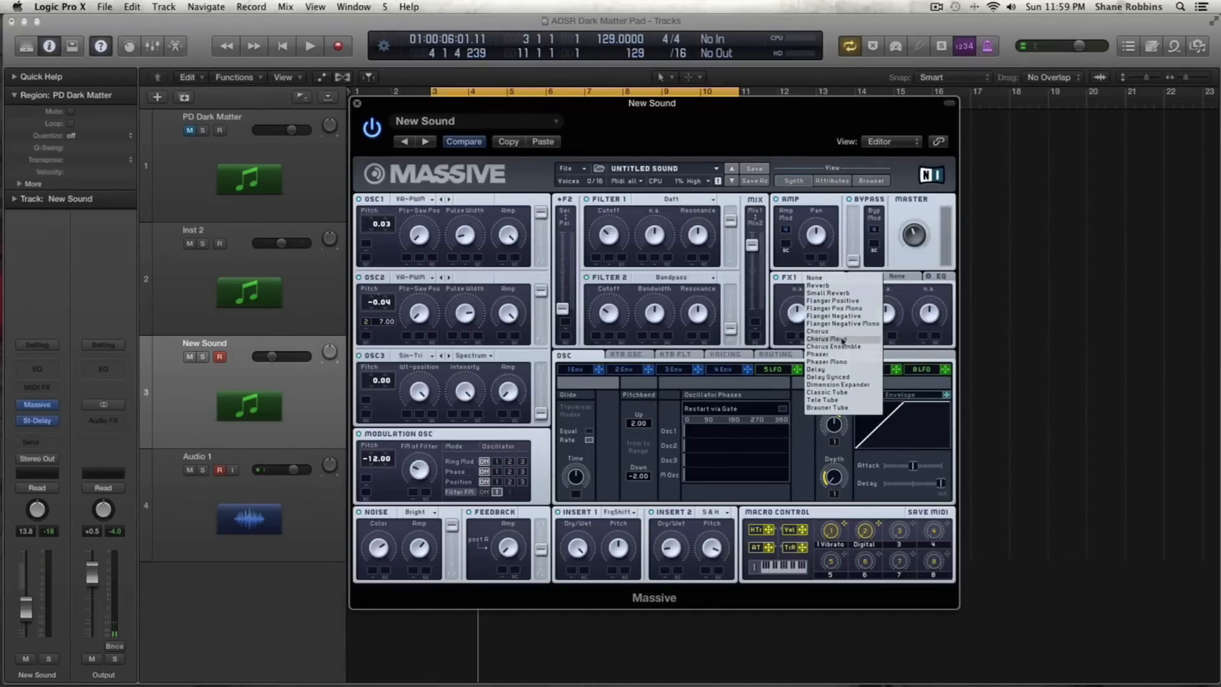
click(844, 331)
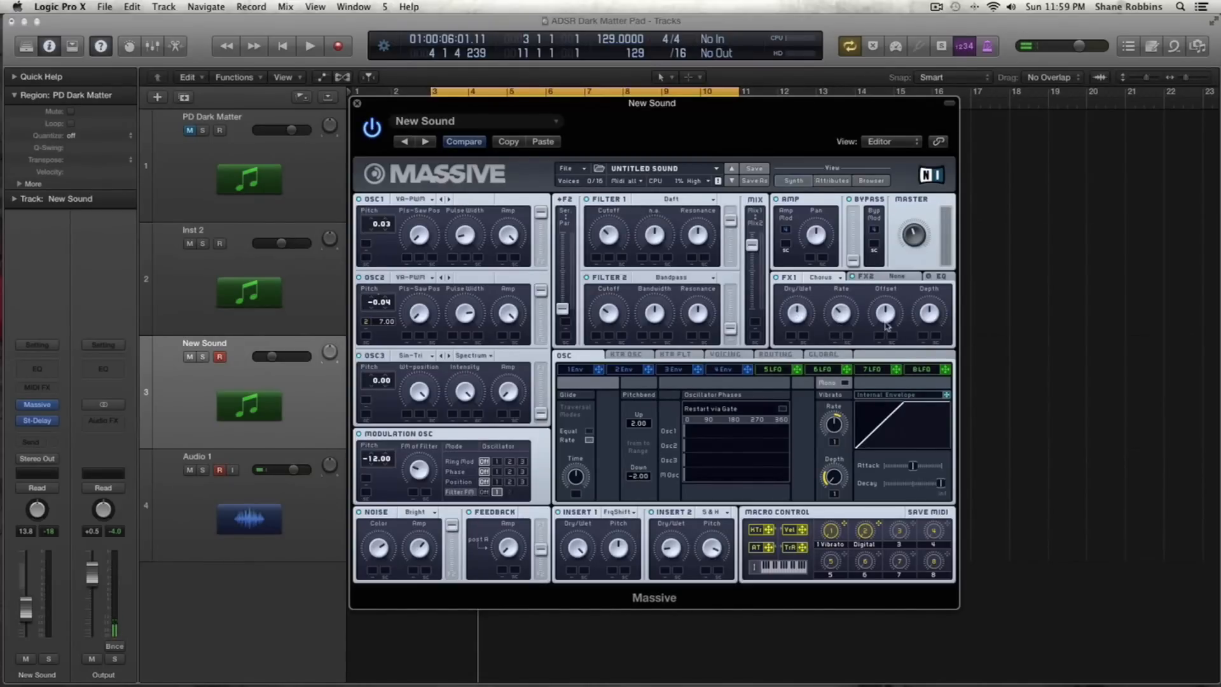
drag(894, 326, 893, 343)
key(space)
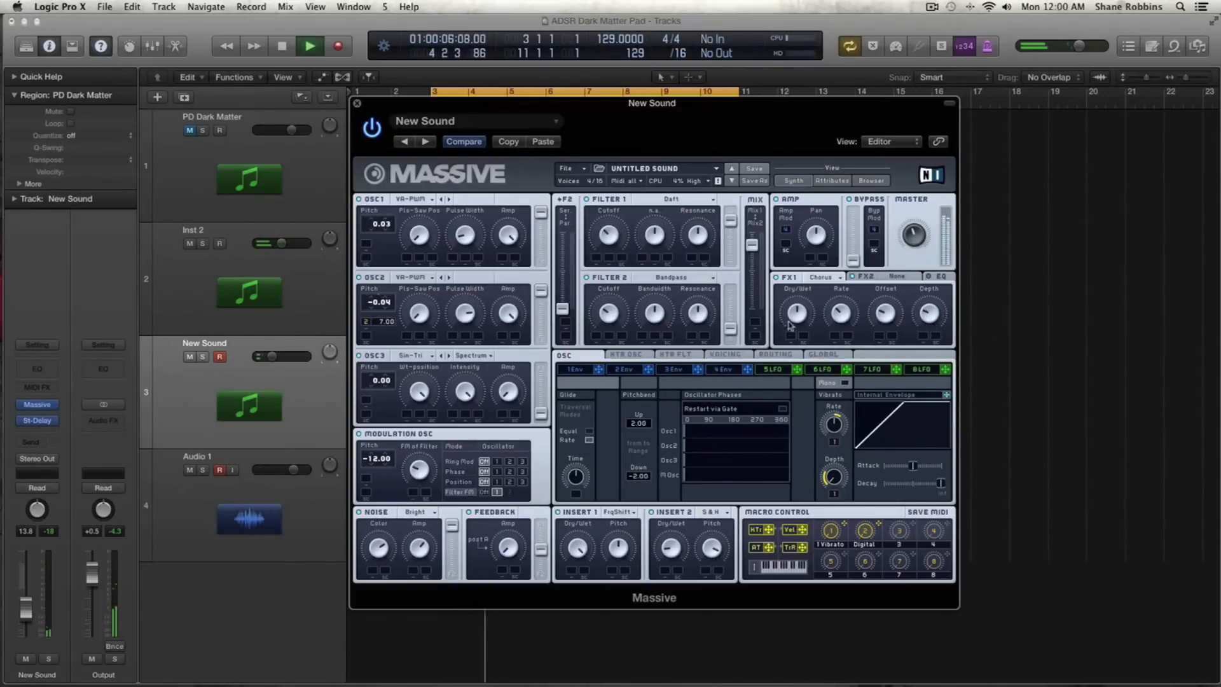
key(space)
Step: Load Reverb into FX2, increase its size, density and color, and play back the pad
click(896, 280)
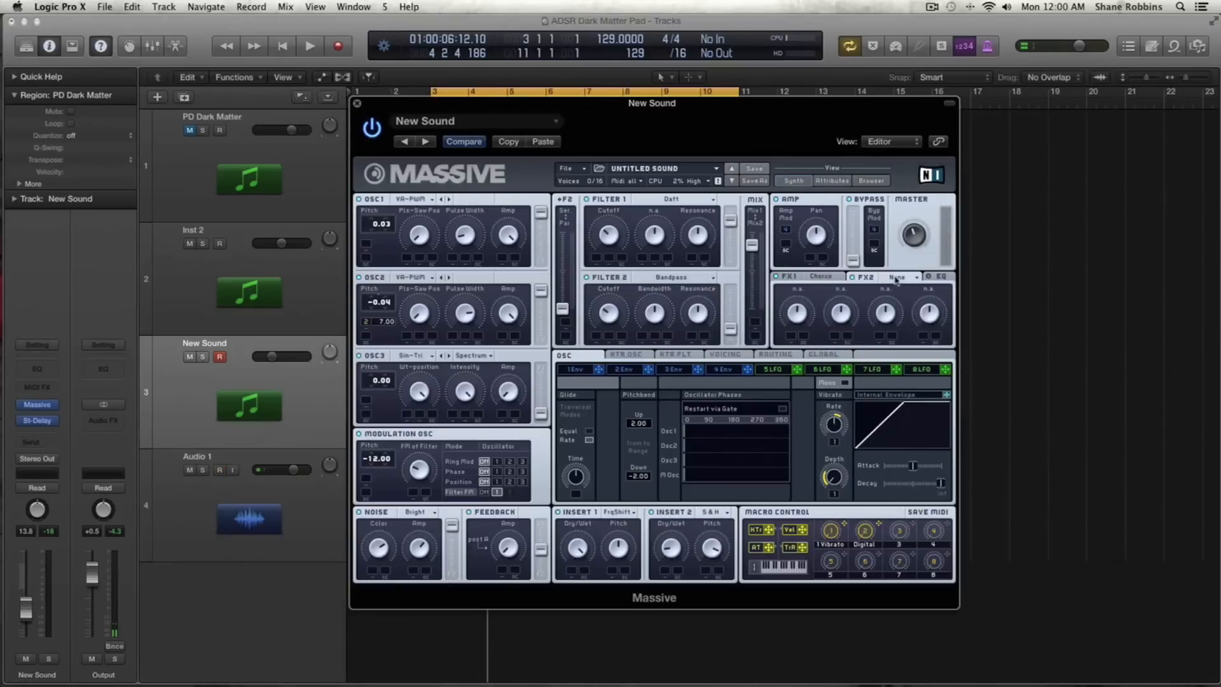
click(906, 277)
click(909, 289)
drag(843, 318, 843, 288)
drag(886, 315, 937, 288)
key(space)
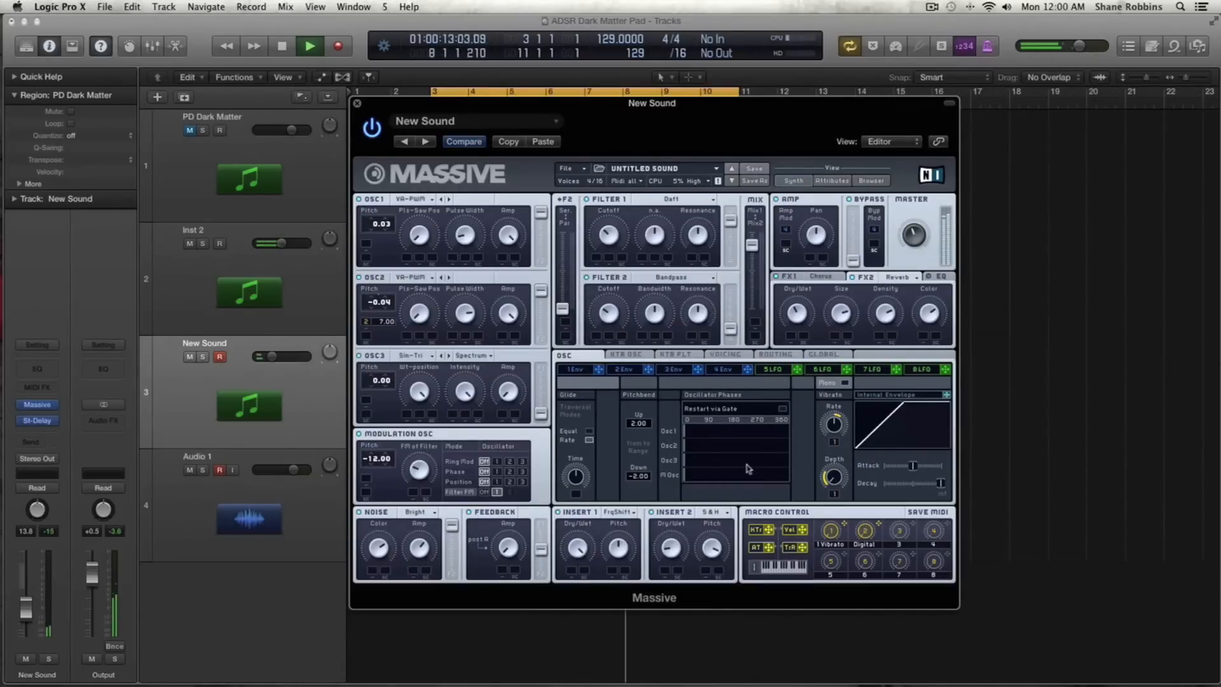
key(space)
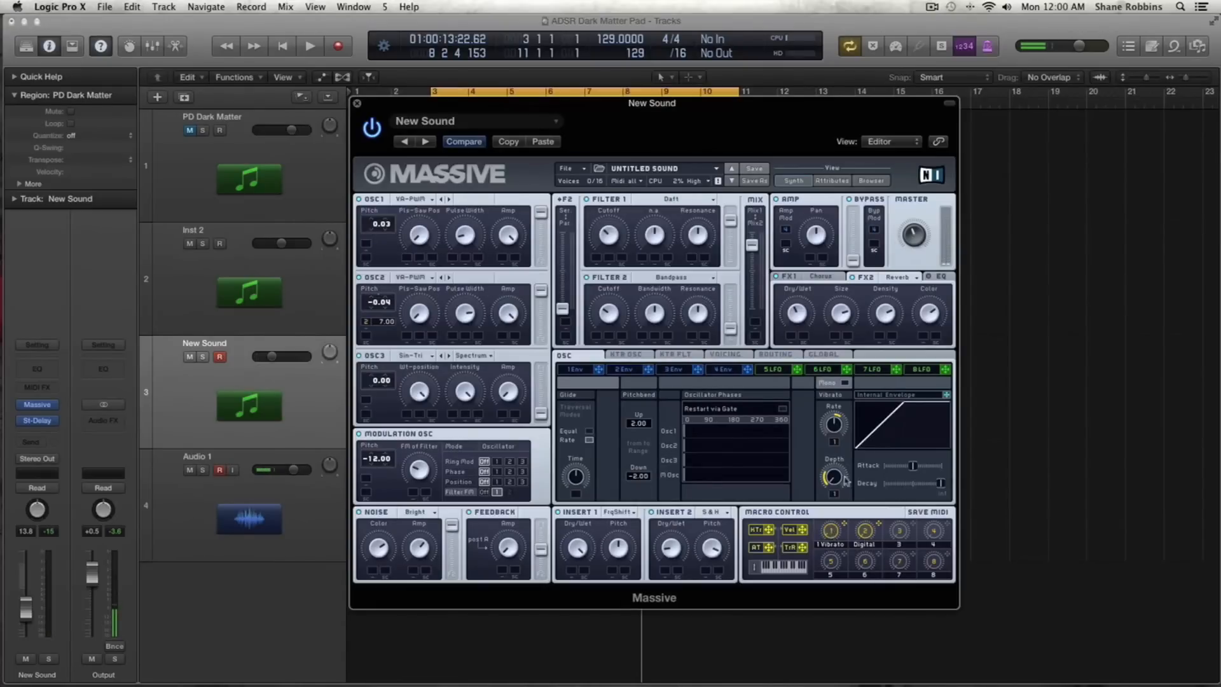
Step: Remove the macro 1 assignment from the vibrato rate, shorten the vibrato envelope's decay to the midpoint and audition it
right_click(834, 442)
click(844, 454)
drag(941, 483, 913, 477)
key(space)
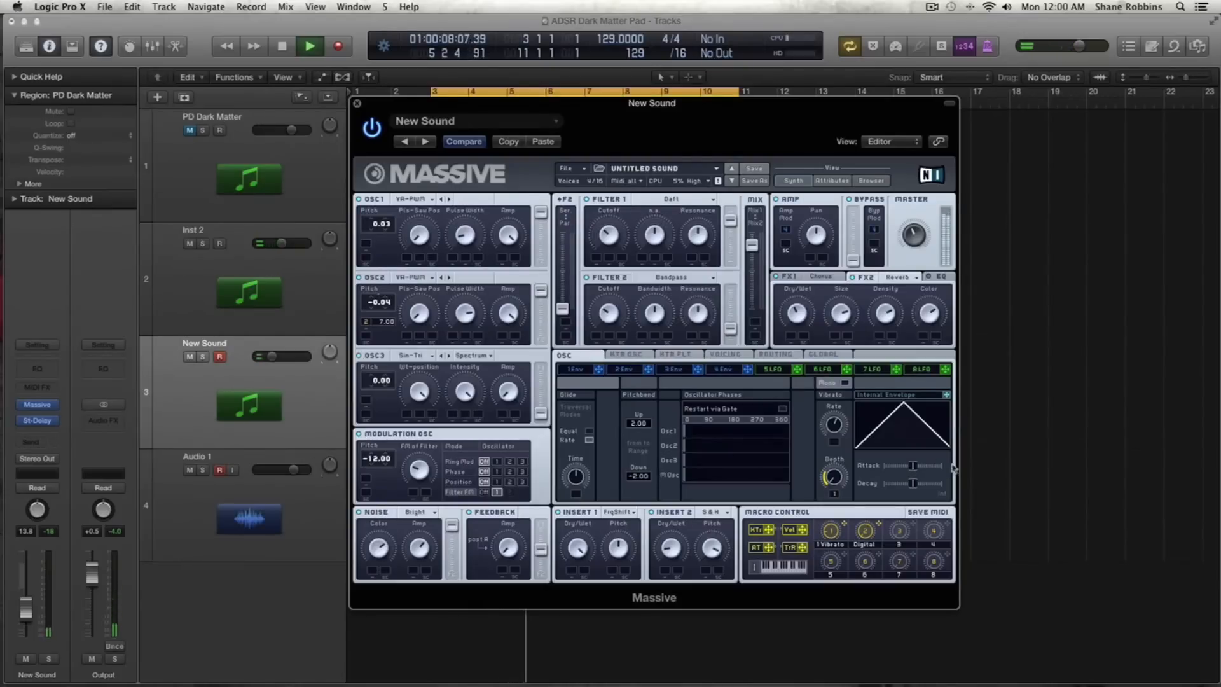
key(space)
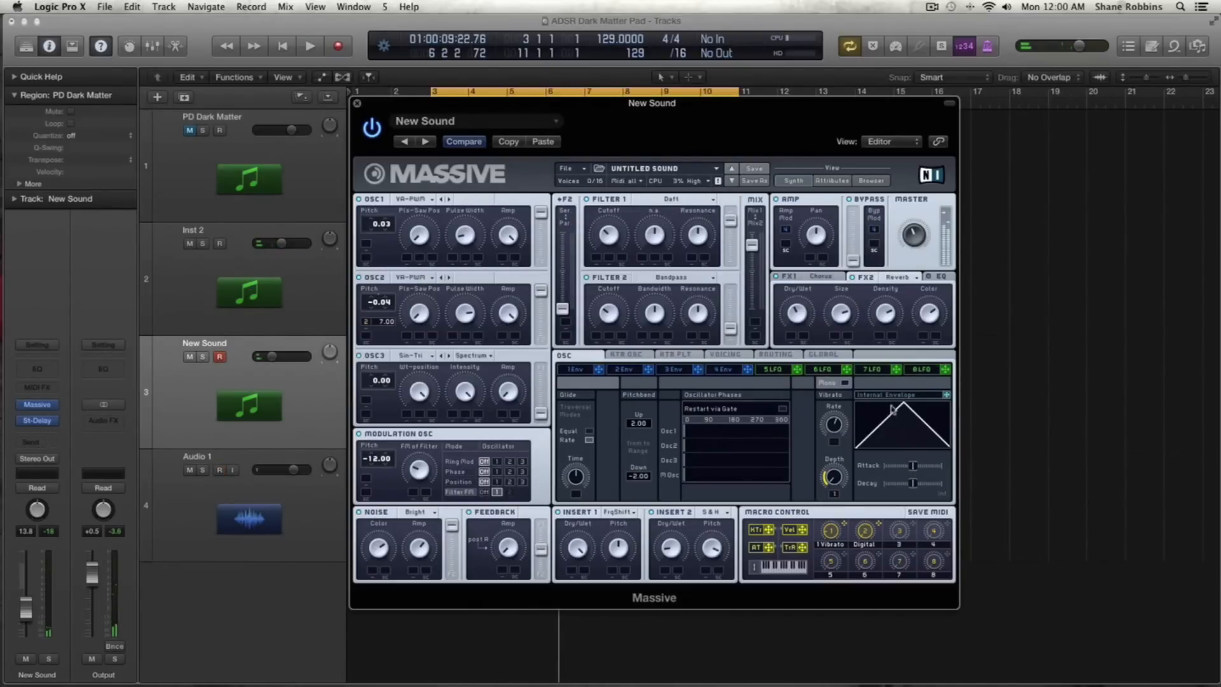
Step: Switch filter 2's key tracking source to Set 1, play the pad and check the voicing settings
click(620, 356)
click(677, 355)
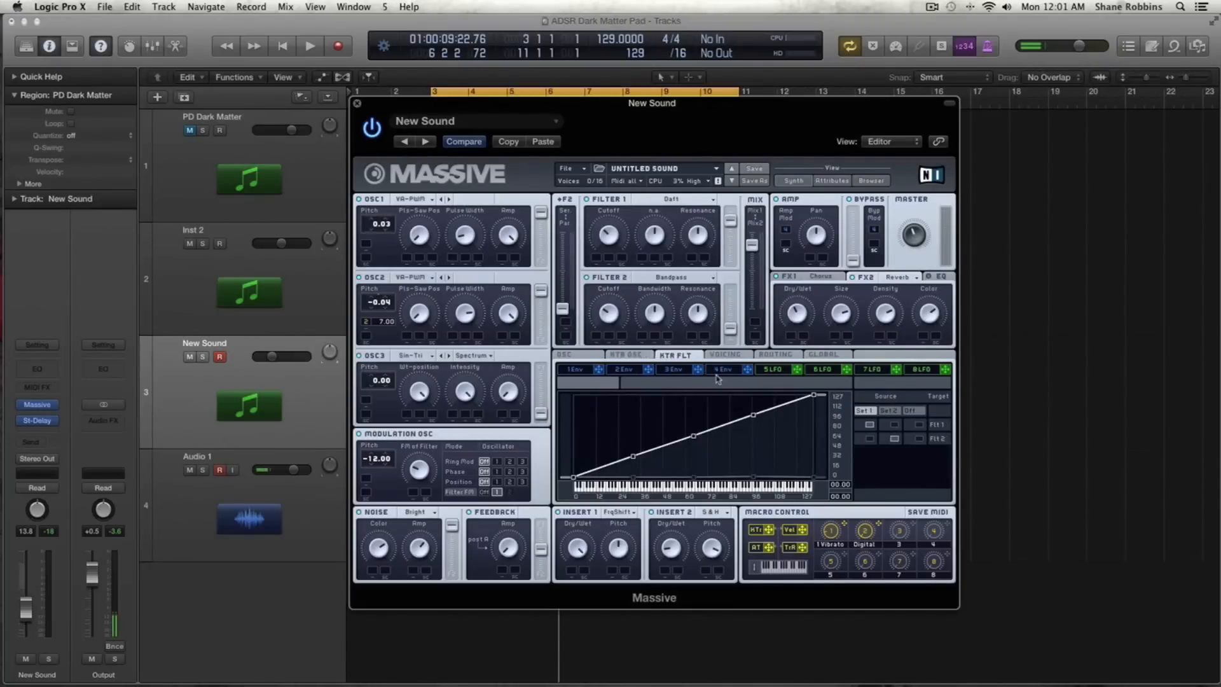
click(869, 439)
click(895, 439)
click(867, 440)
key(space)
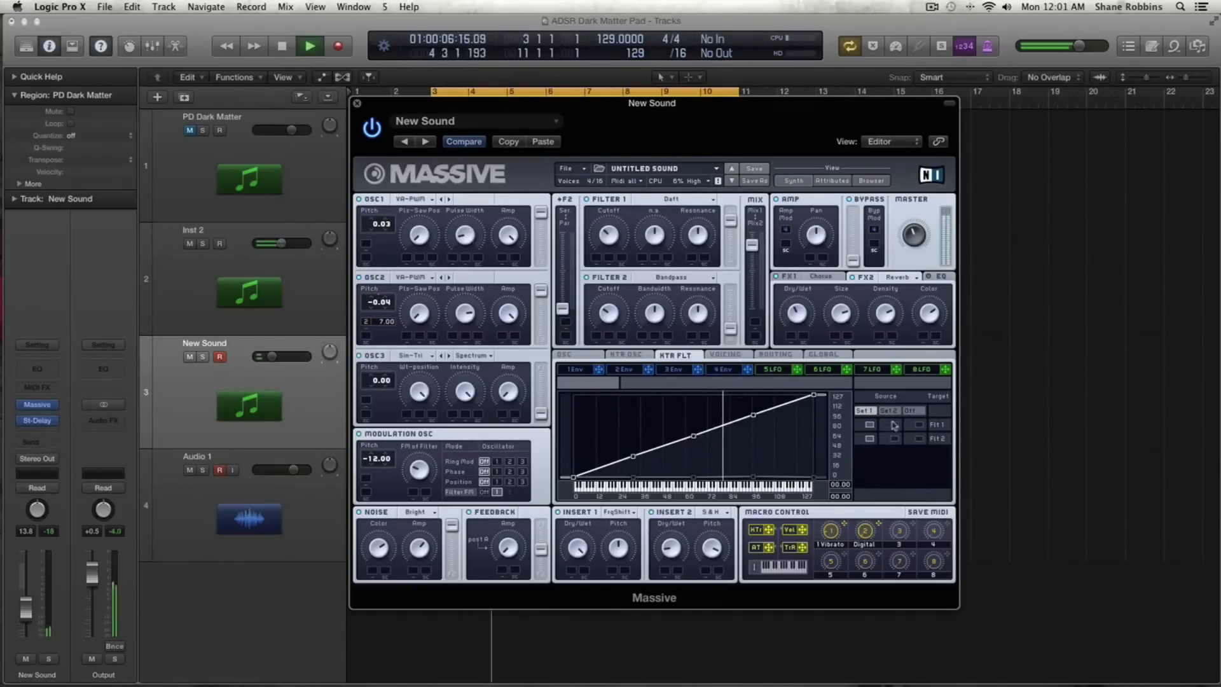
click(706, 355)
key(space)
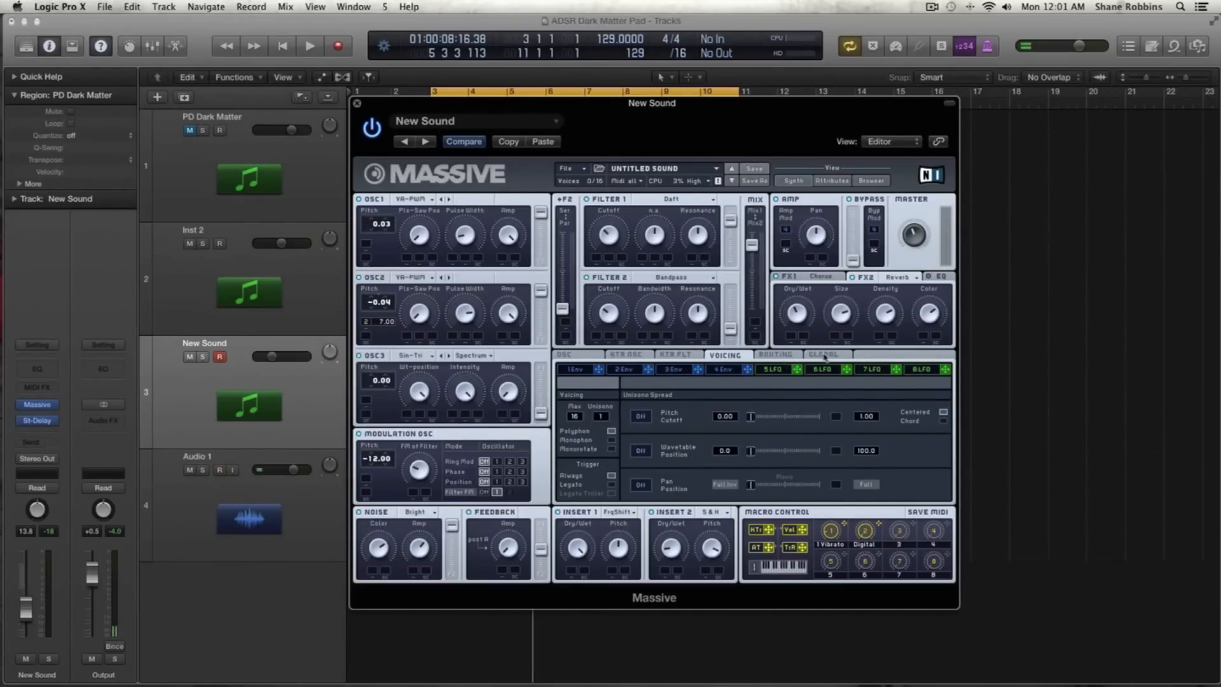
Step: Raise envelope 1's velocity amount and lengthen its attack, decay and release
click(575, 369)
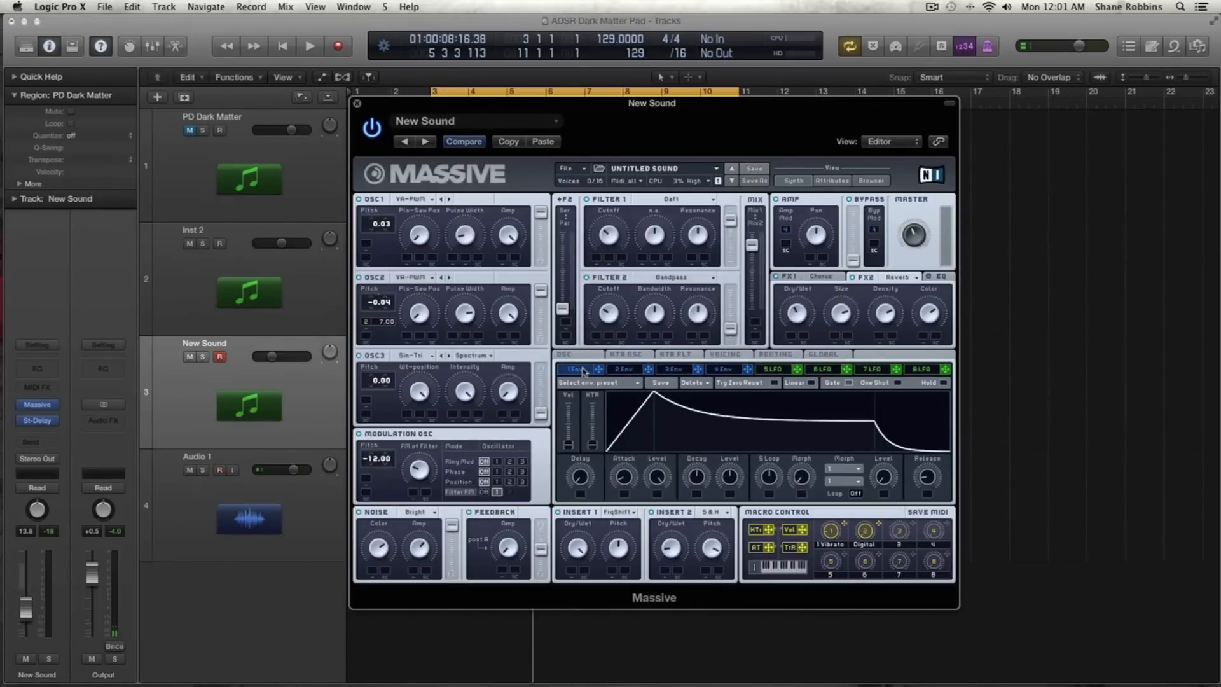
drag(568, 445, 571, 424)
drag(620, 491, 627, 432)
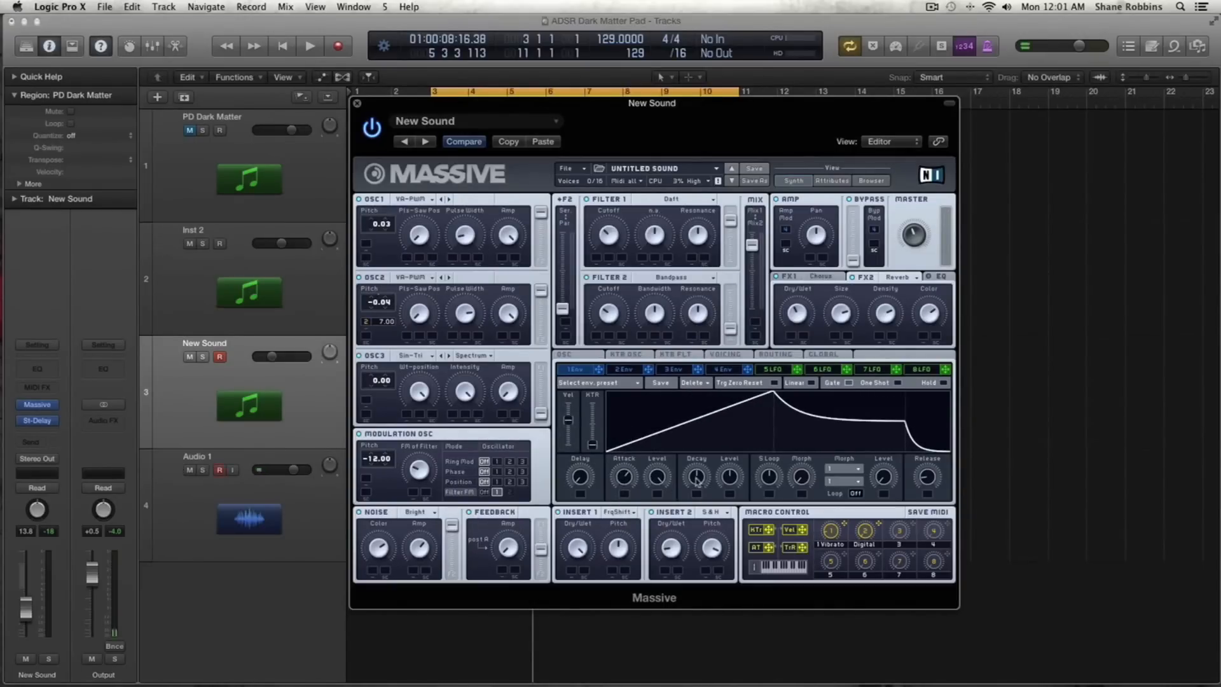
drag(698, 478, 698, 460)
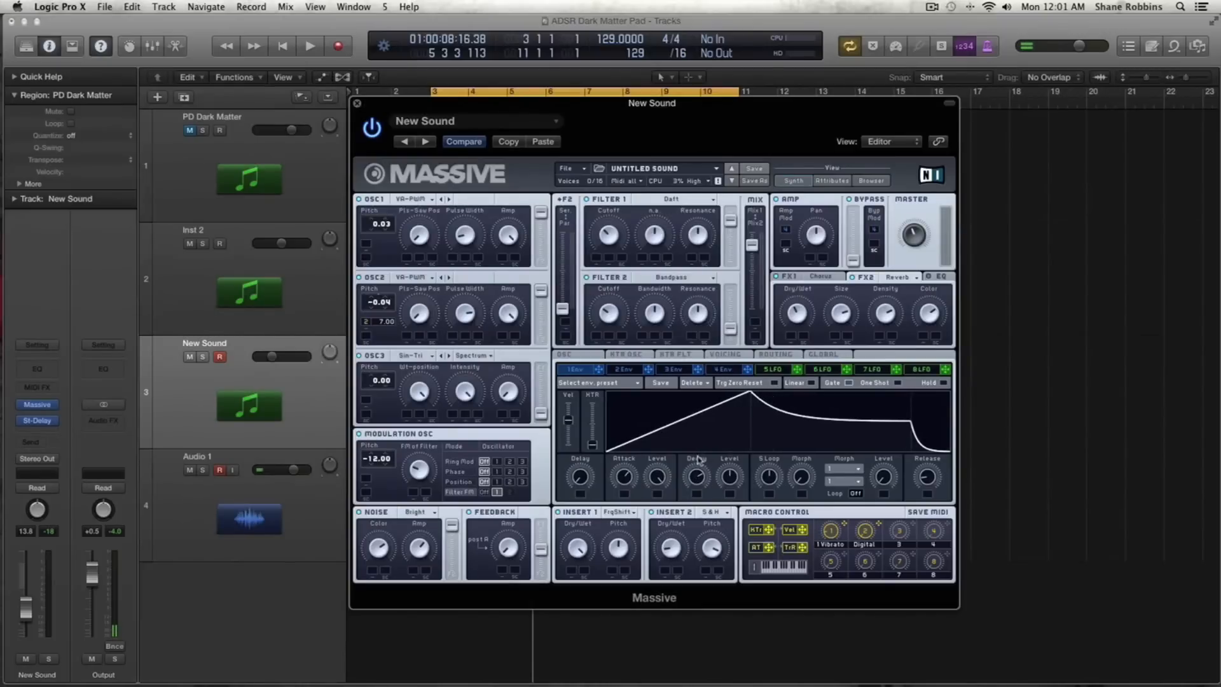
drag(926, 480, 923, 437)
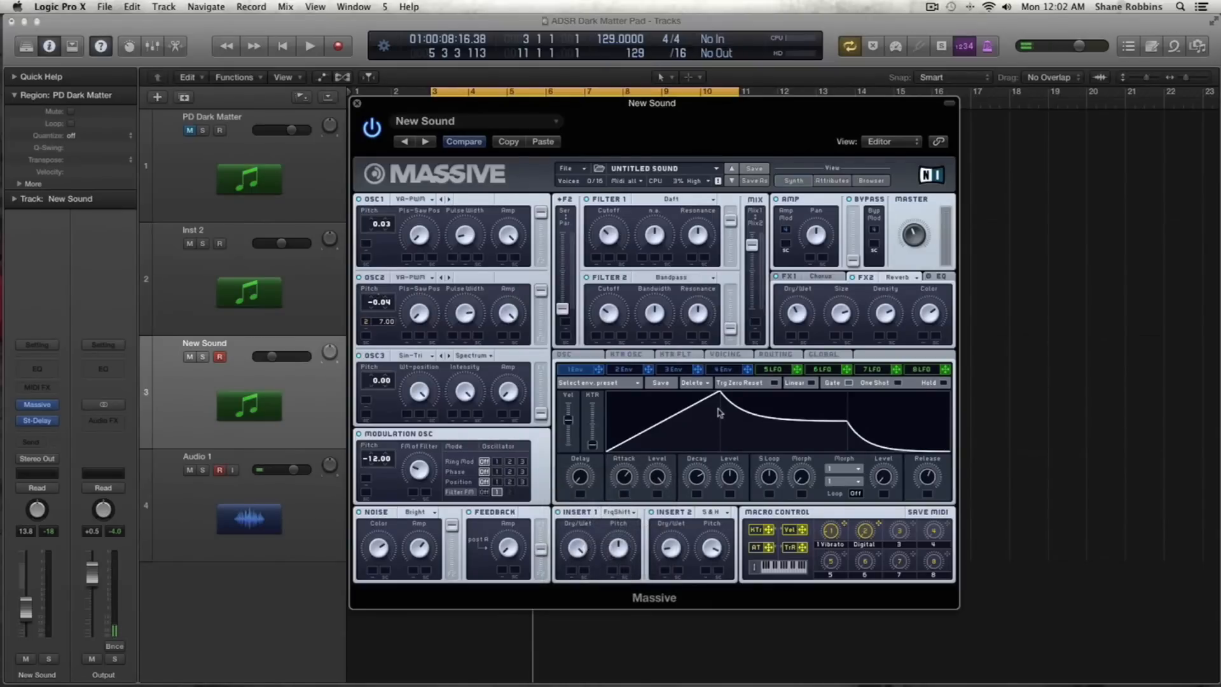
Step: Lower envelope 1's decay level, assign envelope 1 to modulate filter 1's cutoff and play the pad
key(space)
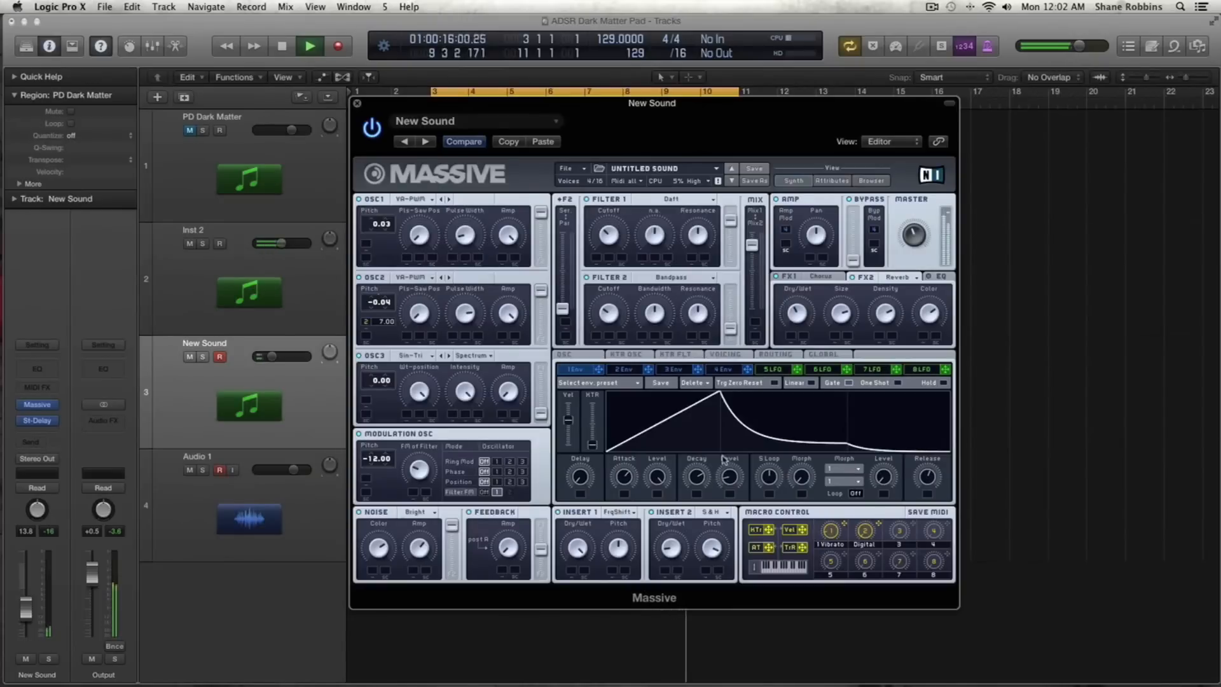
key(space)
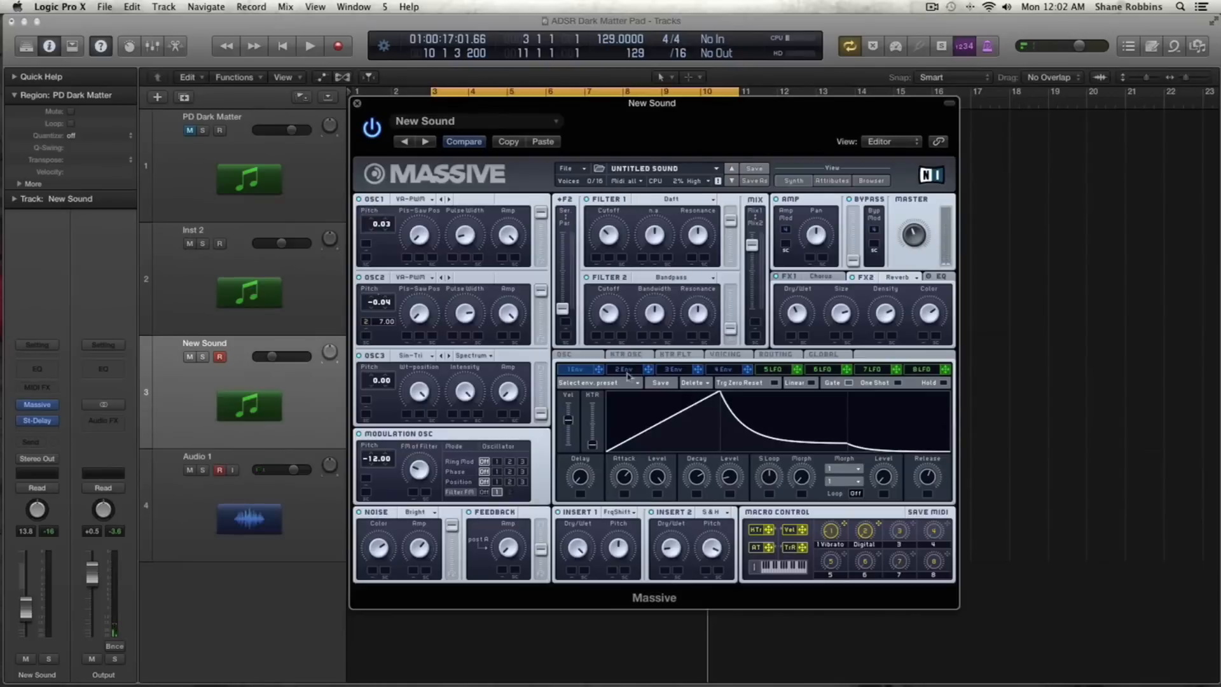
drag(599, 370, 596, 258)
drag(597, 263, 599, 240)
key(space)
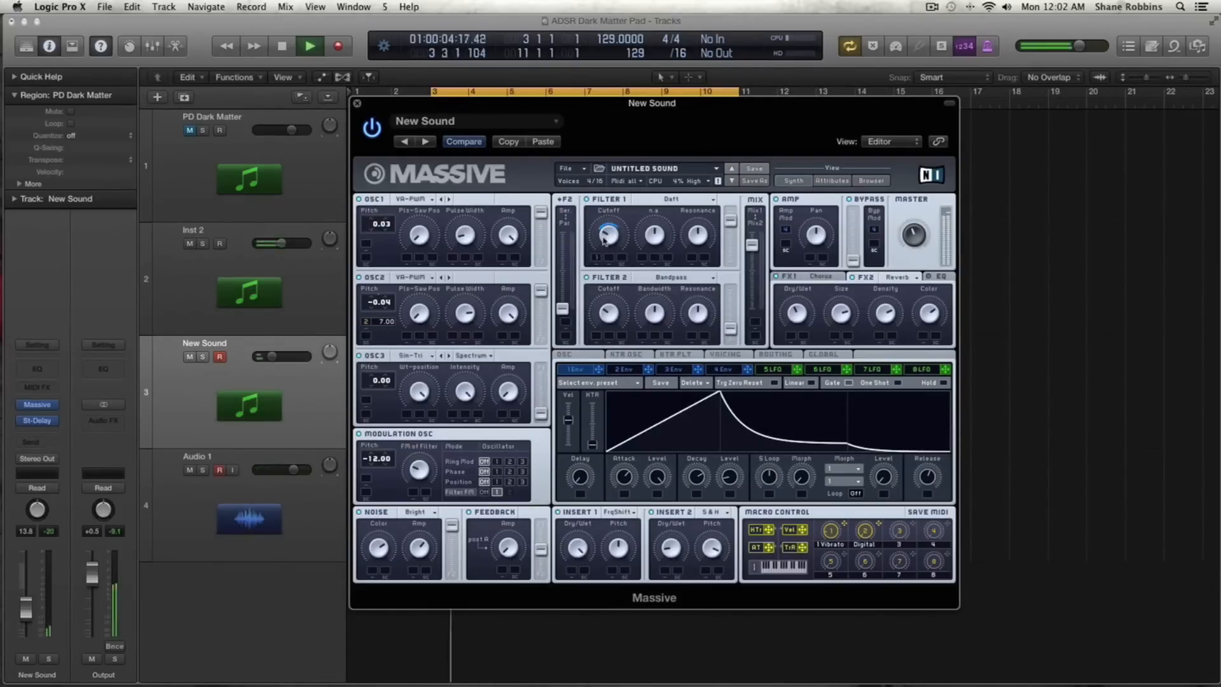
Step: Reduce the resonance of both filters and raise filter 2's cutoff while auditioning the pad
key(space)
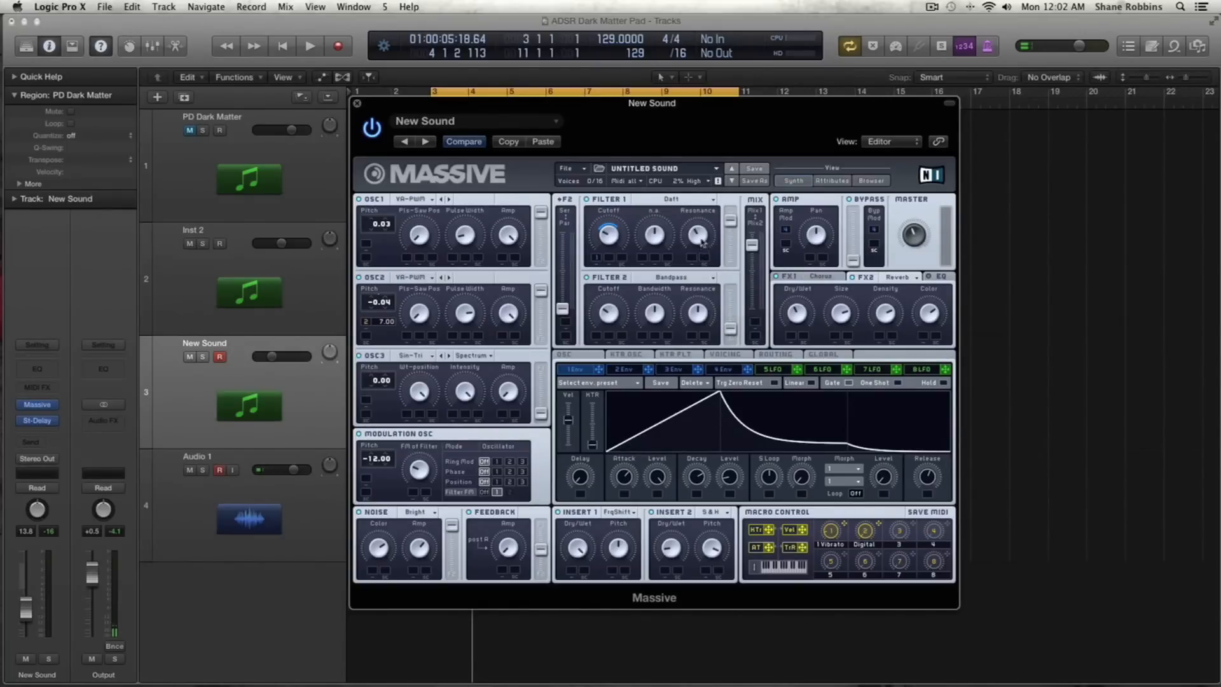
key(space)
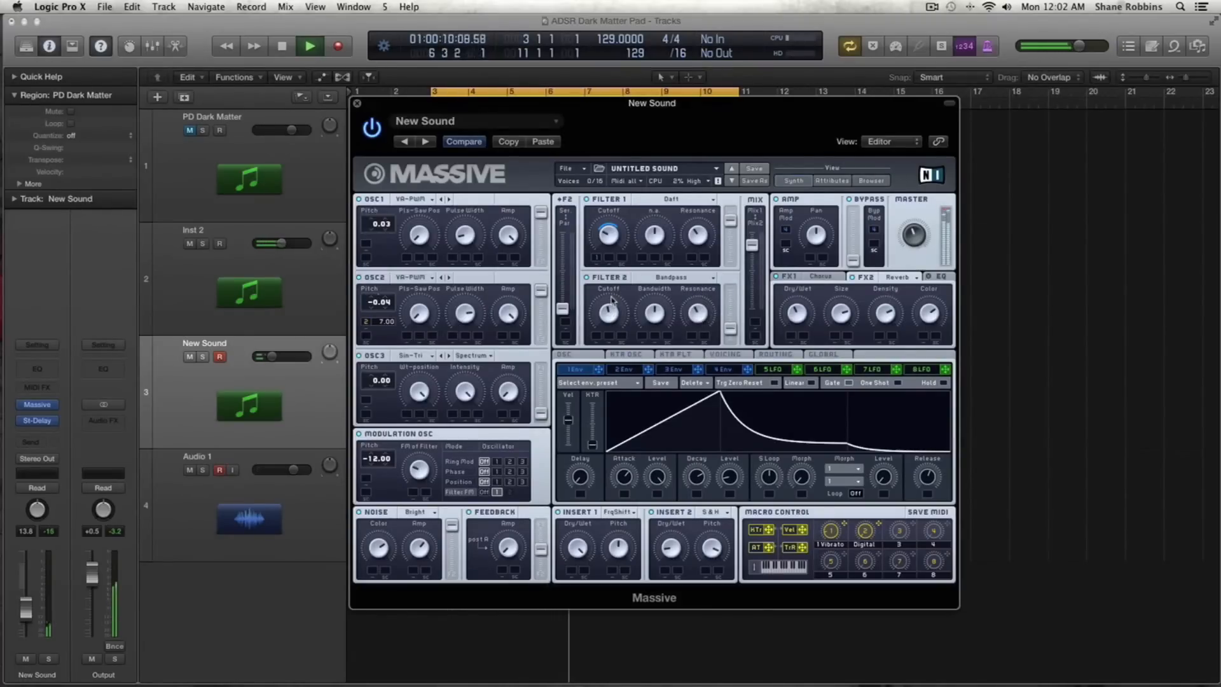
key(space)
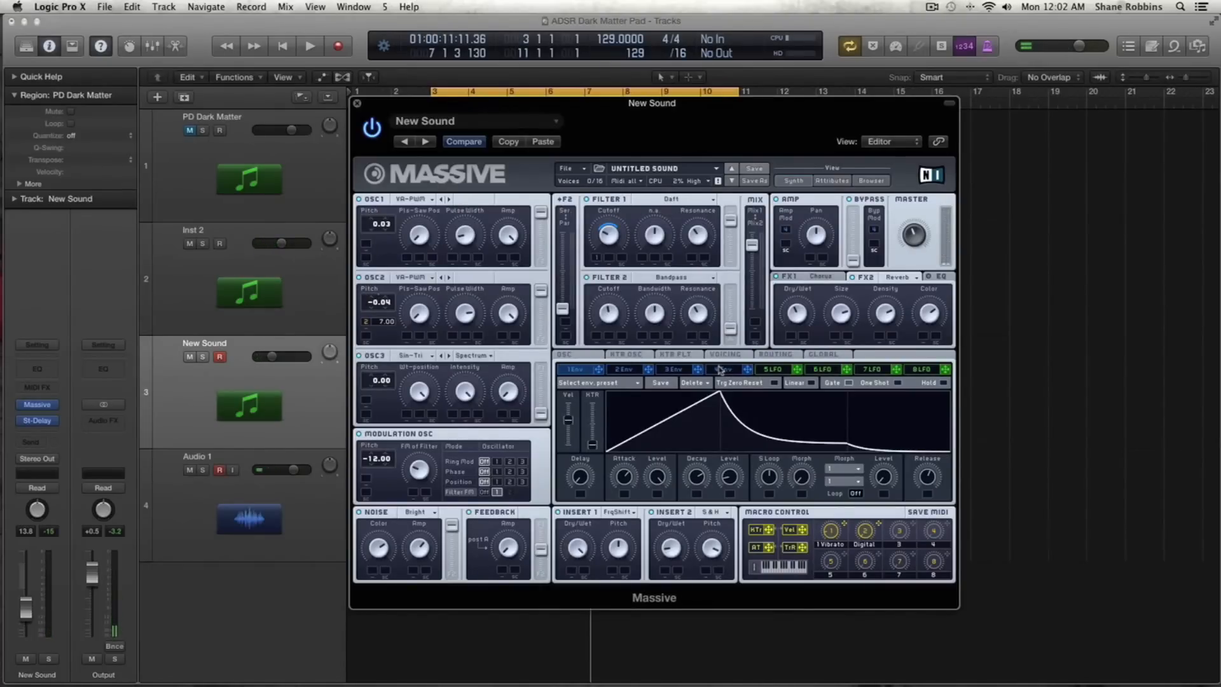
Step: Lengthen envelope 2's attack, shorten its decay, and lower both its attack level and decay level
click(642, 370)
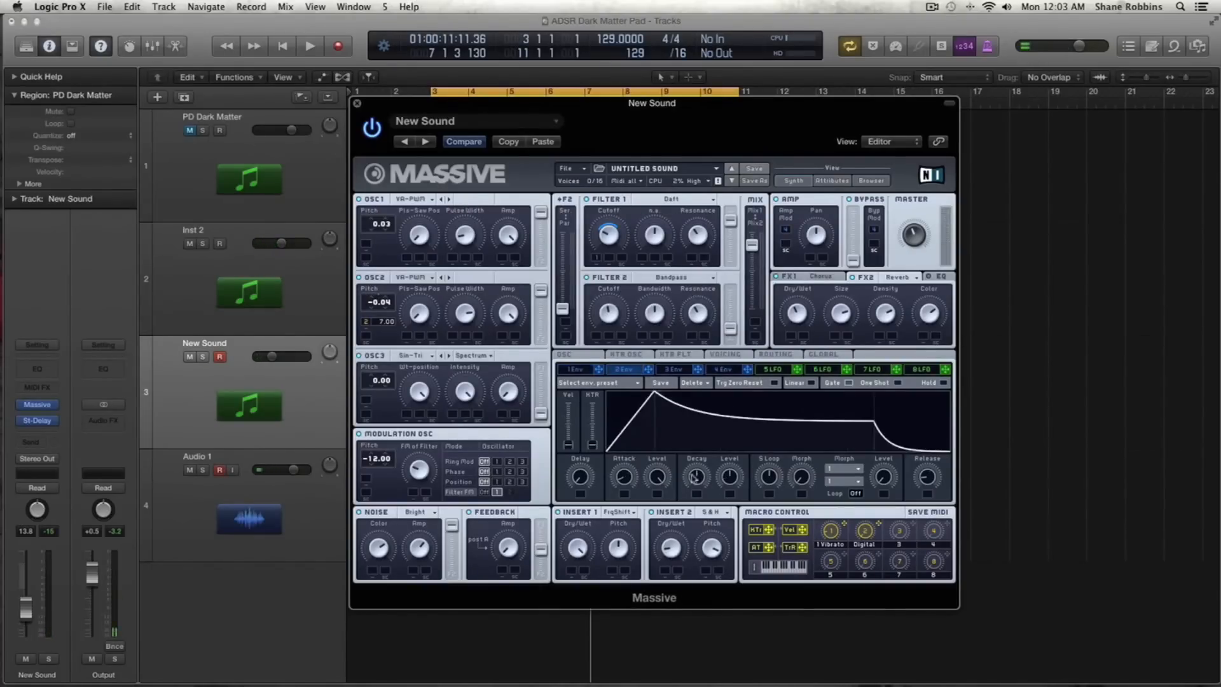
drag(624, 477, 630, 251)
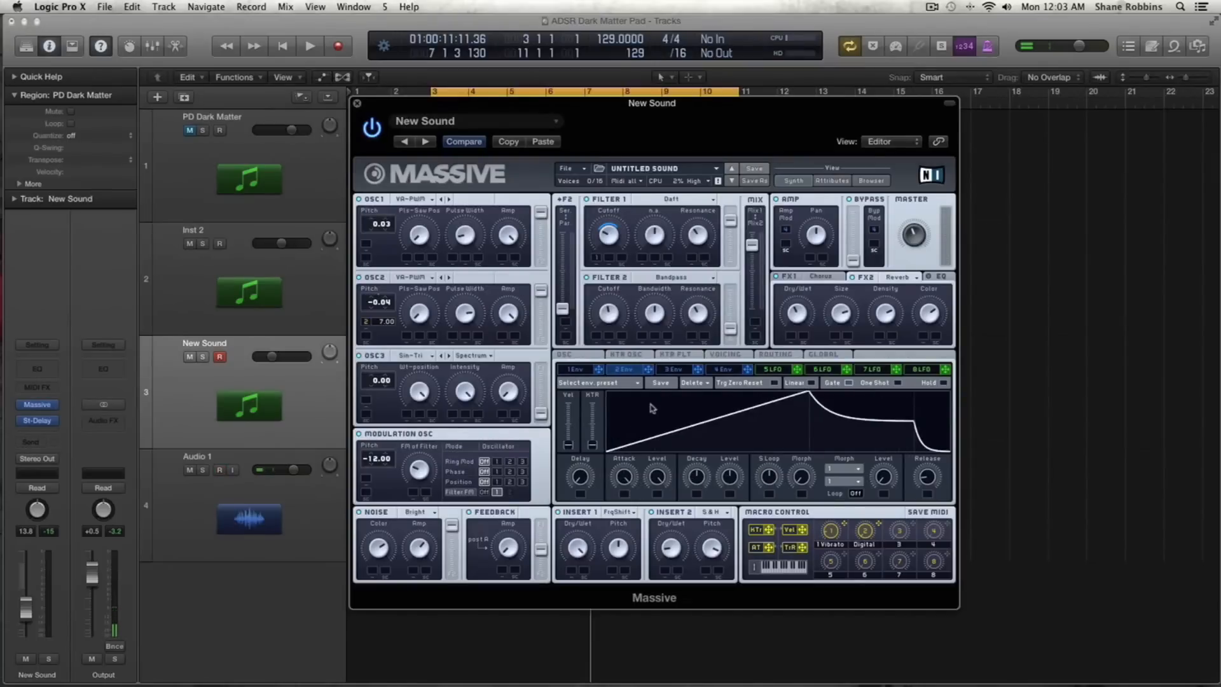
drag(625, 480, 664, 533)
drag(695, 491, 726, 514)
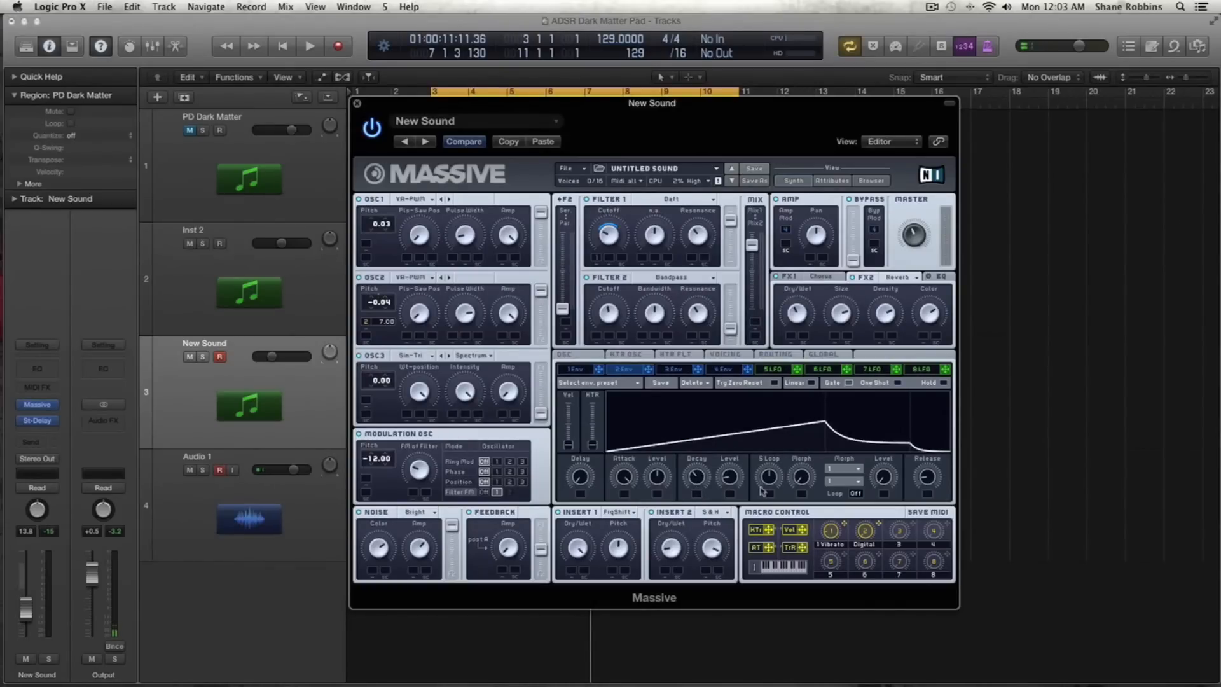
Step: Set envelope 2's morph to the midpoint with Sine 2.5 as the second curve, enable its loop and audition the pad
drag(767, 478, 766, 510)
click(850, 485)
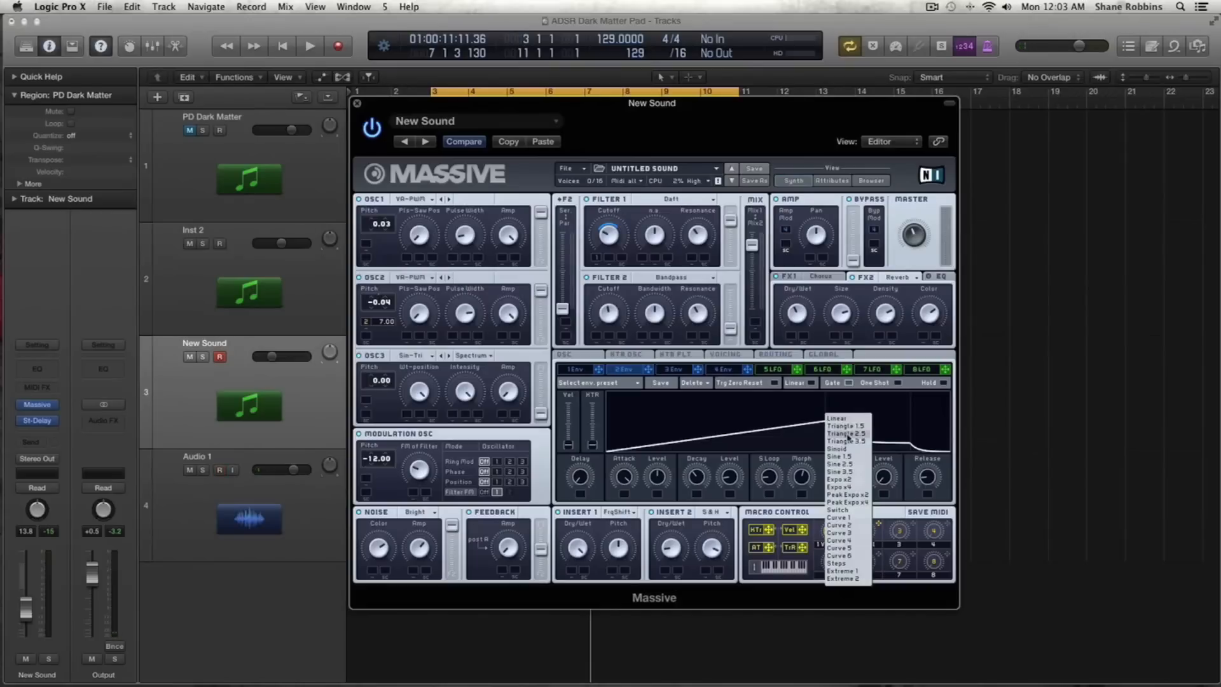
click(852, 466)
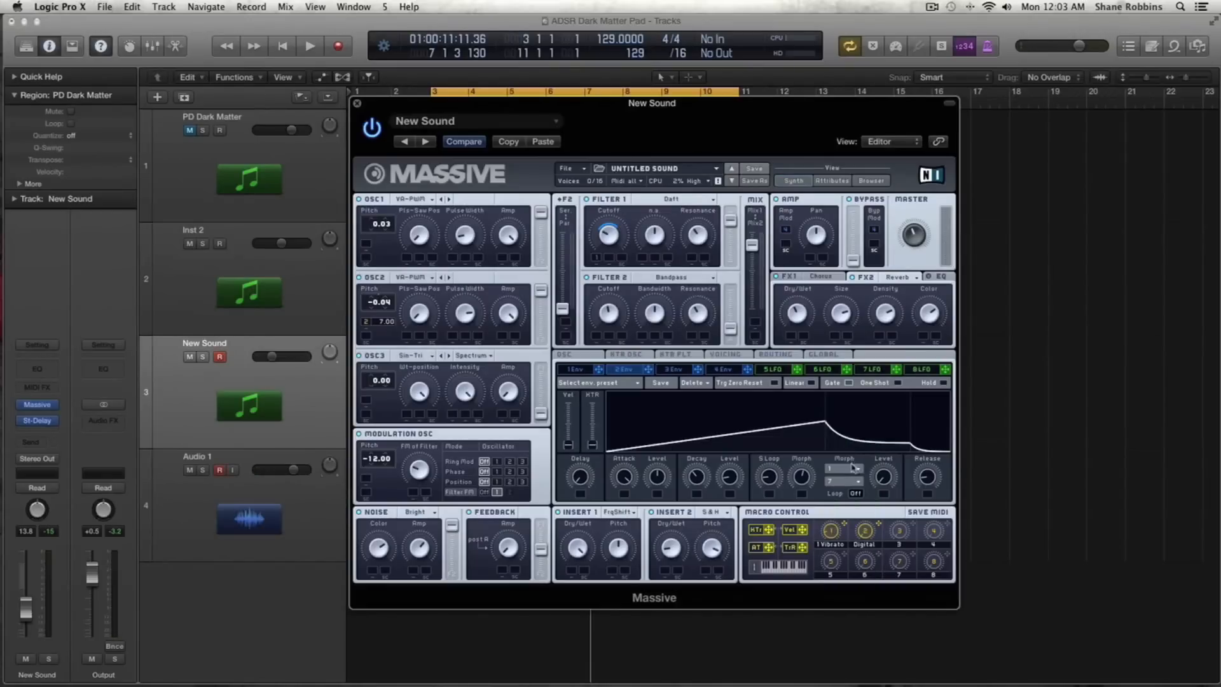
click(853, 485)
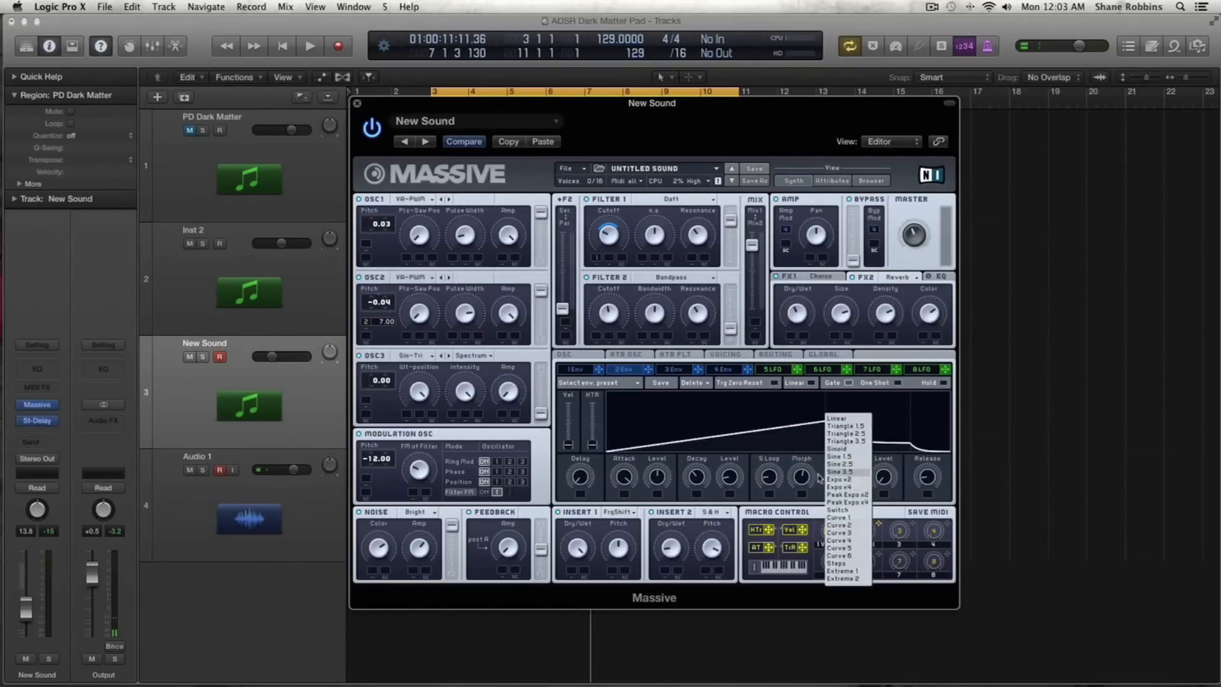
click(859, 472)
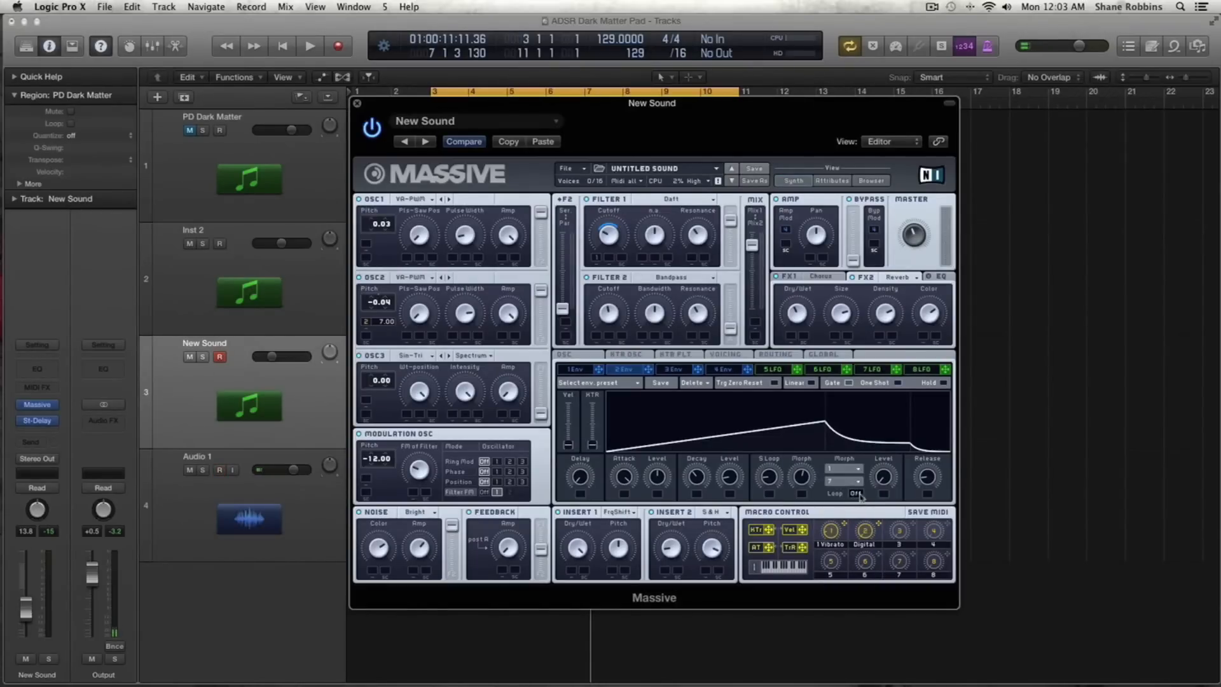
click(857, 493)
key(space)
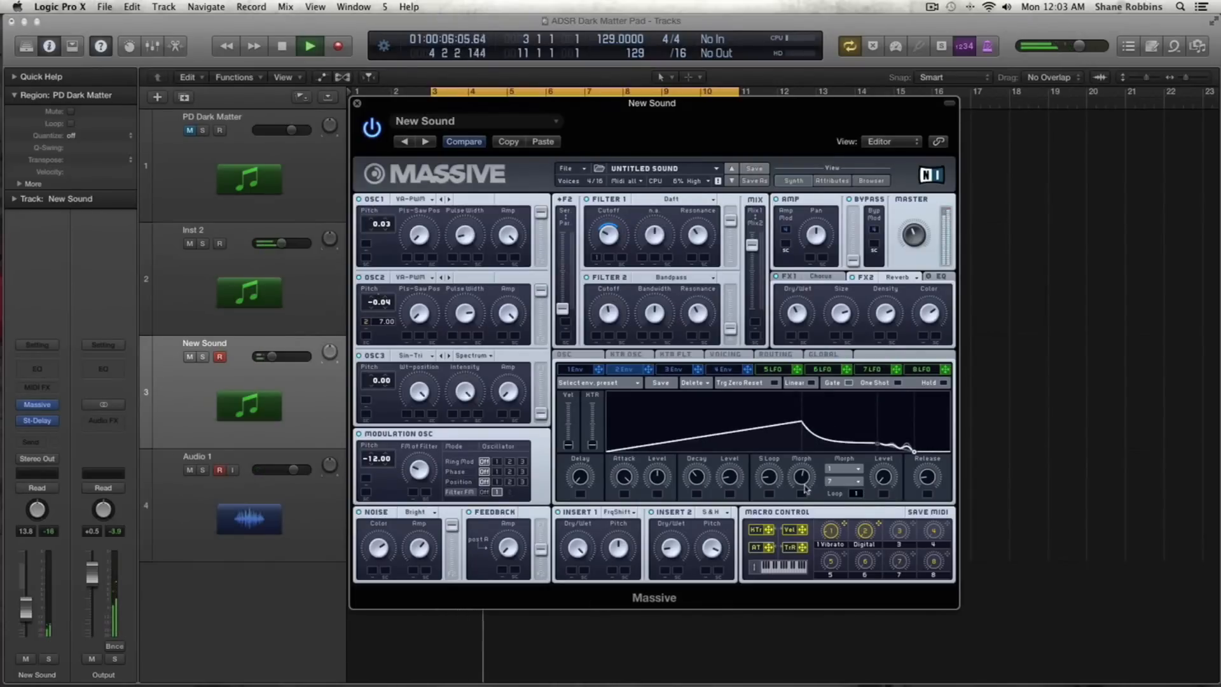
key(space)
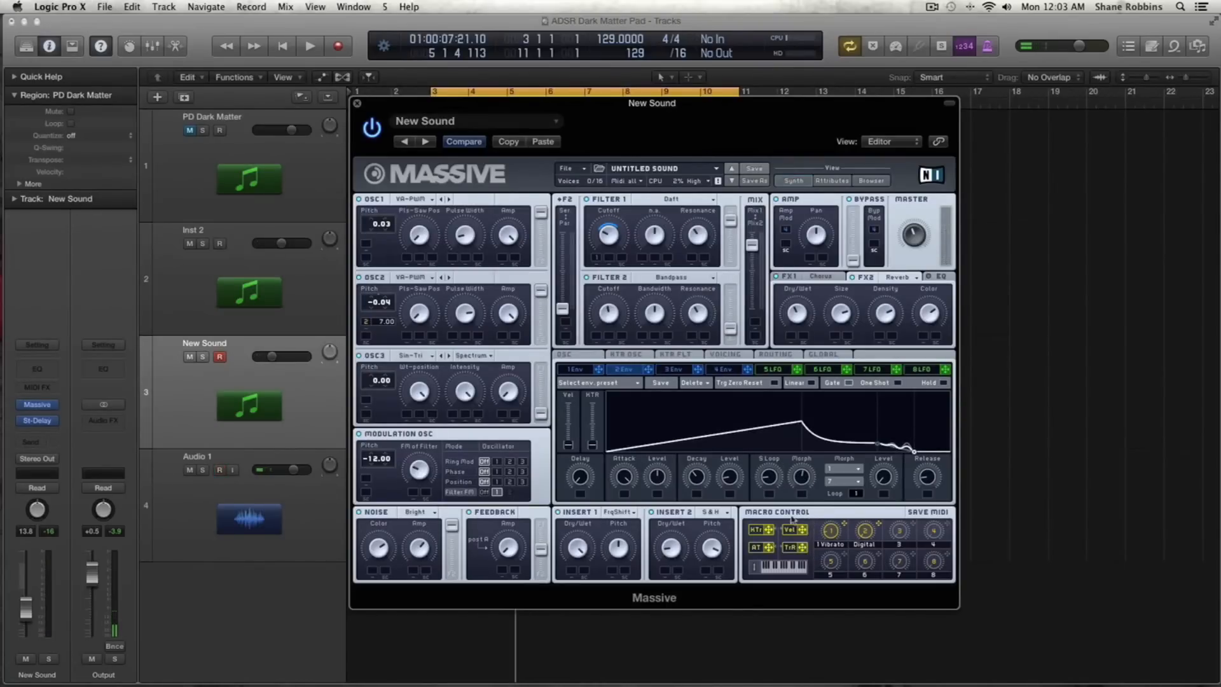
Step: Adjust envelope 2's sustain loop speed and lengthen its release while auditioning the pad
drag(779, 498, 781, 413)
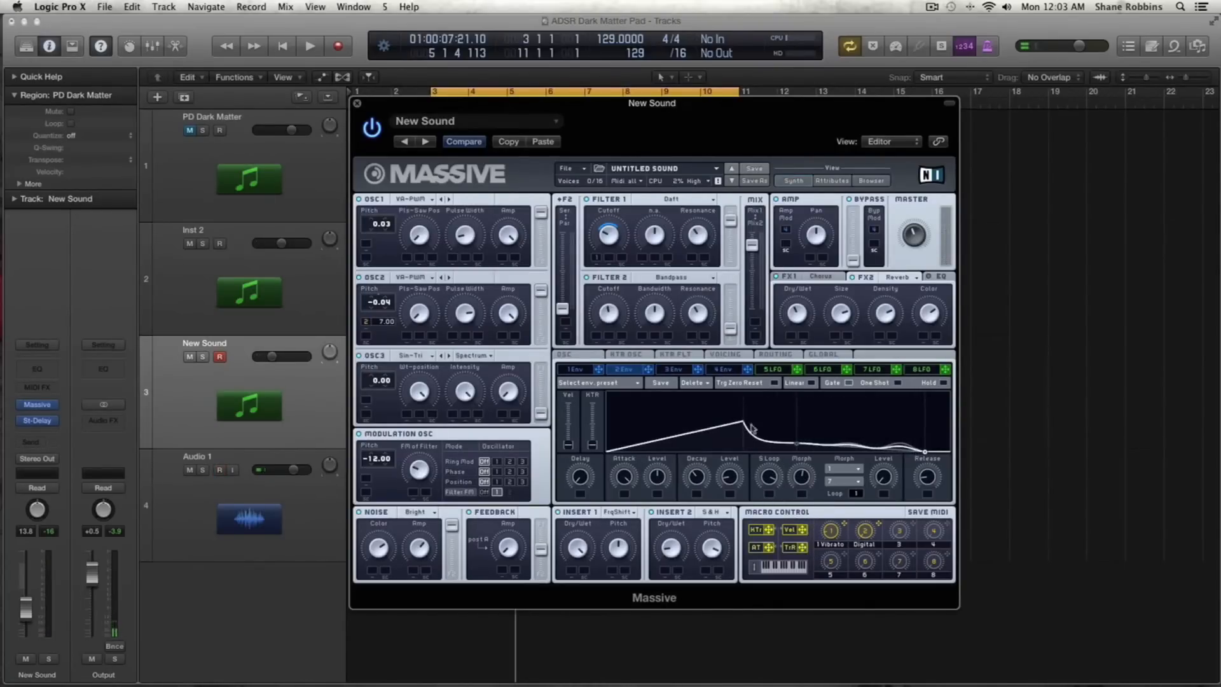
drag(768, 482, 771, 533)
key(space)
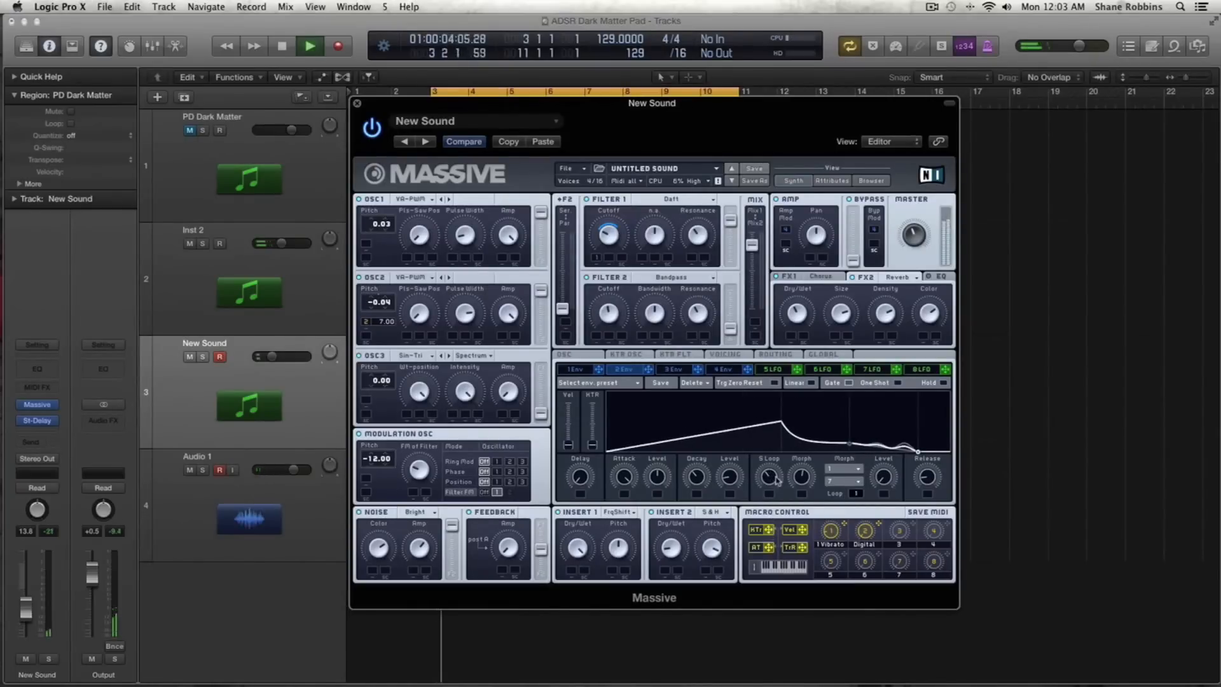
drag(929, 480, 922, 425)
key(space)
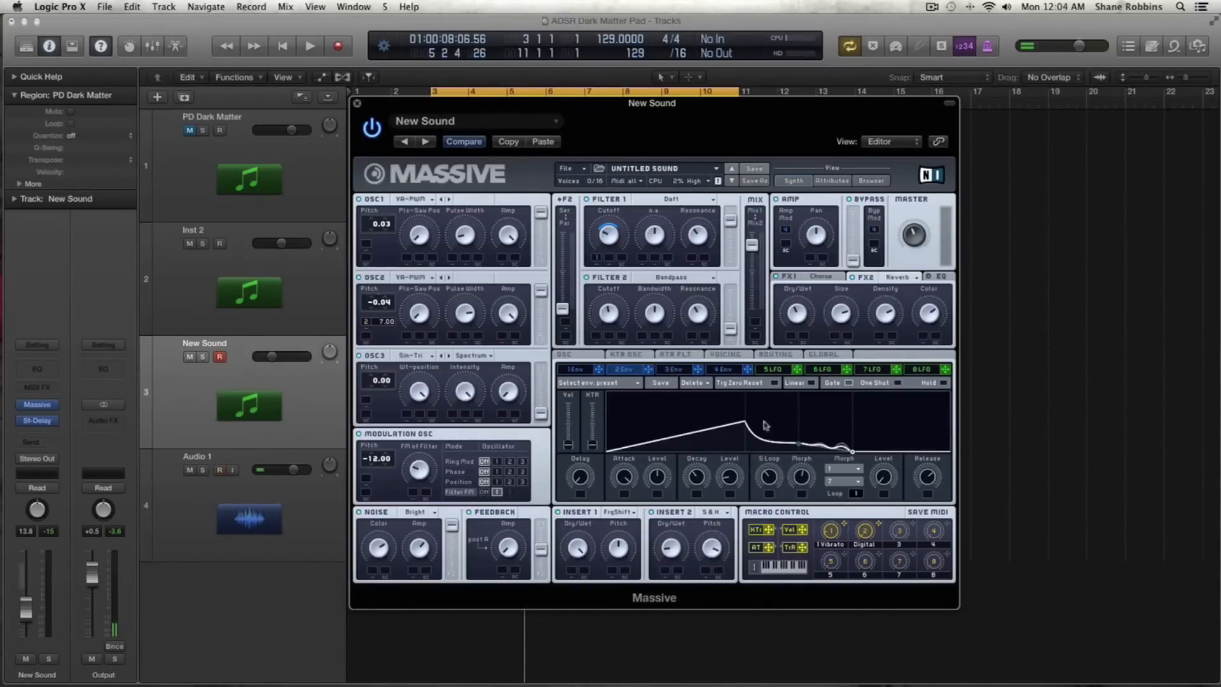
Step: Lengthen envelope 3's attack and release, raise its decay level to maximum and audition the pad
click(671, 372)
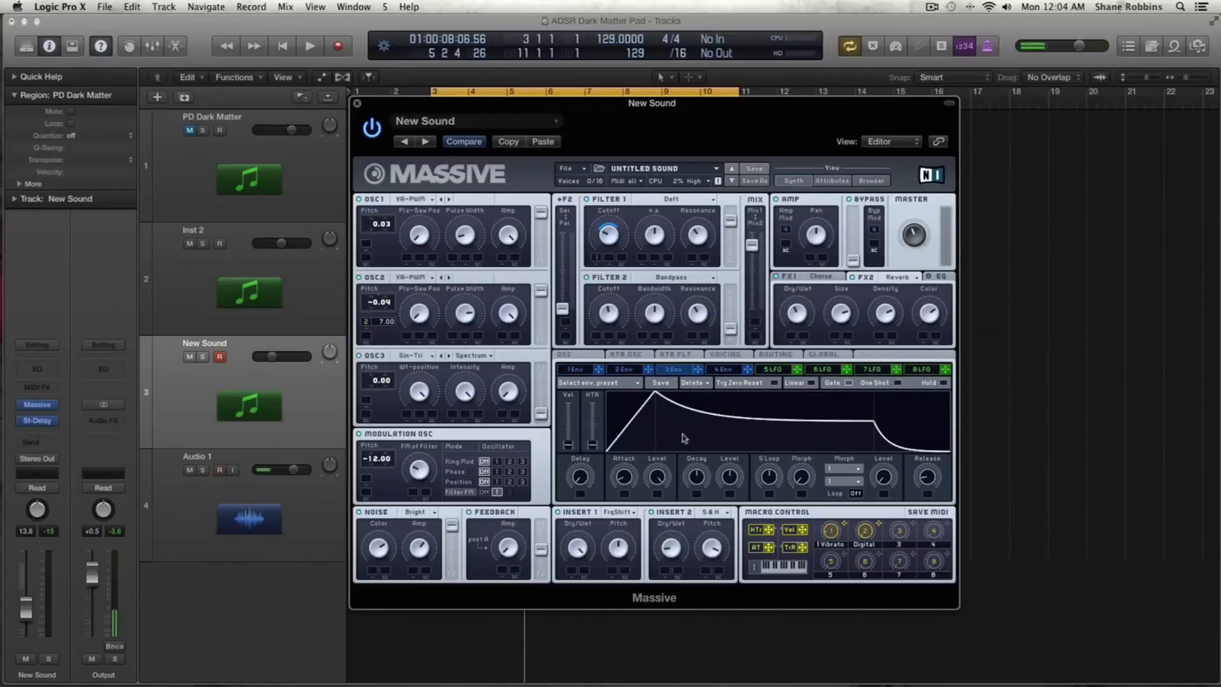
drag(624, 477, 633, 432)
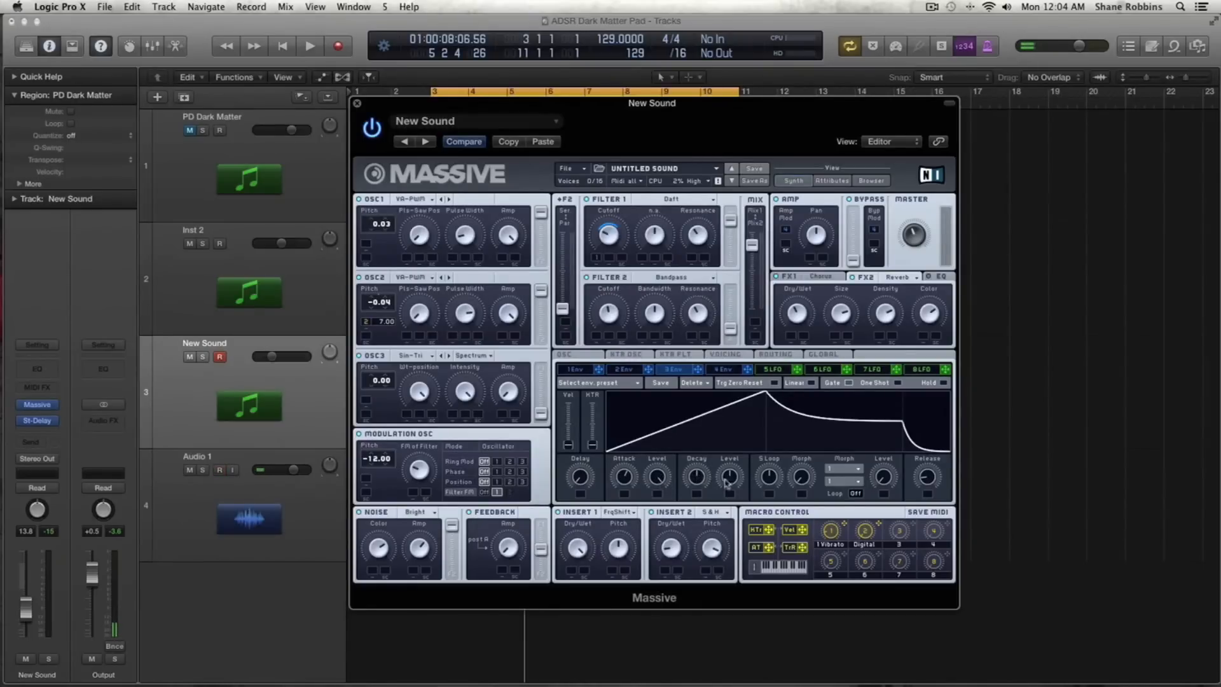
drag(733, 478, 741, 394)
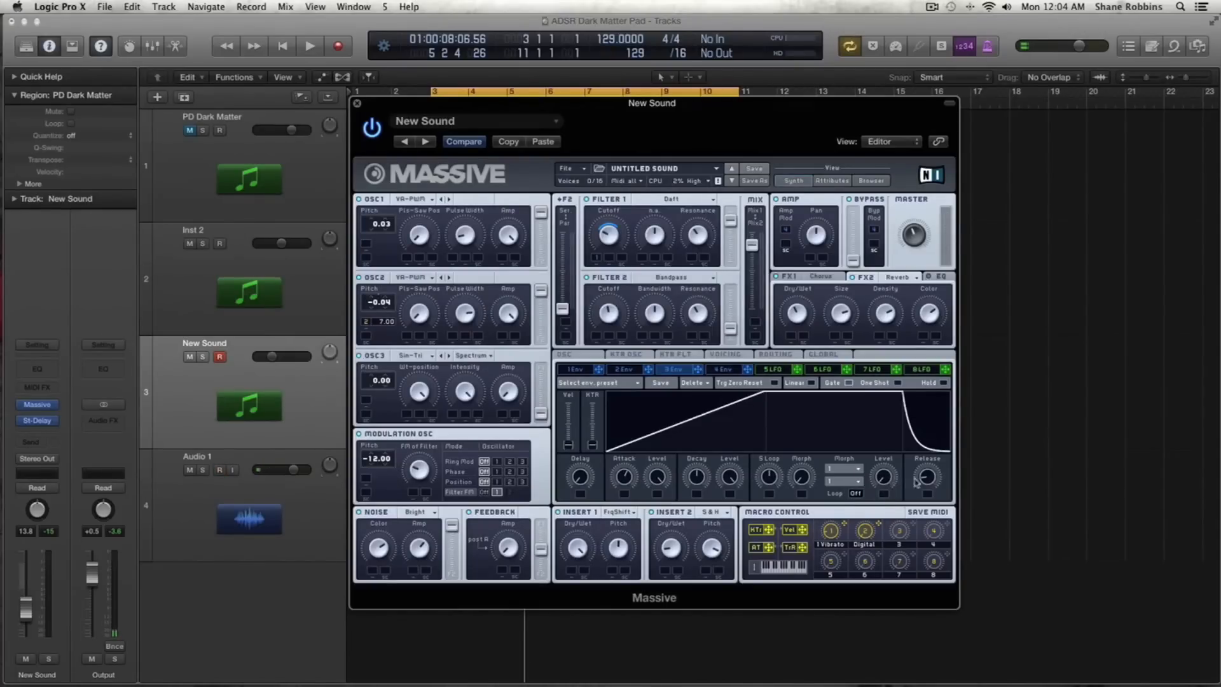
drag(927, 482, 927, 458)
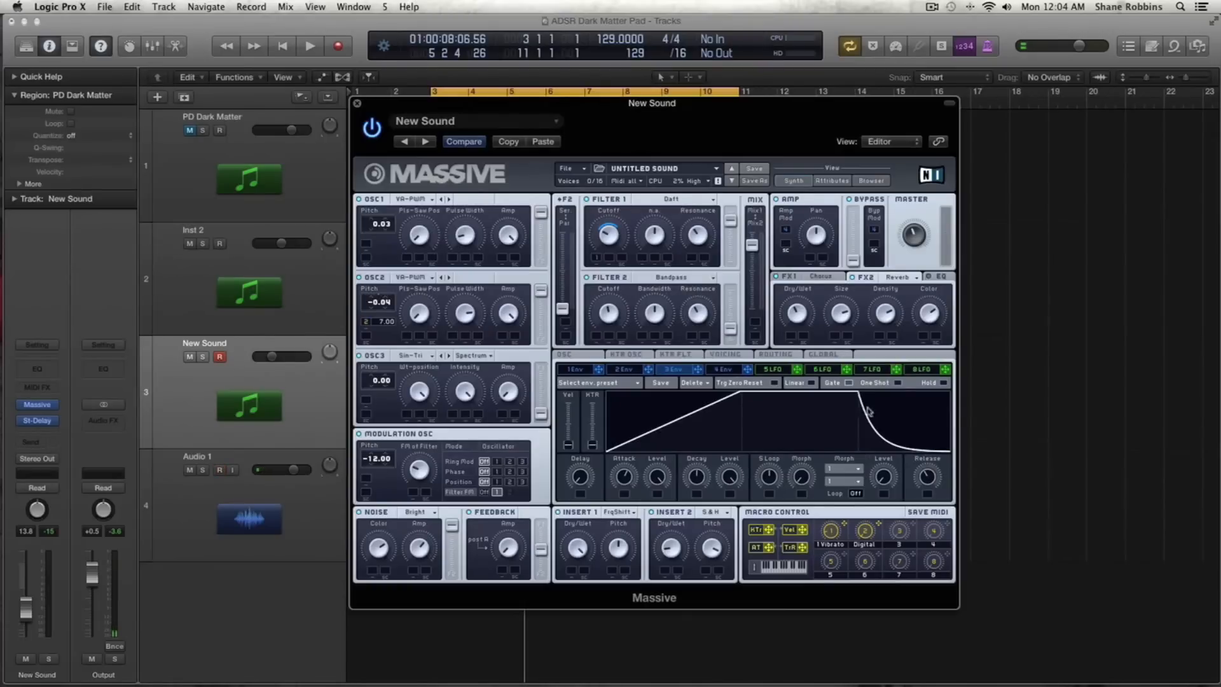
drag(929, 478, 888, 446)
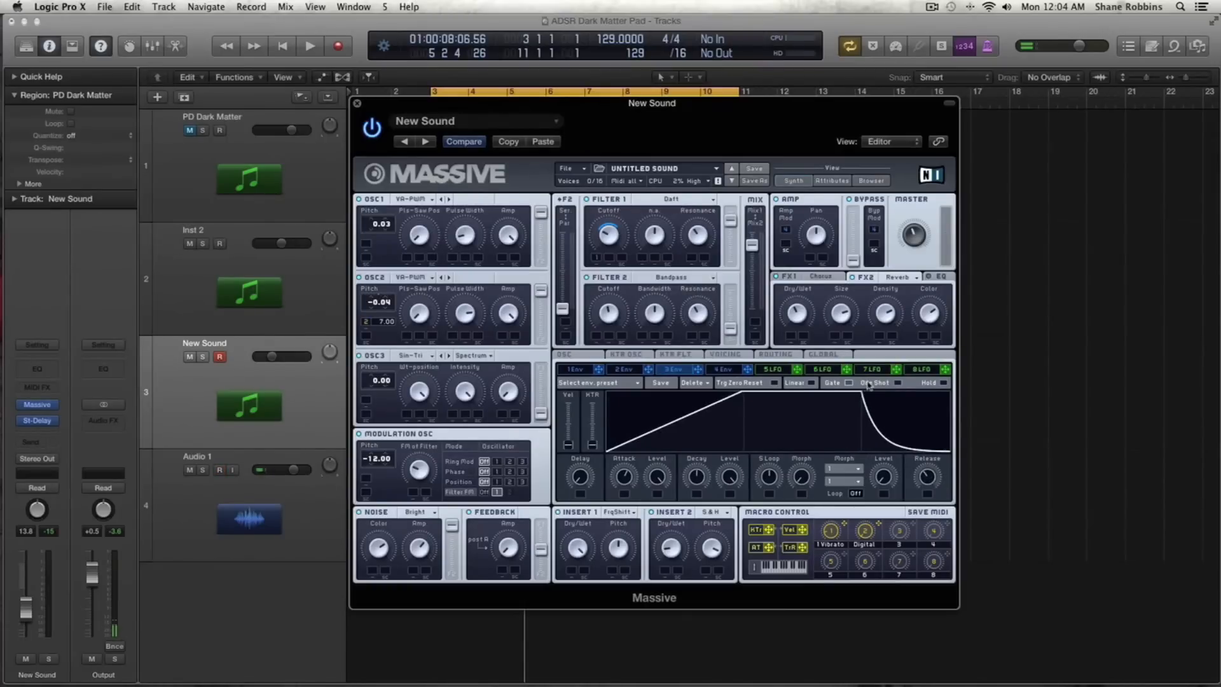
key(space)
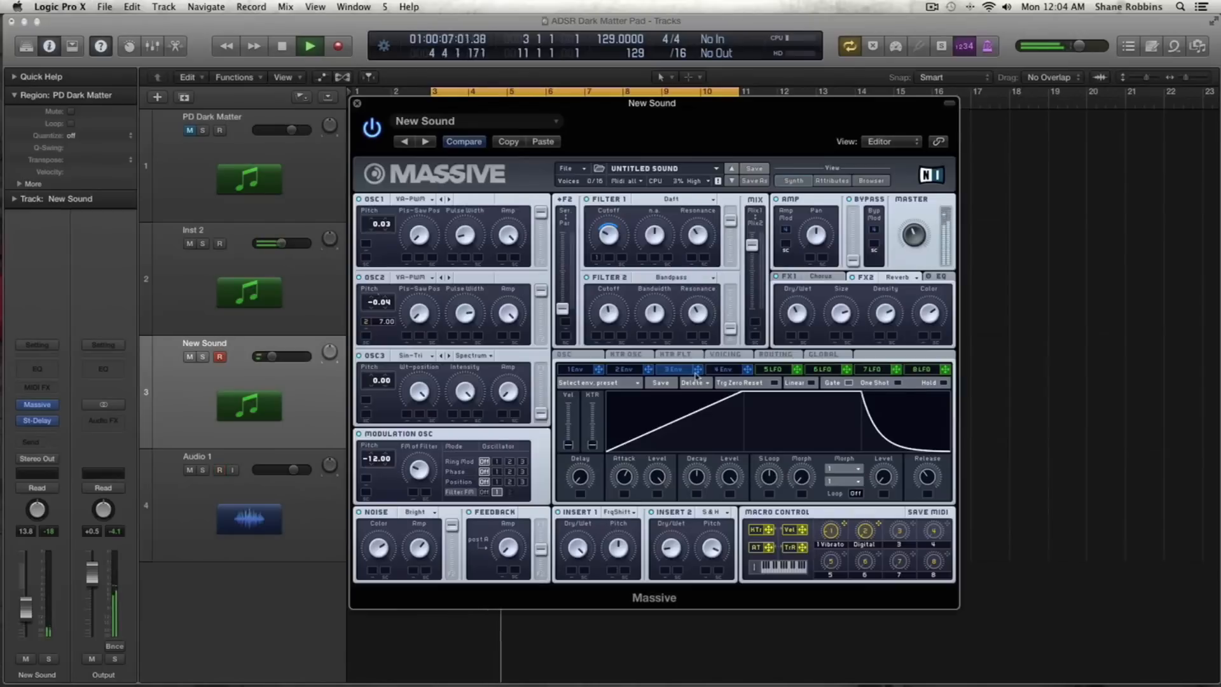
key(space)
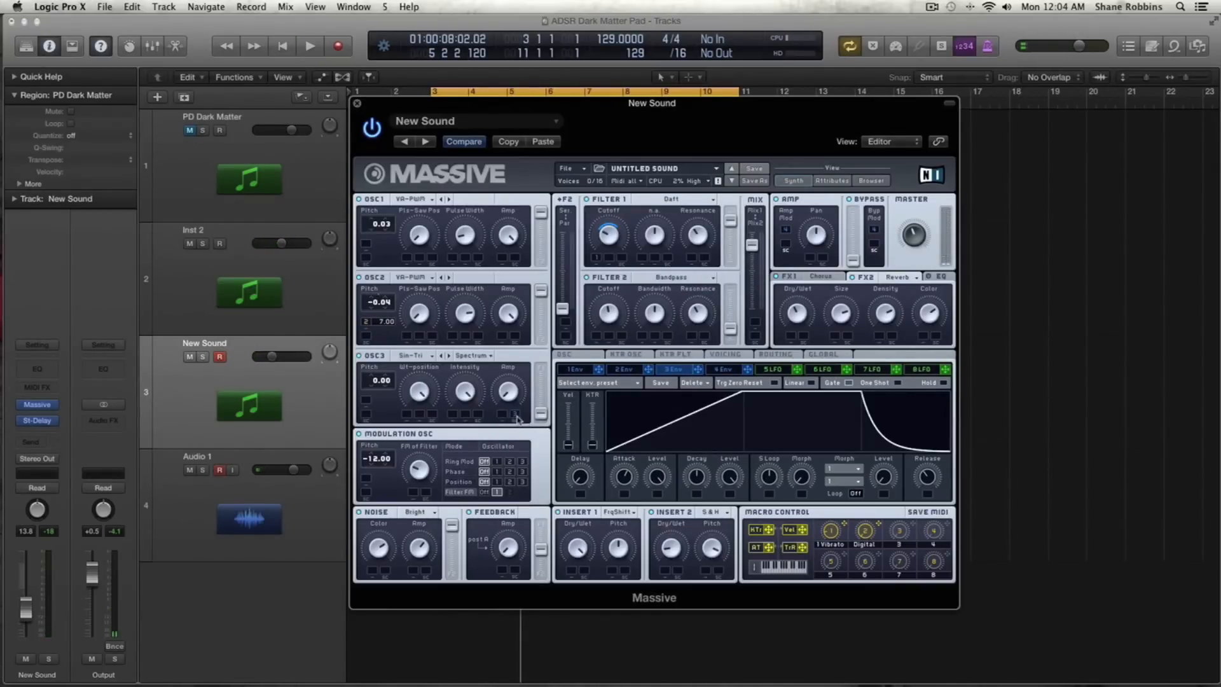
Step: Assign envelope 3 to oscillator 3's amp with a wide modulation range and play back the pad
drag(518, 418, 517, 417)
key(space)
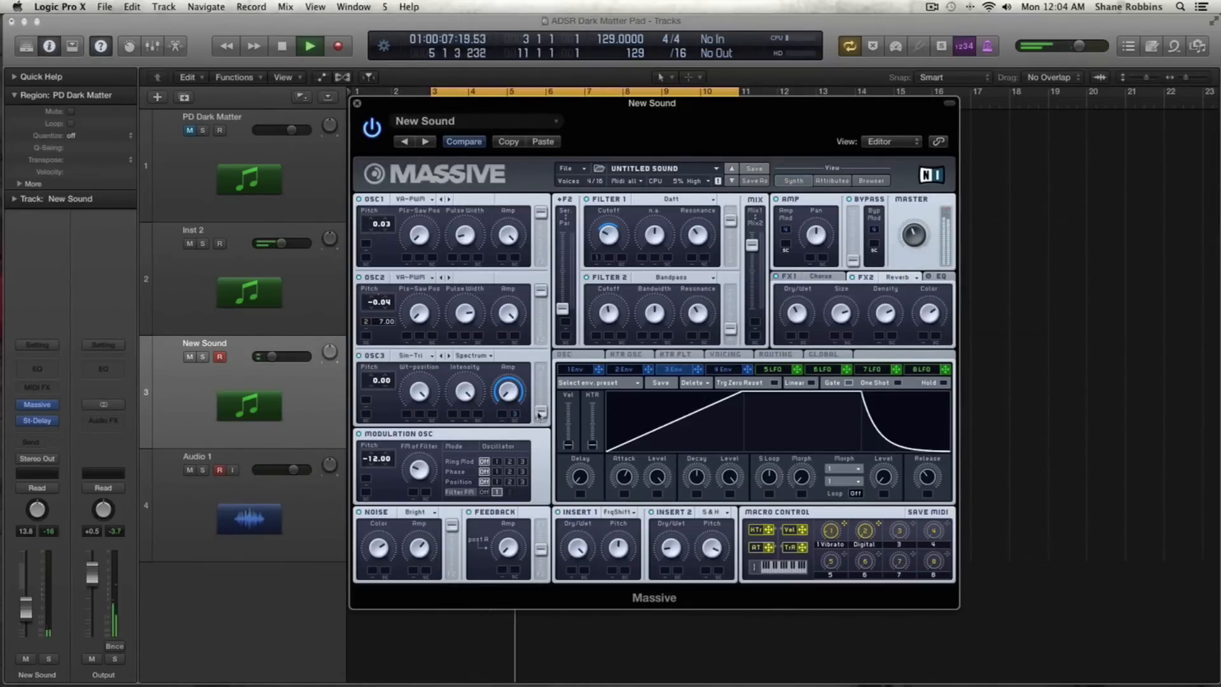
key(space)
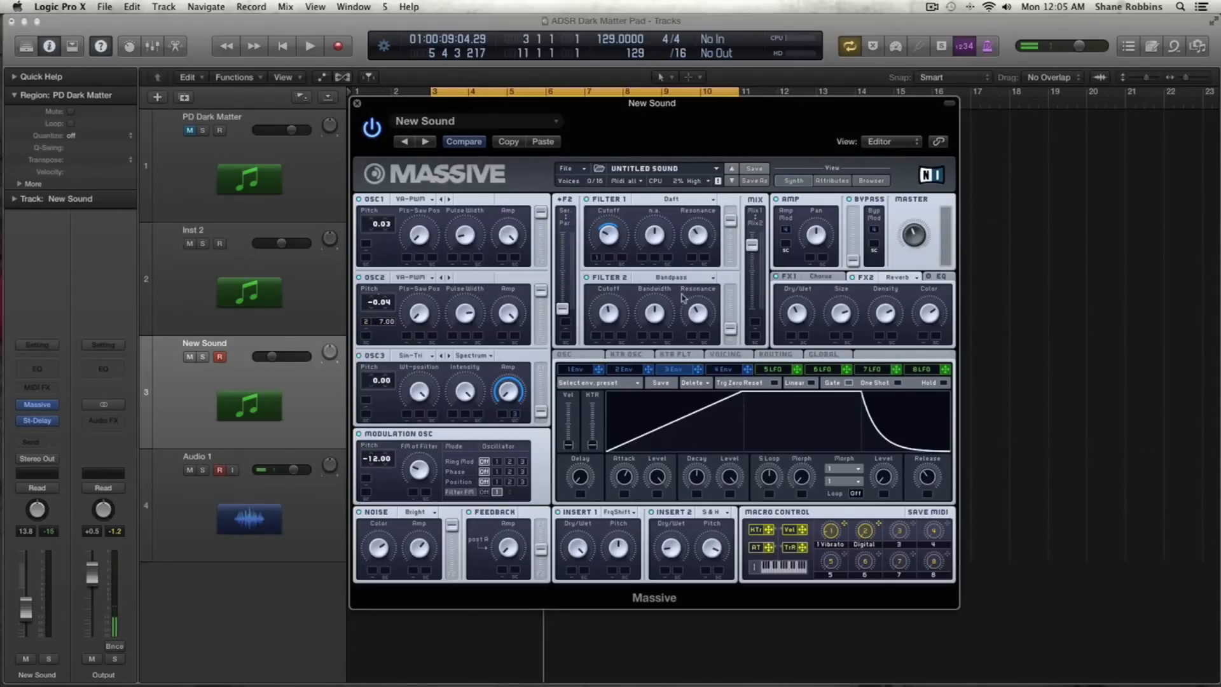
Step: Lengthen the attack and release of envelope 4 and audition the pad
click(576, 370)
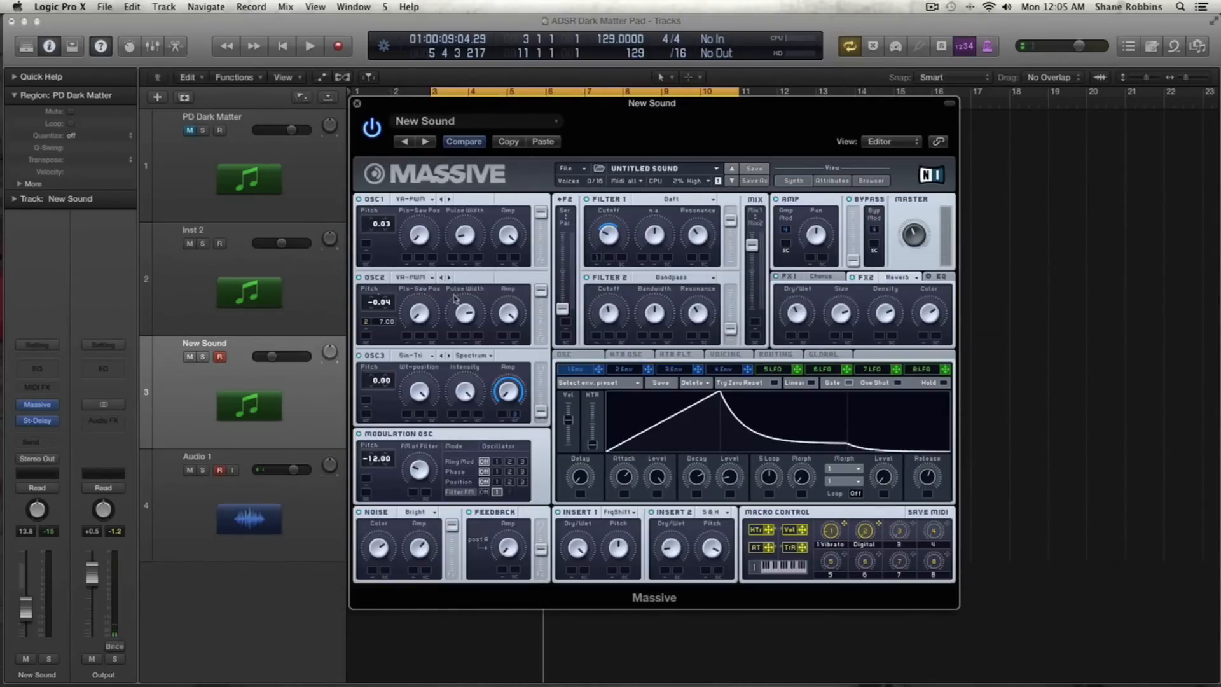
click(667, 371)
click(719, 370)
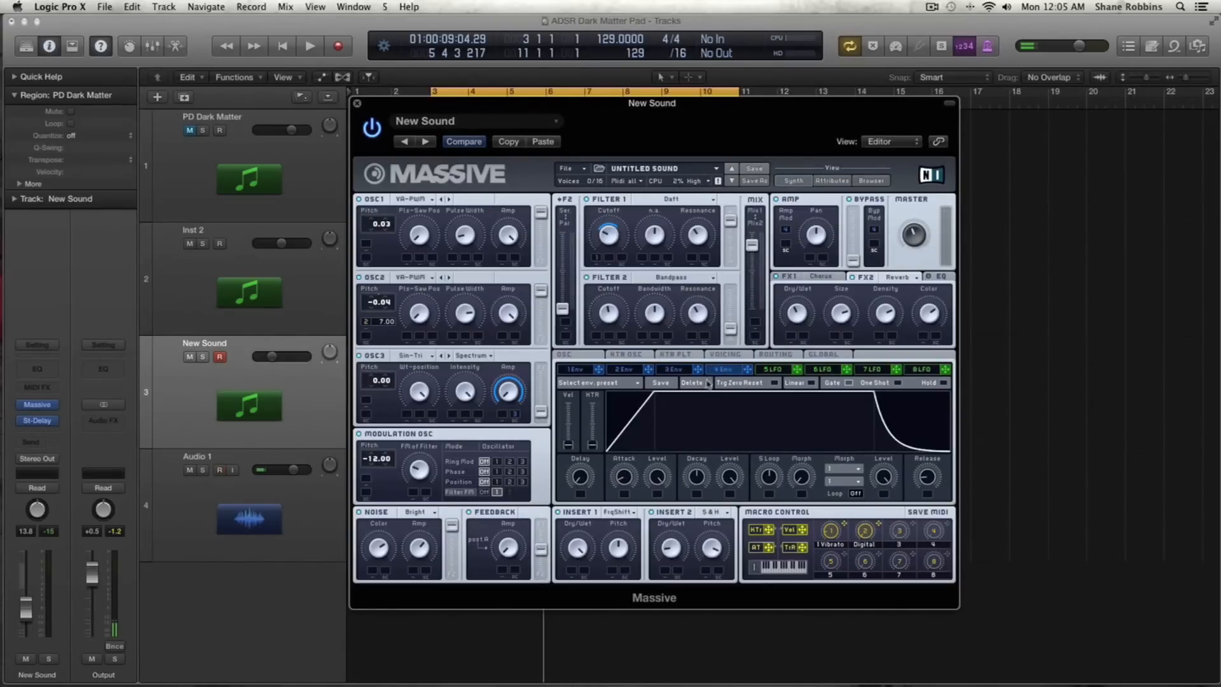
drag(628, 477, 630, 434)
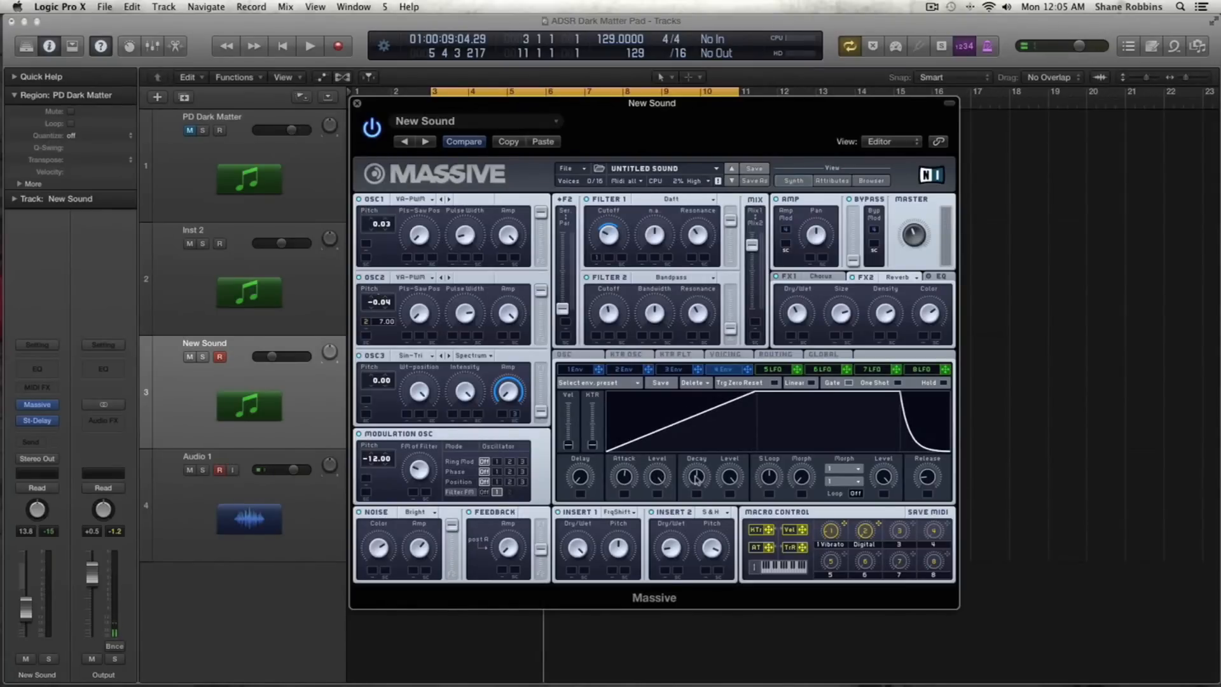
key(space)
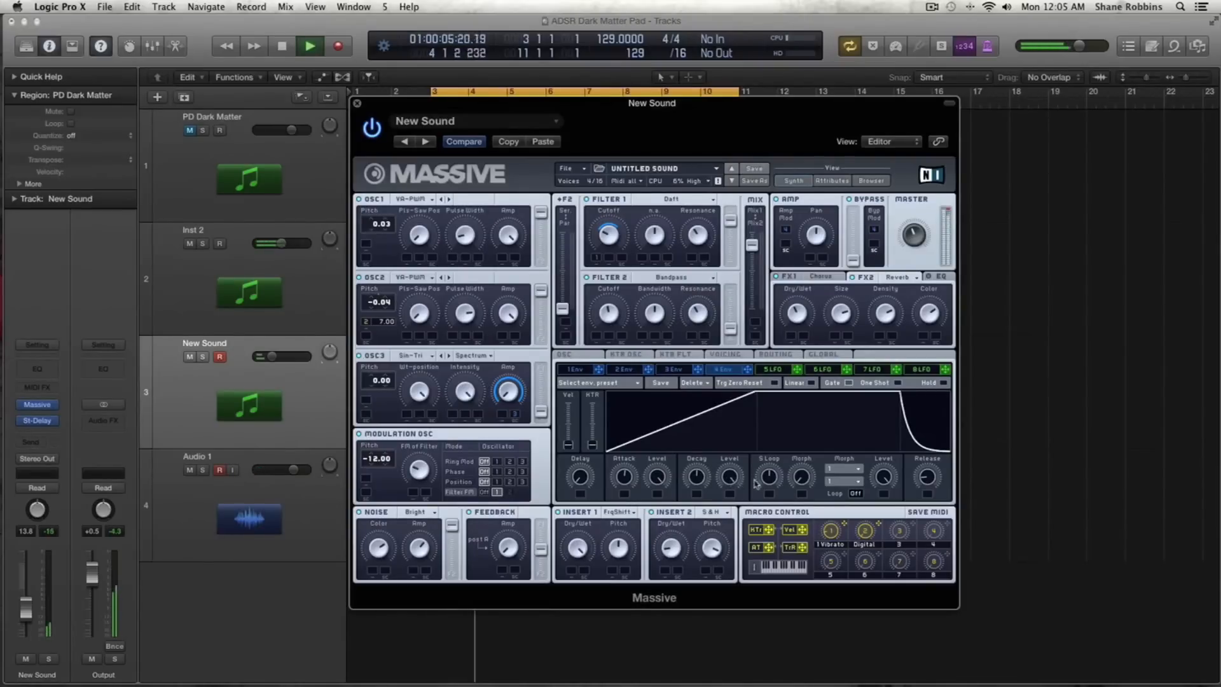
drag(928, 478, 936, 478)
key(space)
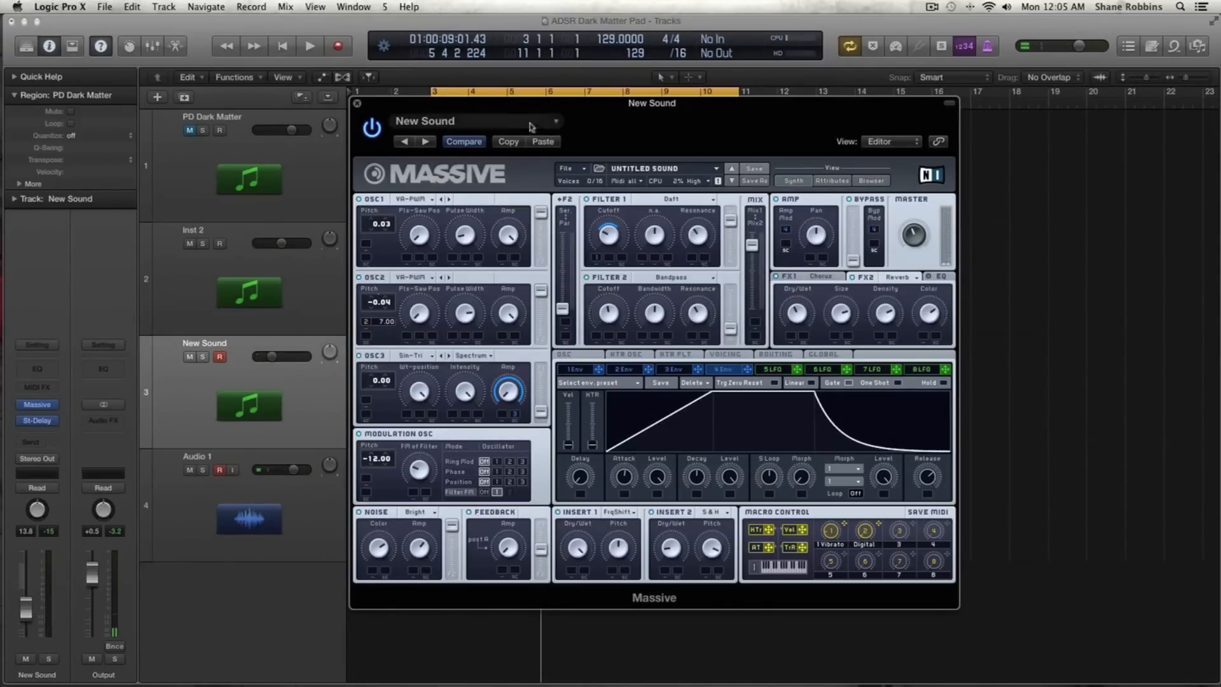
Step: Move the Massive window aside to uncover the track regions and play the arrangement
drag(502, 109, 500, 407)
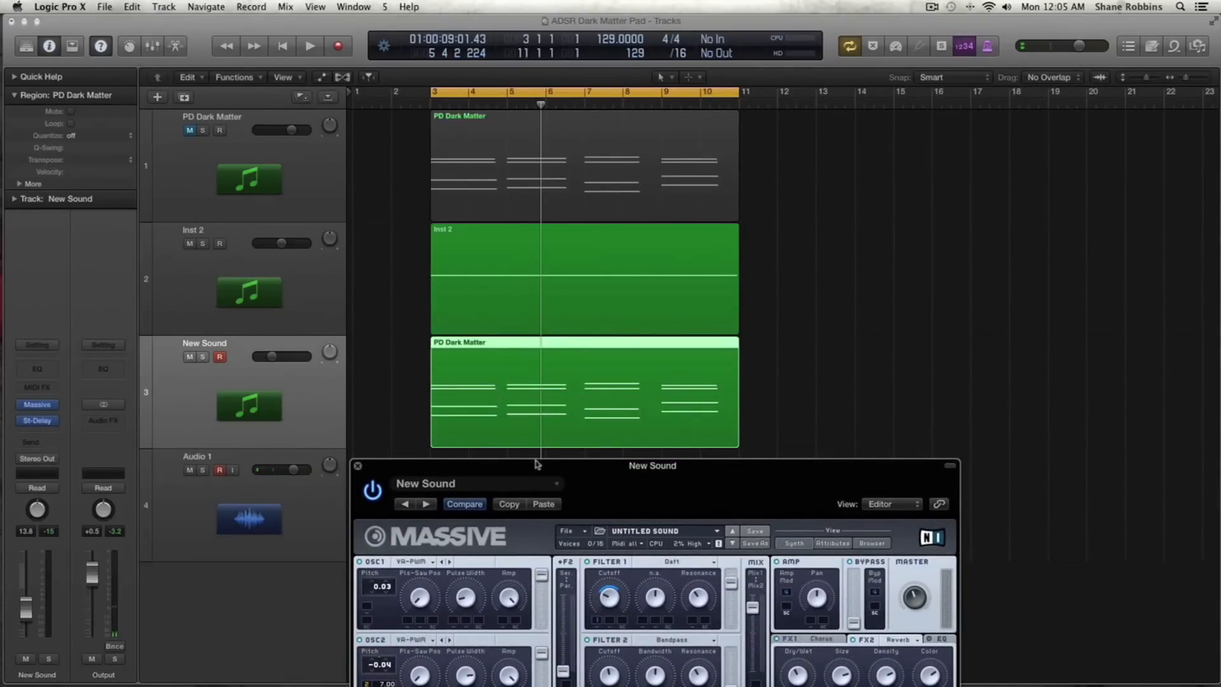
drag(539, 465, 771, 149)
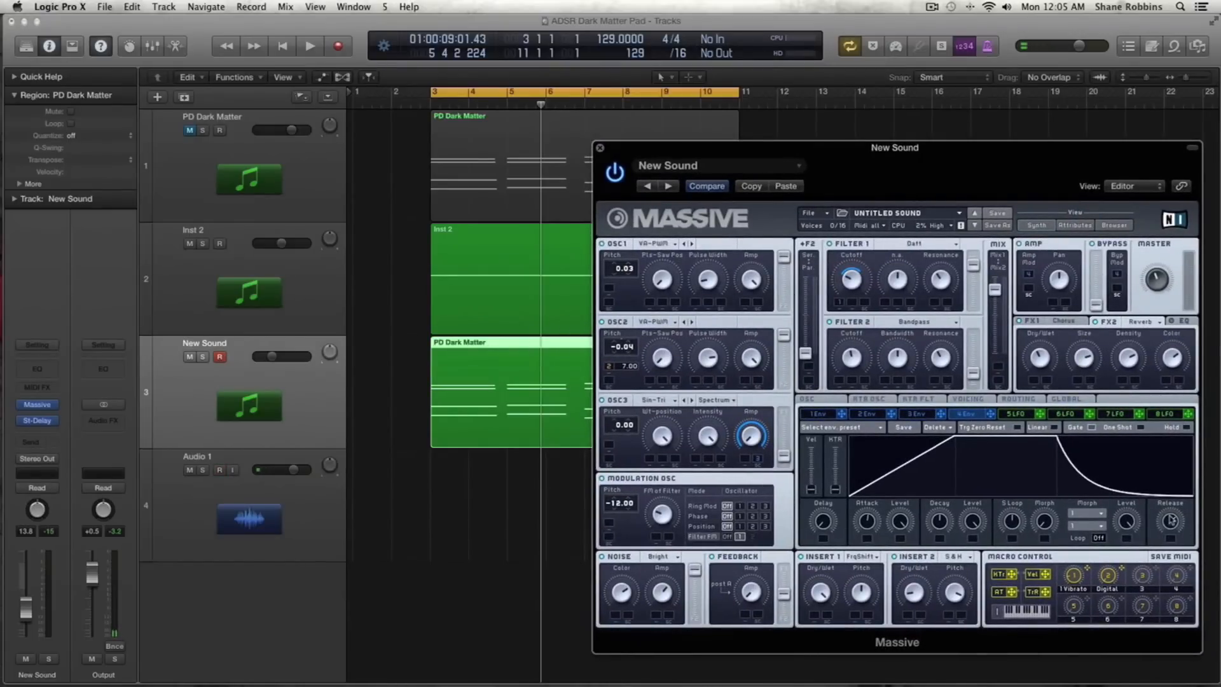
key(space)
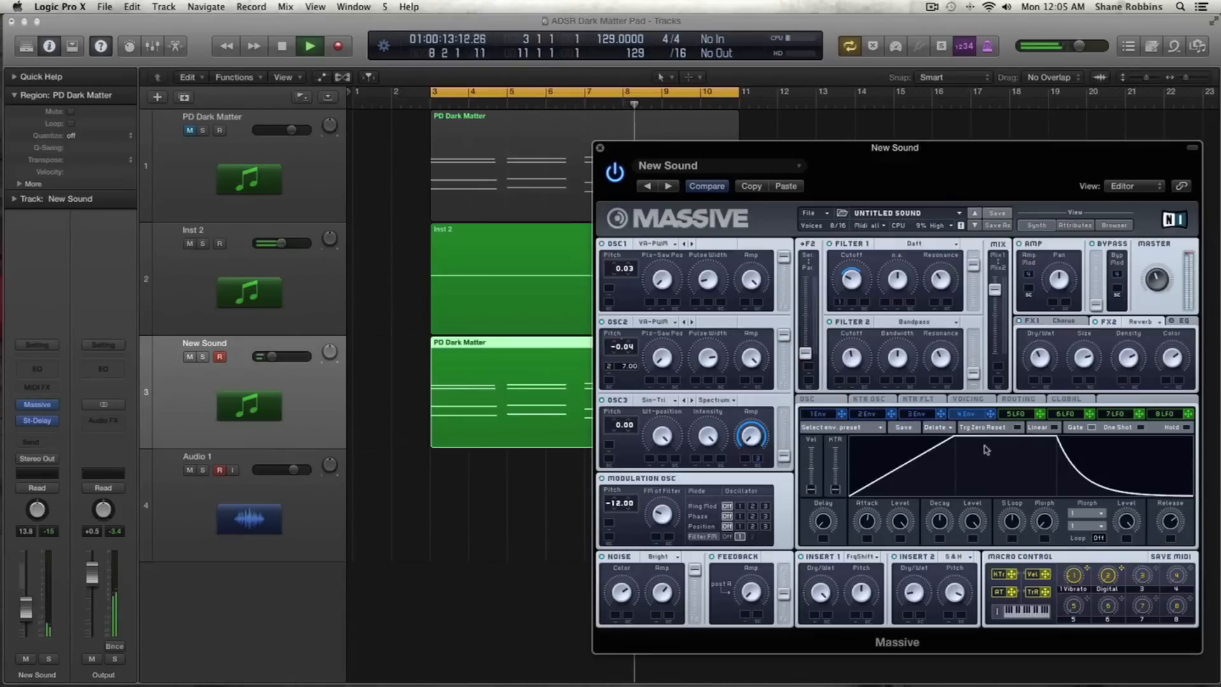
Step: Compare envelopes 2 through 4, raise envelope 4's velocity amount slightly and audition the pad
key(space)
click(865, 414)
click(916, 414)
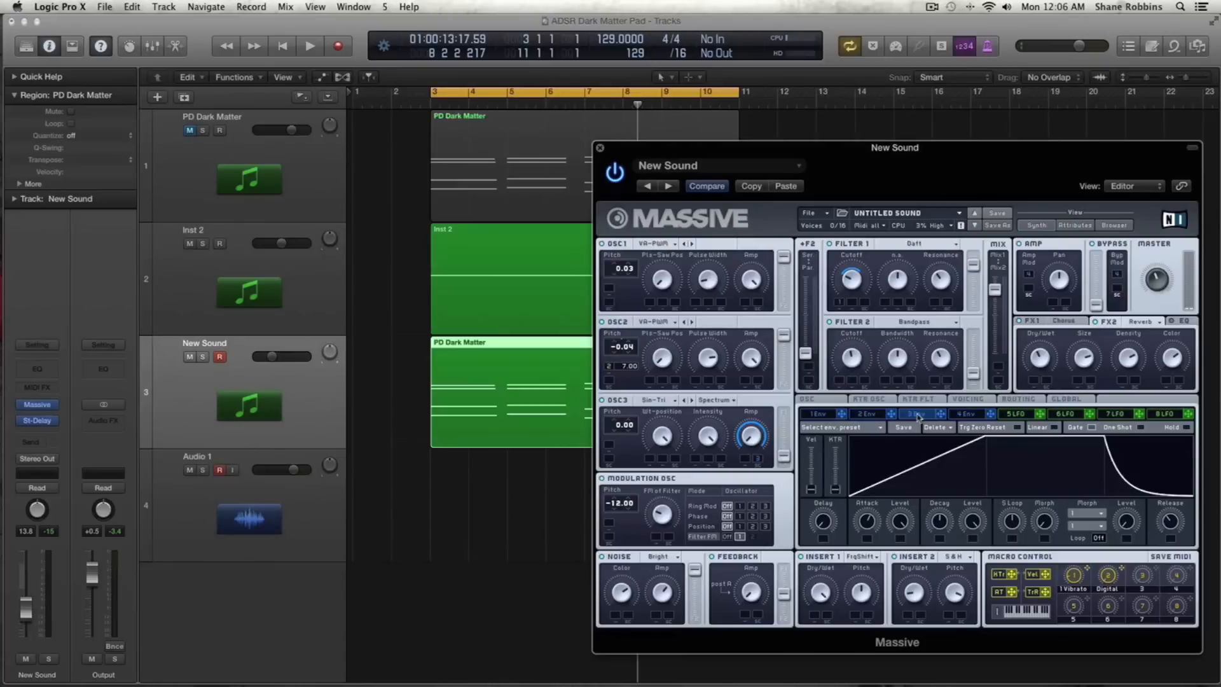
click(966, 414)
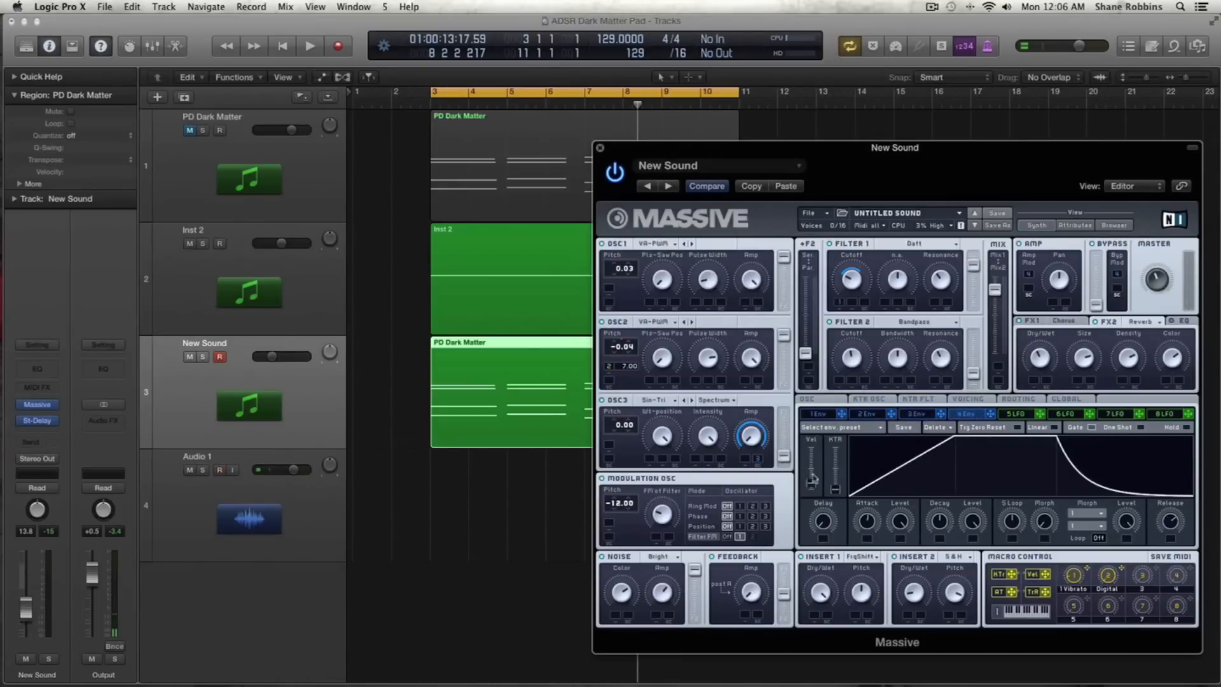
key(space)
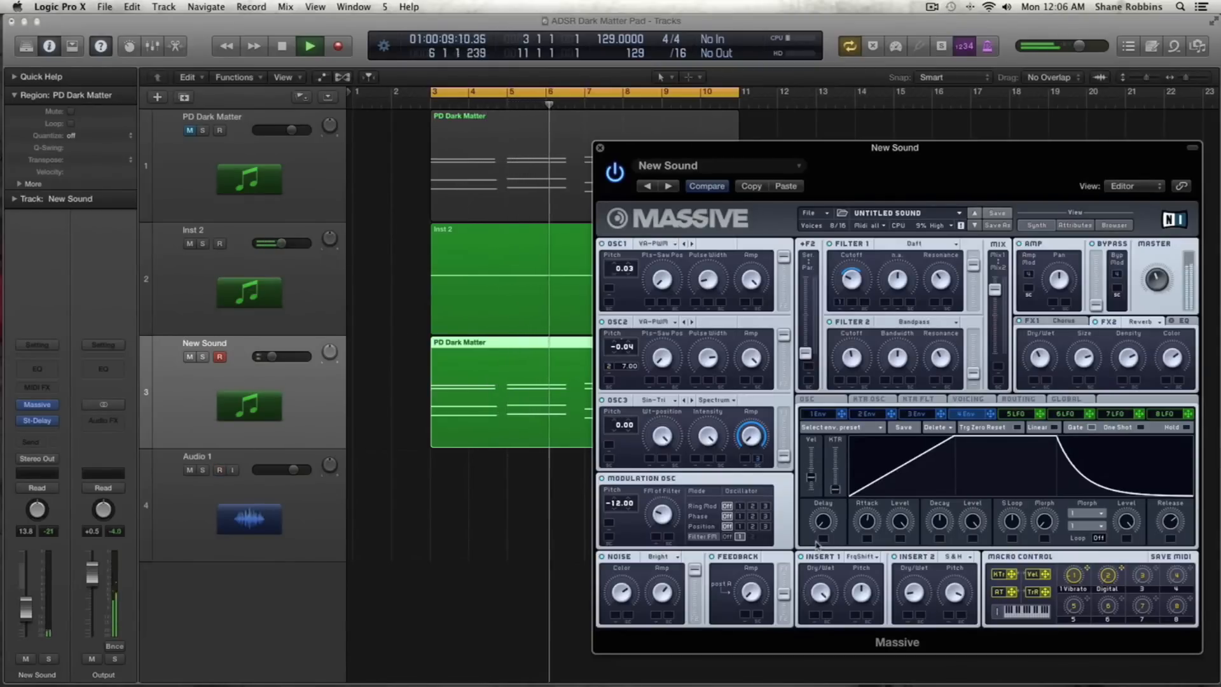
key(space)
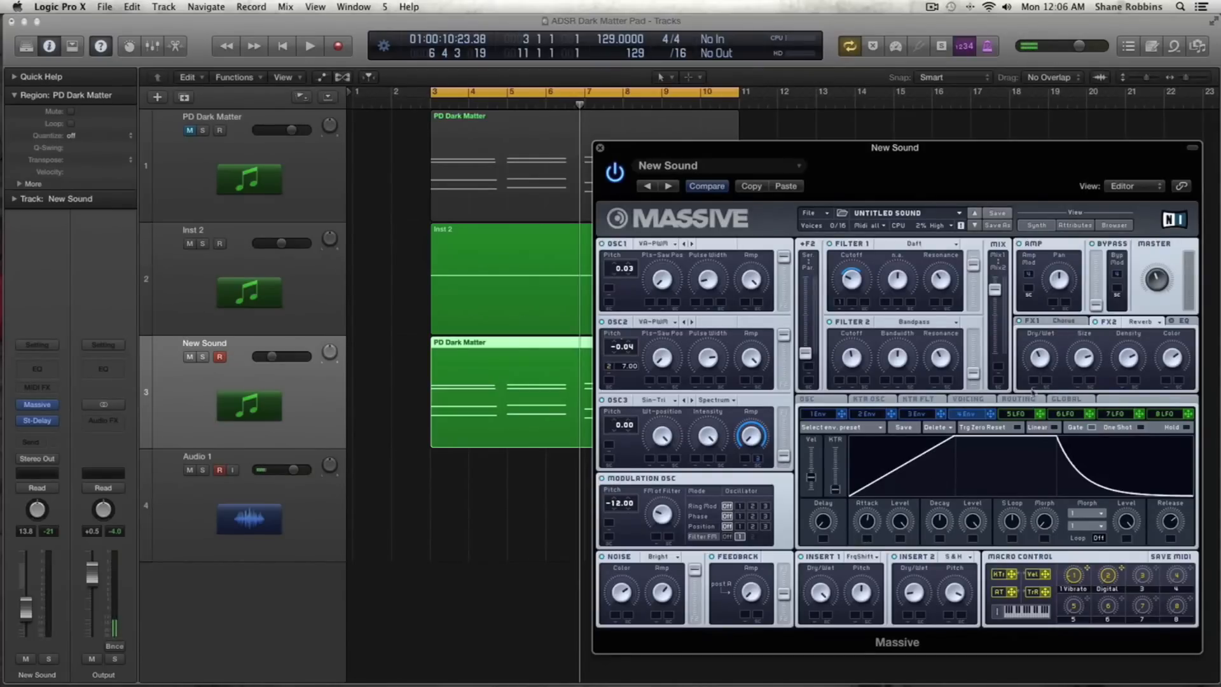
Step: Modulate LFO 5's rate with envelope 2 and set its two curves to Random Steps 1 and Vibrato Wave 2 dual
click(1016, 415)
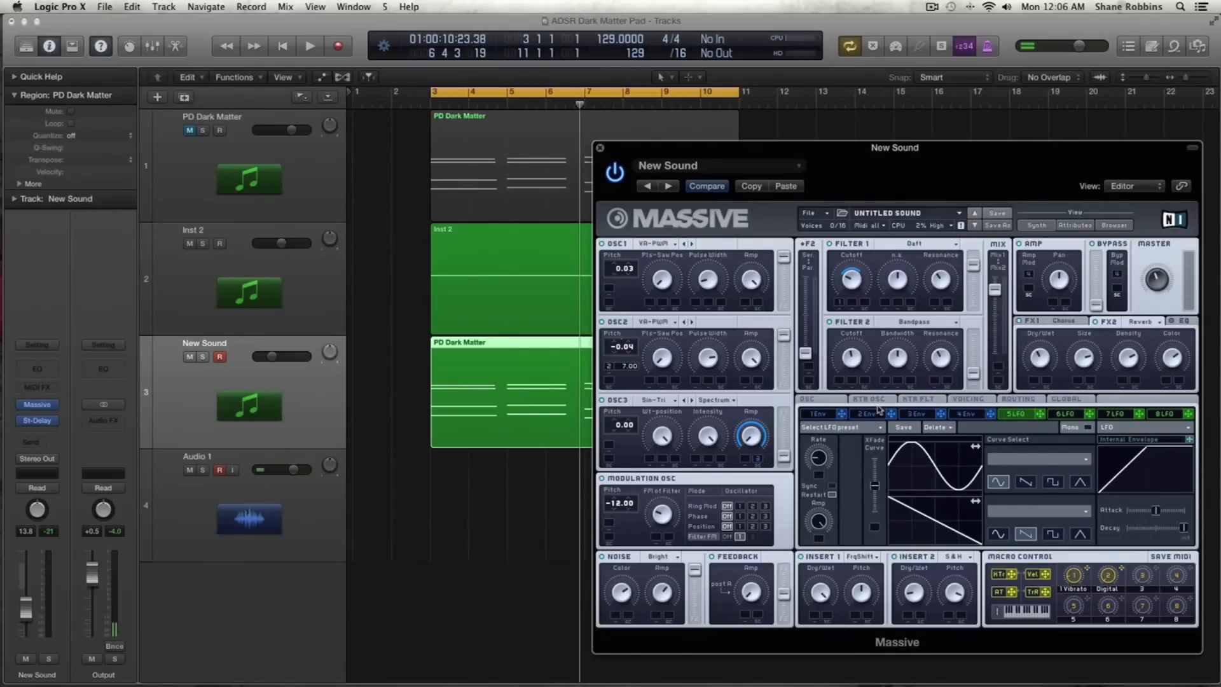
drag(891, 414, 818, 474)
click(1017, 465)
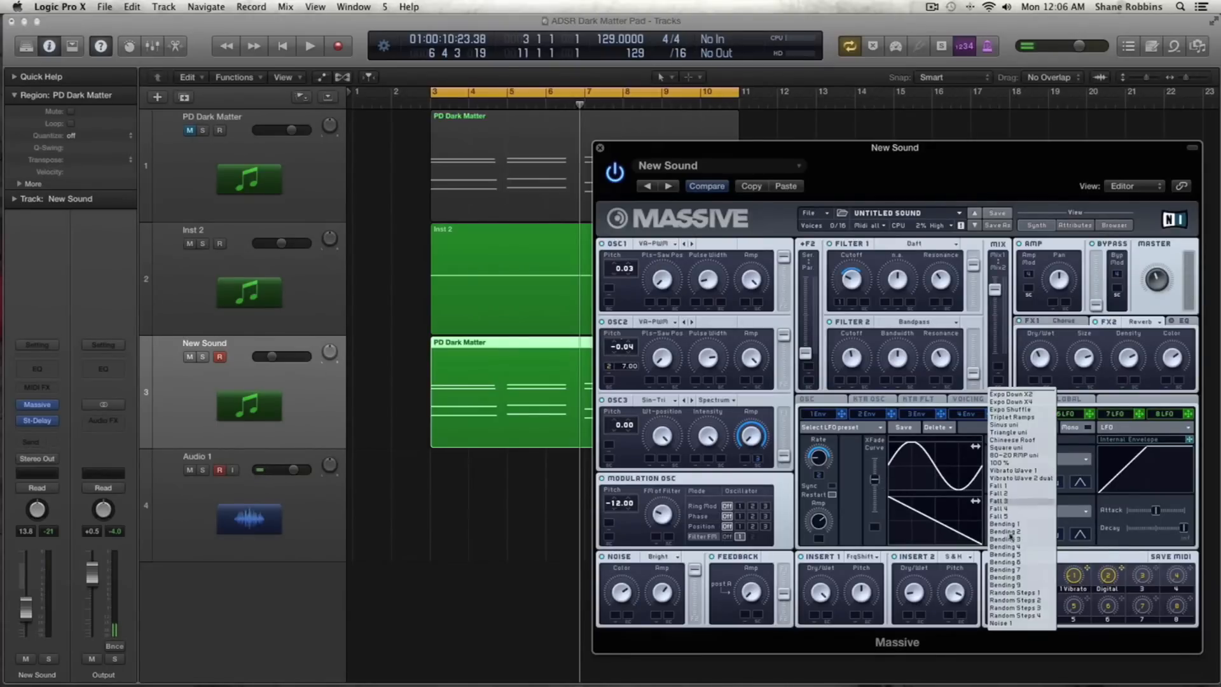
click(1020, 594)
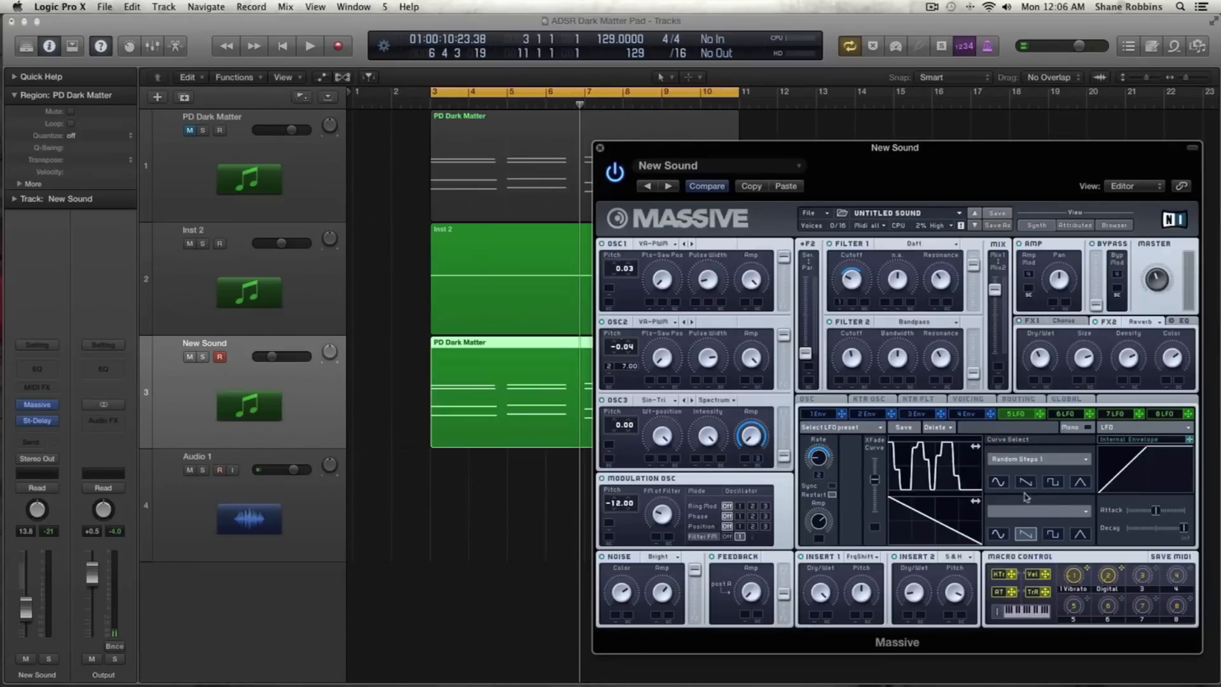
click(1032, 515)
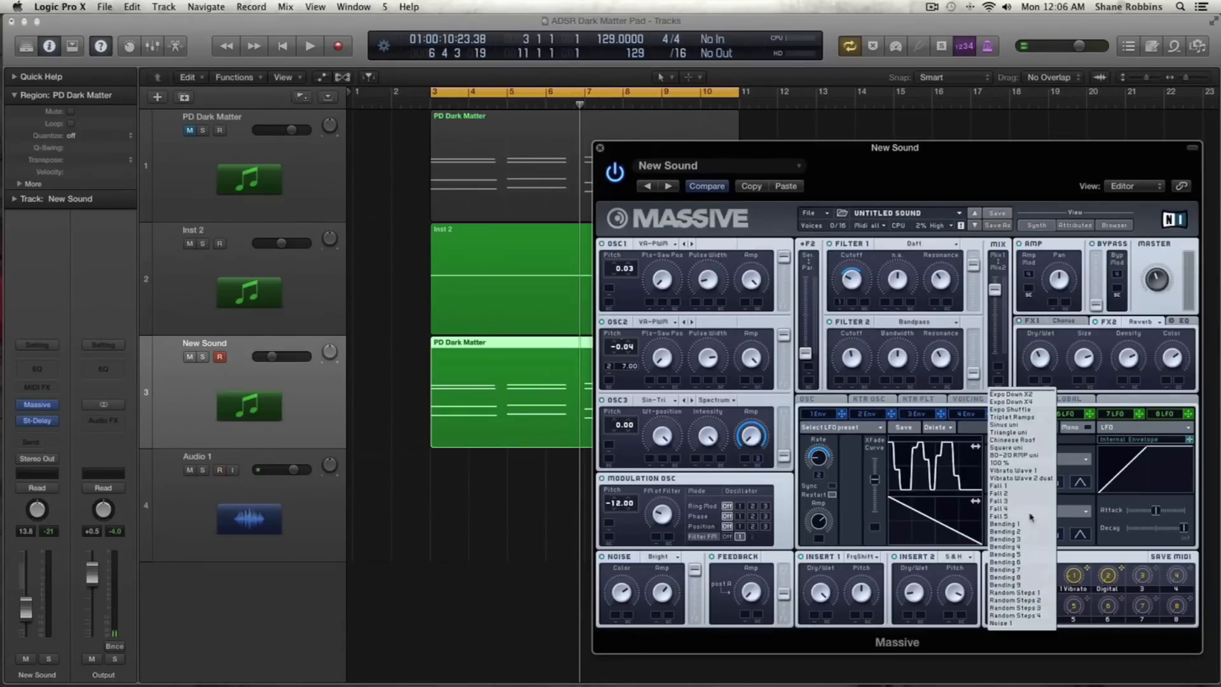
click(1024, 479)
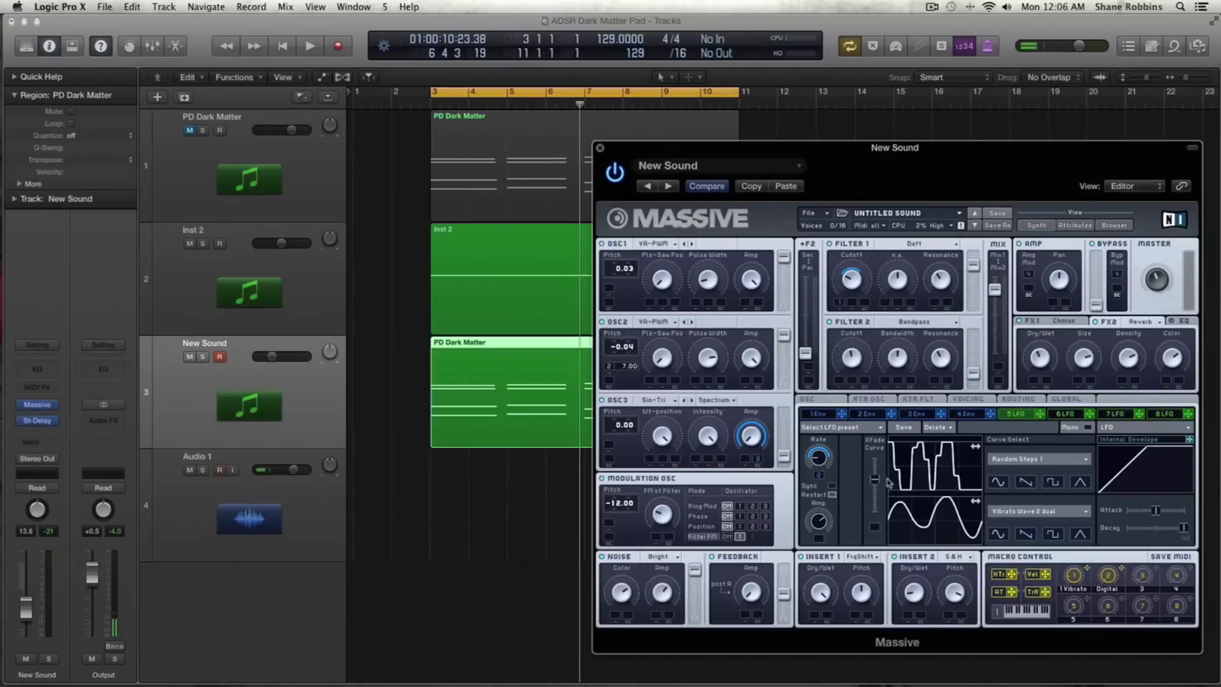
Step: Shorten LFO 5's internal envelope decay to mid-range and add modulation to its amp, auditioning the pad
key(space)
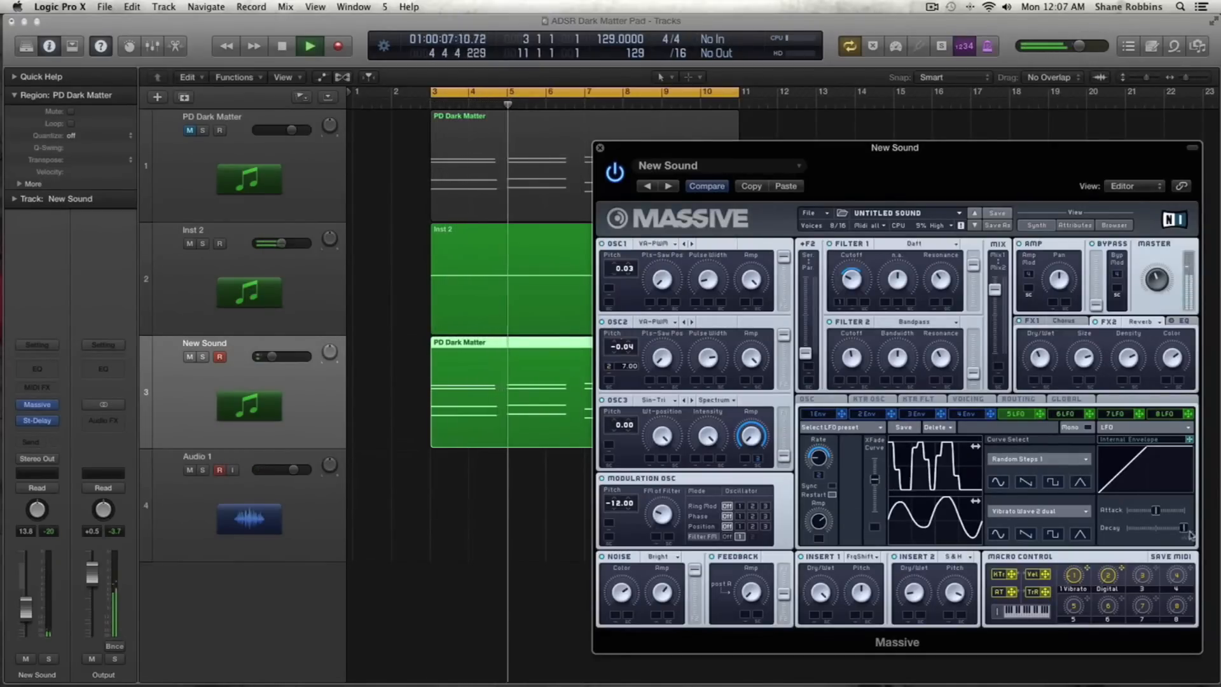
drag(1183, 528, 1155, 533)
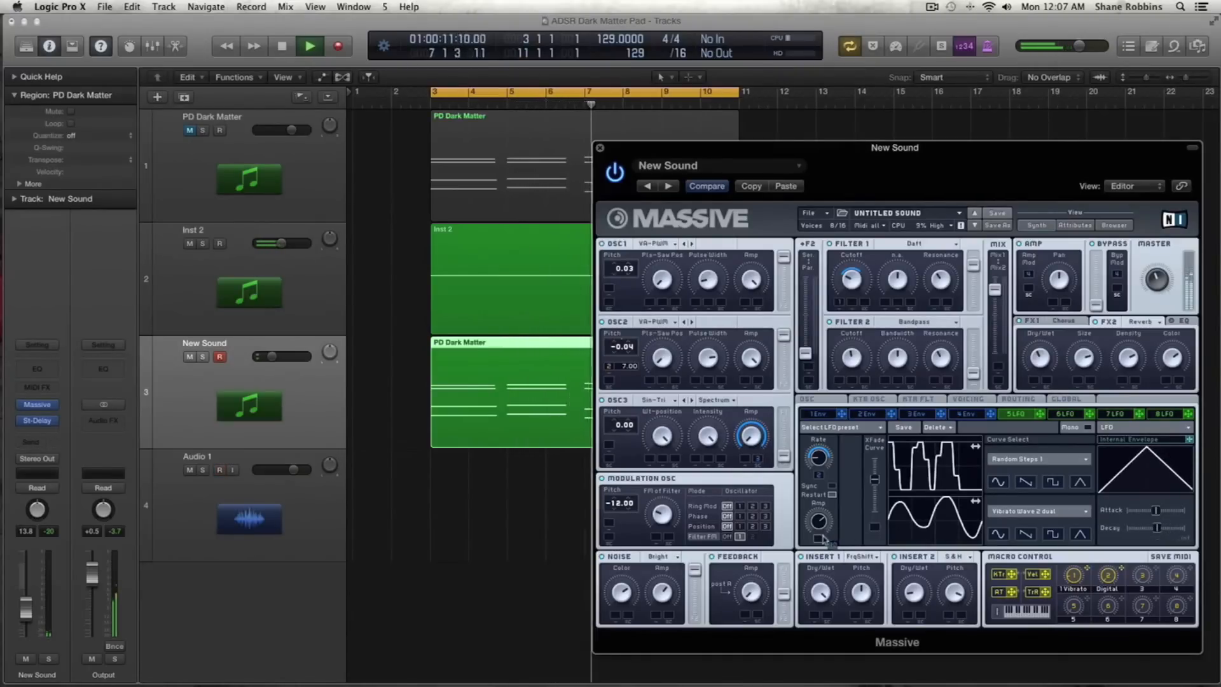
key(space)
mouse_move(1149, 530)
mouse_down()
mouse_move(1180, 532)
mouse_move(1160, 534)
mouse_up()
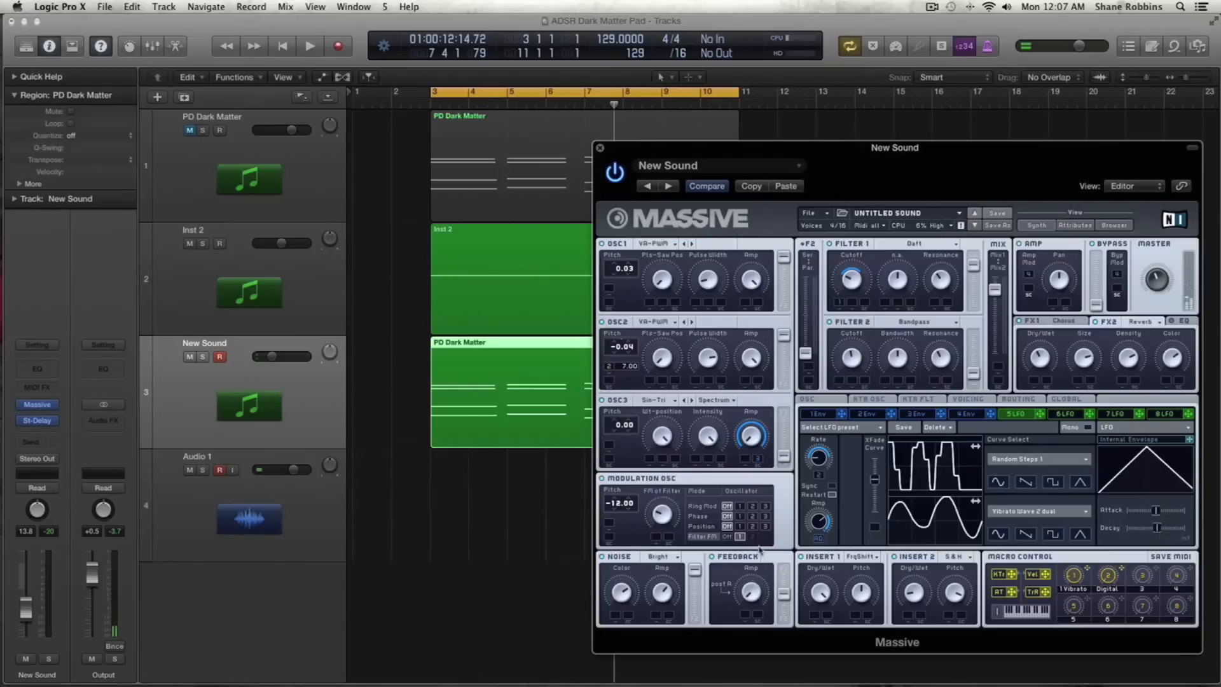
key(space)
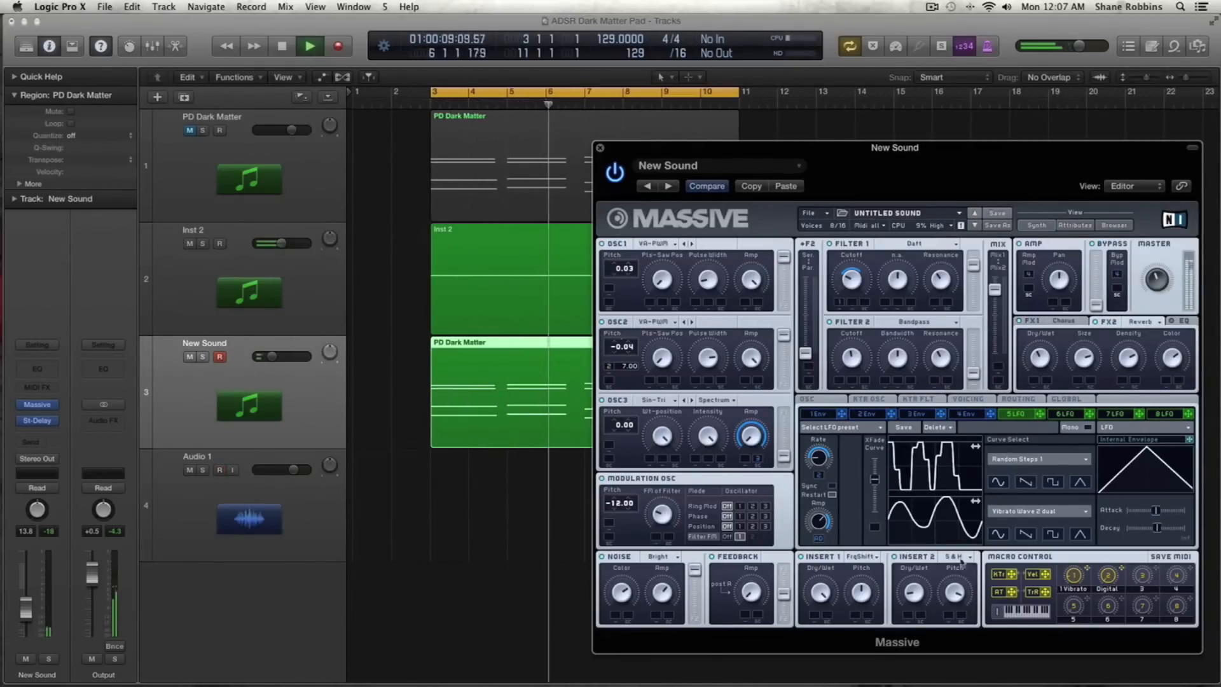
key(space)
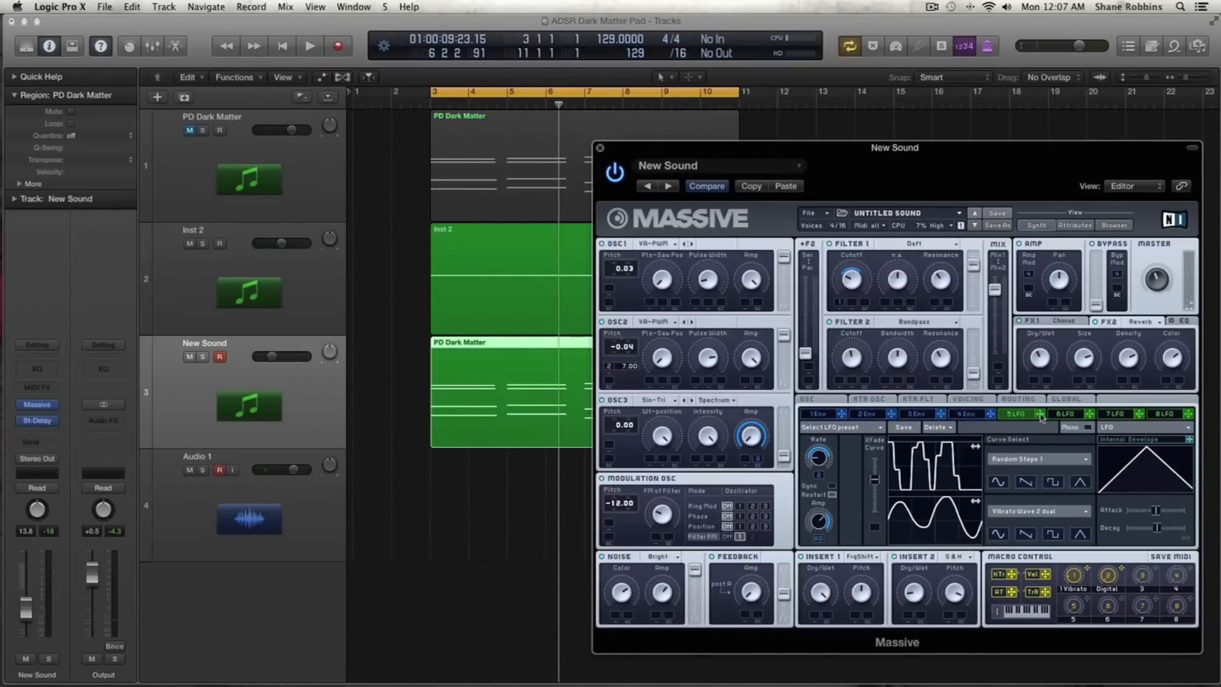
Step: Modulate oscillator 3's pitch by -12.00 with LFO 5 and raise the New Sound track volume to -4.8 dB during playback
drag(907, 417, 626, 461)
key(space)
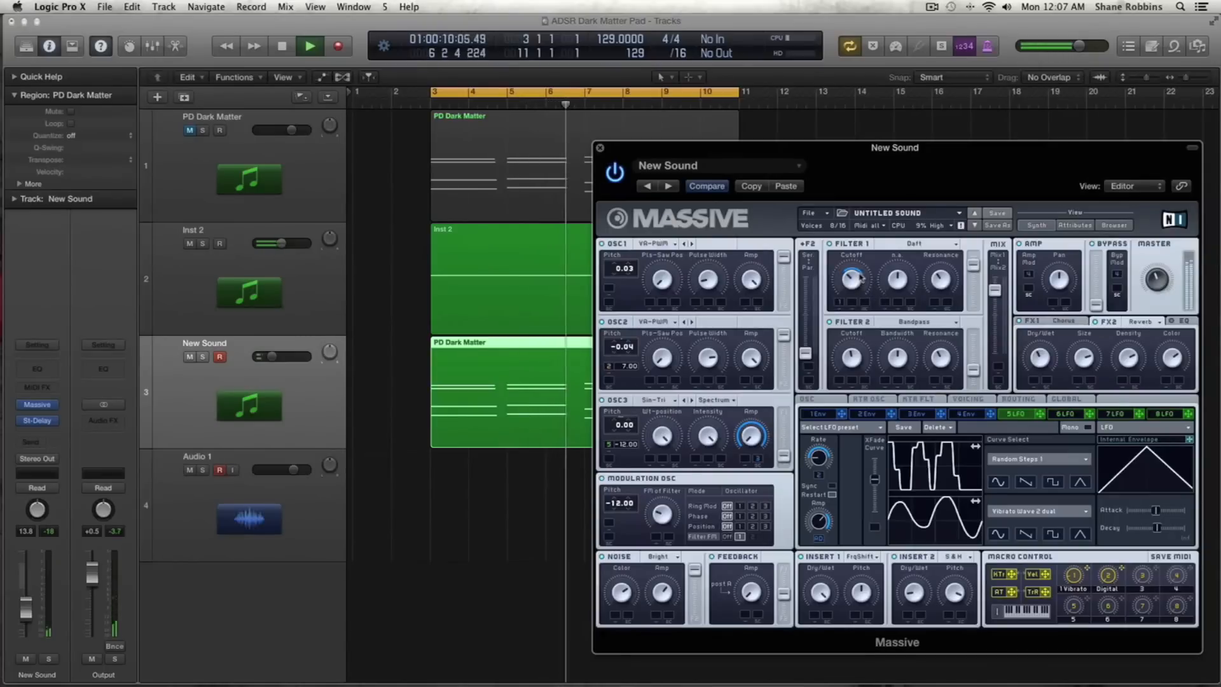
drag(272, 356, 283, 356)
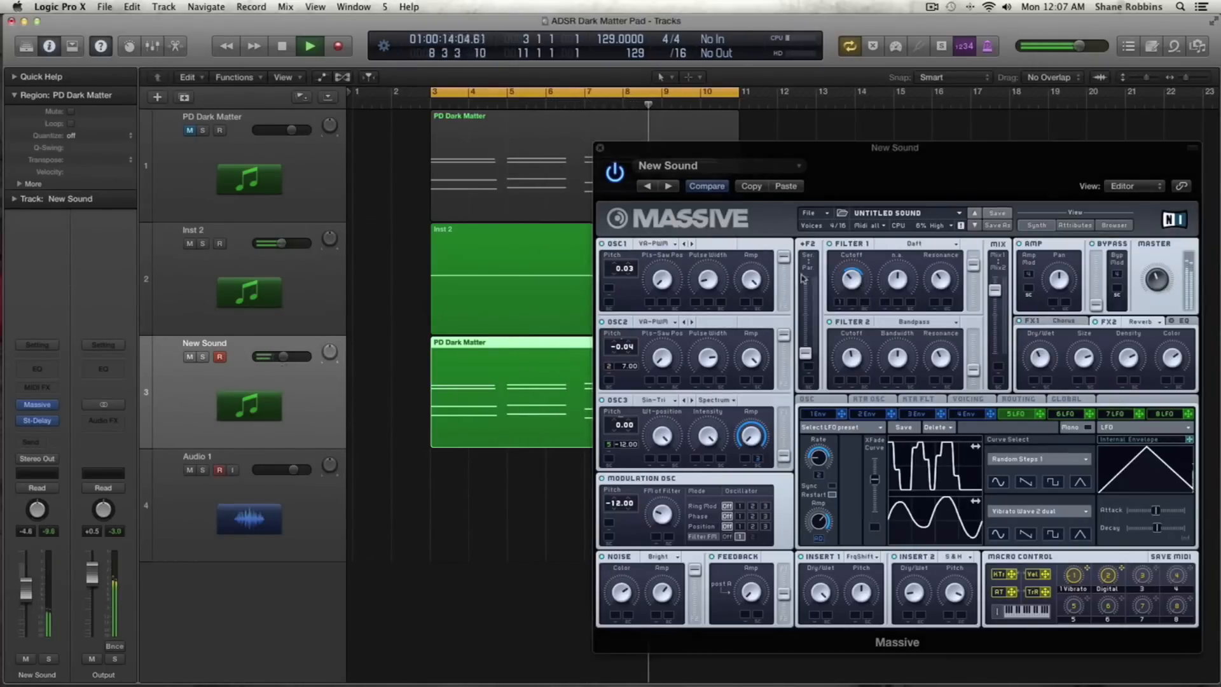
click(845, 284)
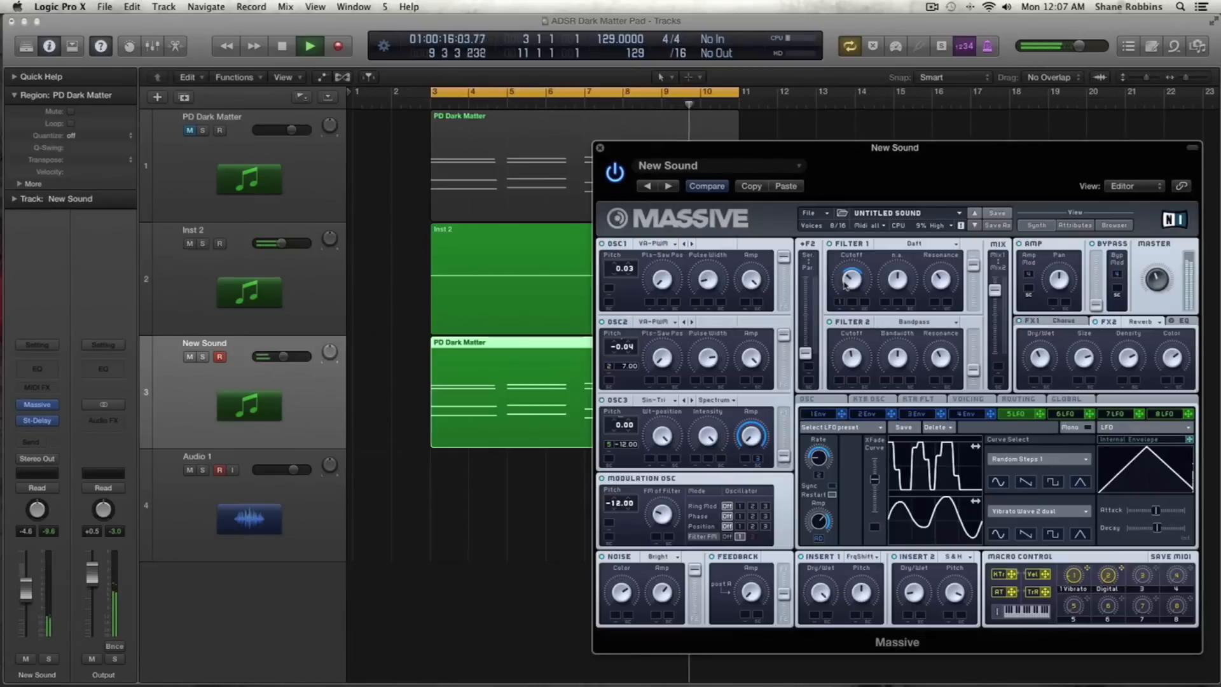
key(space)
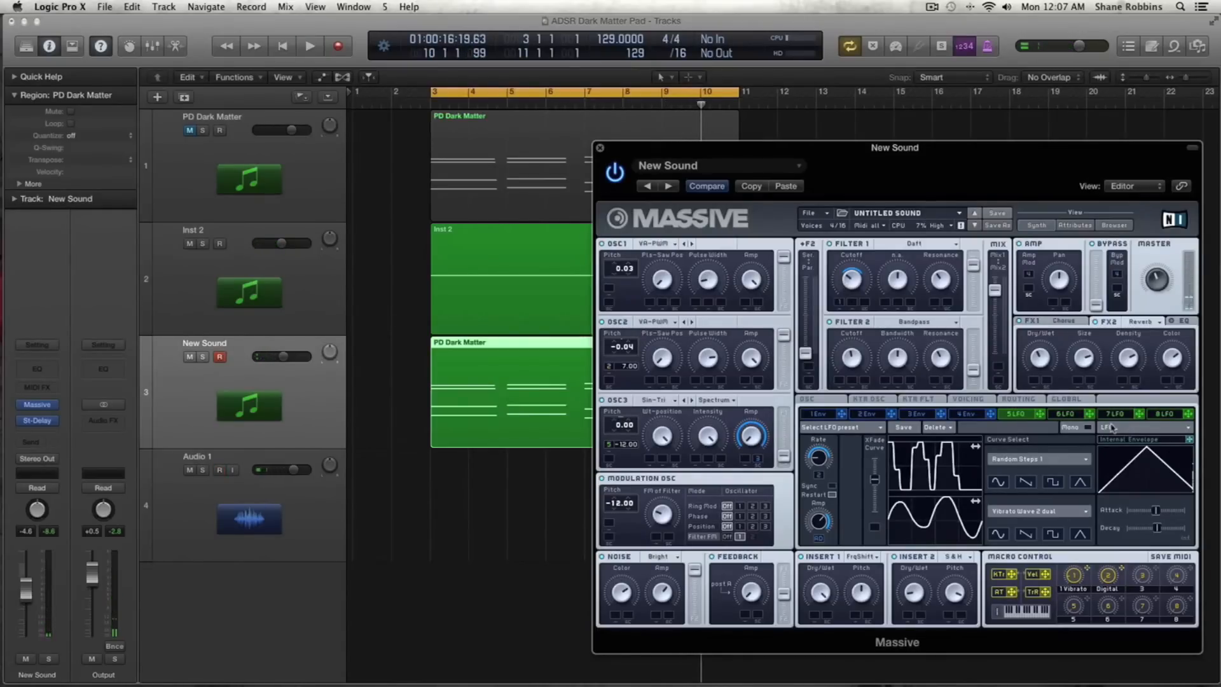
Step: Set LFO 6's curve crossfade fully to the first curve, shorten its internal envelope decay, modulate its amp and audition the pad
click(1069, 414)
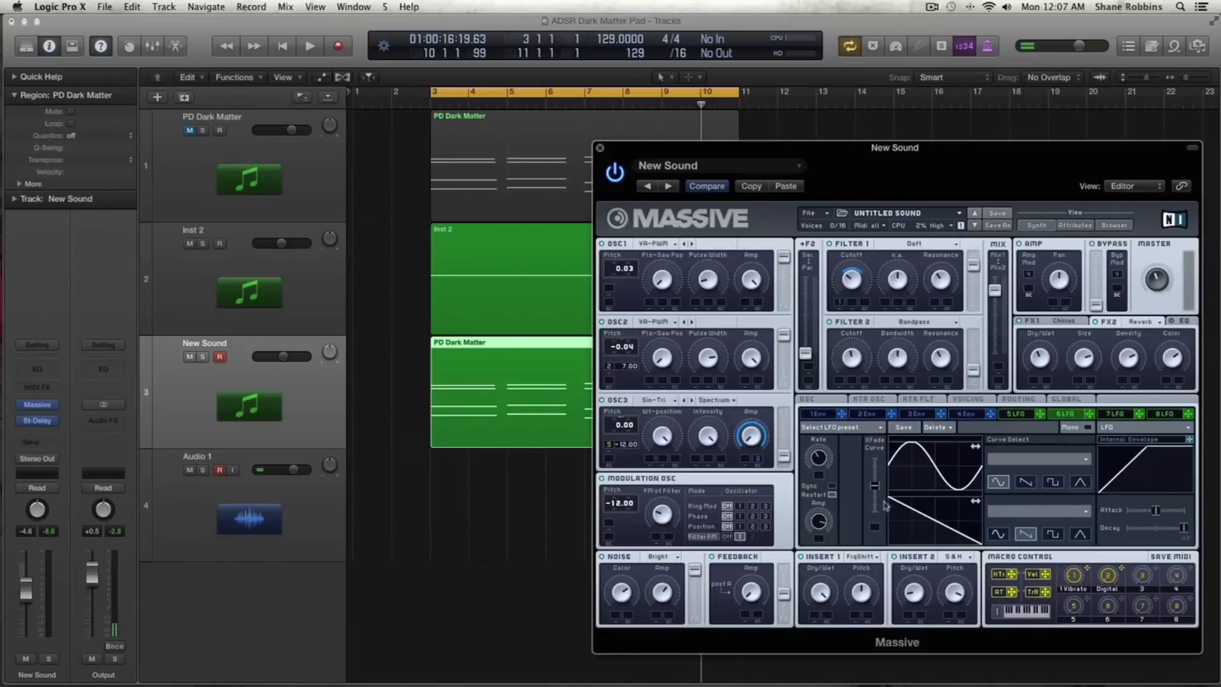
drag(875, 486, 878, 413)
drag(1184, 527, 1160, 528)
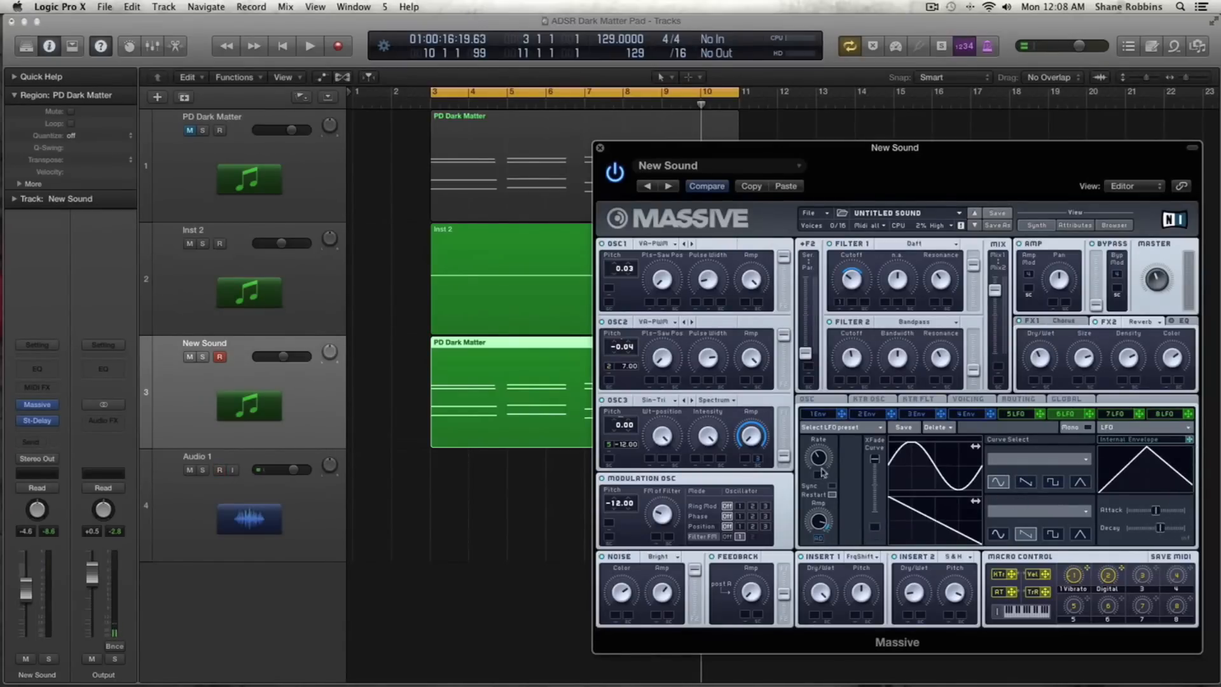
key(space)
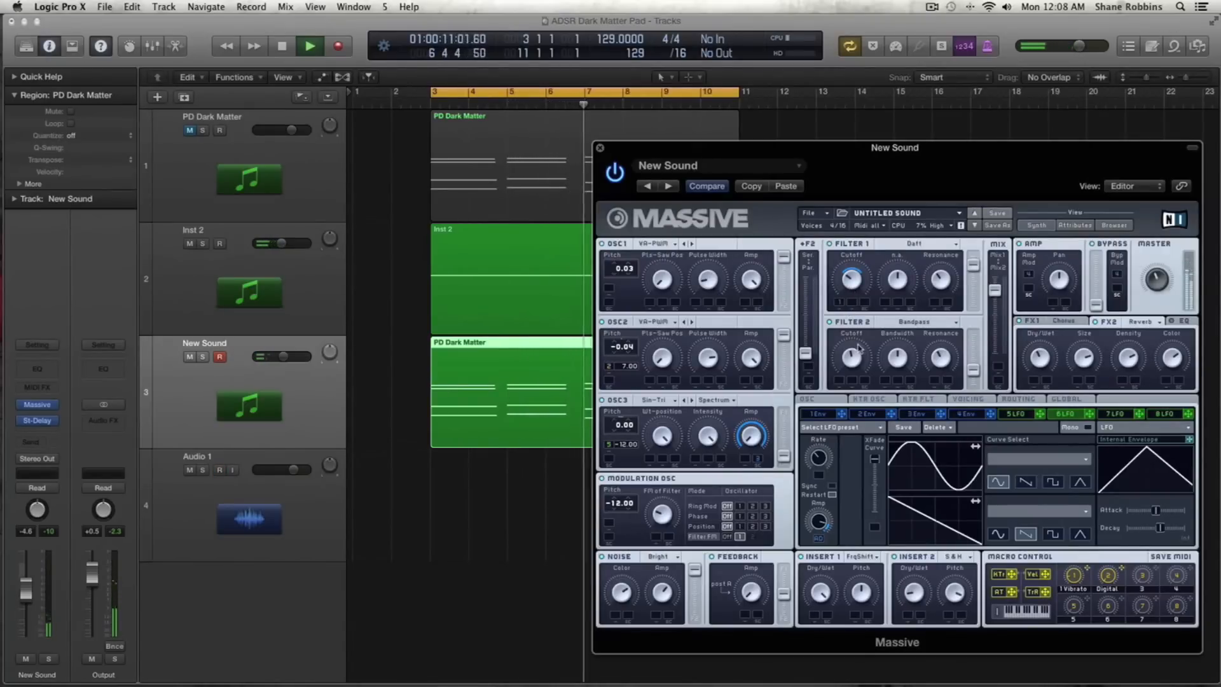
key(space)
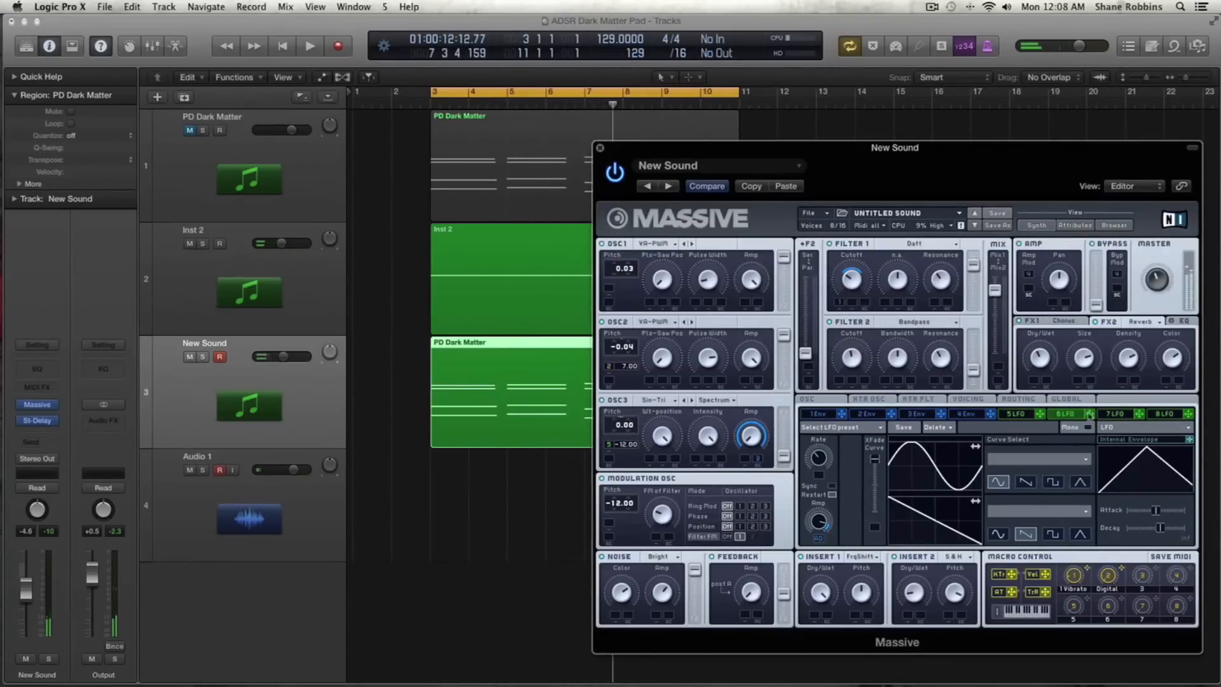
Step: Assign LFO 6 to the pulse width of oscillators 1 and 2 with small modulation ranges and play back the pad
drag(1090, 415, 697, 303)
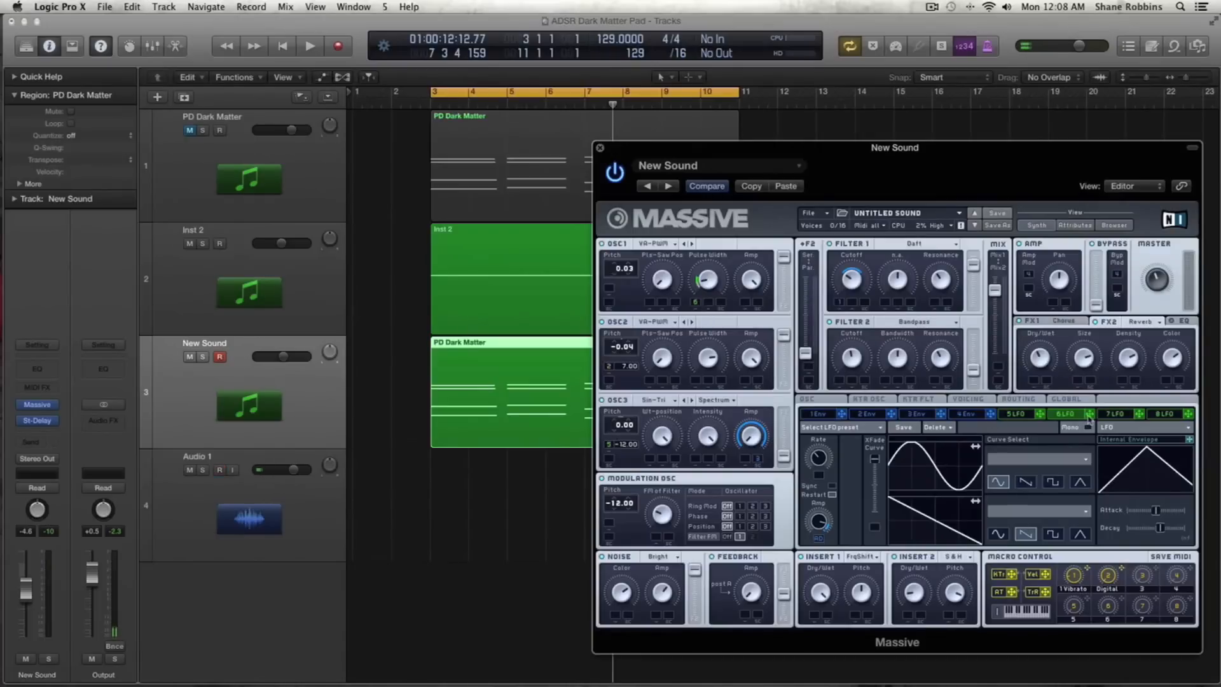
drag(1090, 417, 708, 383)
drag(708, 384, 708, 376)
drag(708, 392, 711, 369)
key(space)
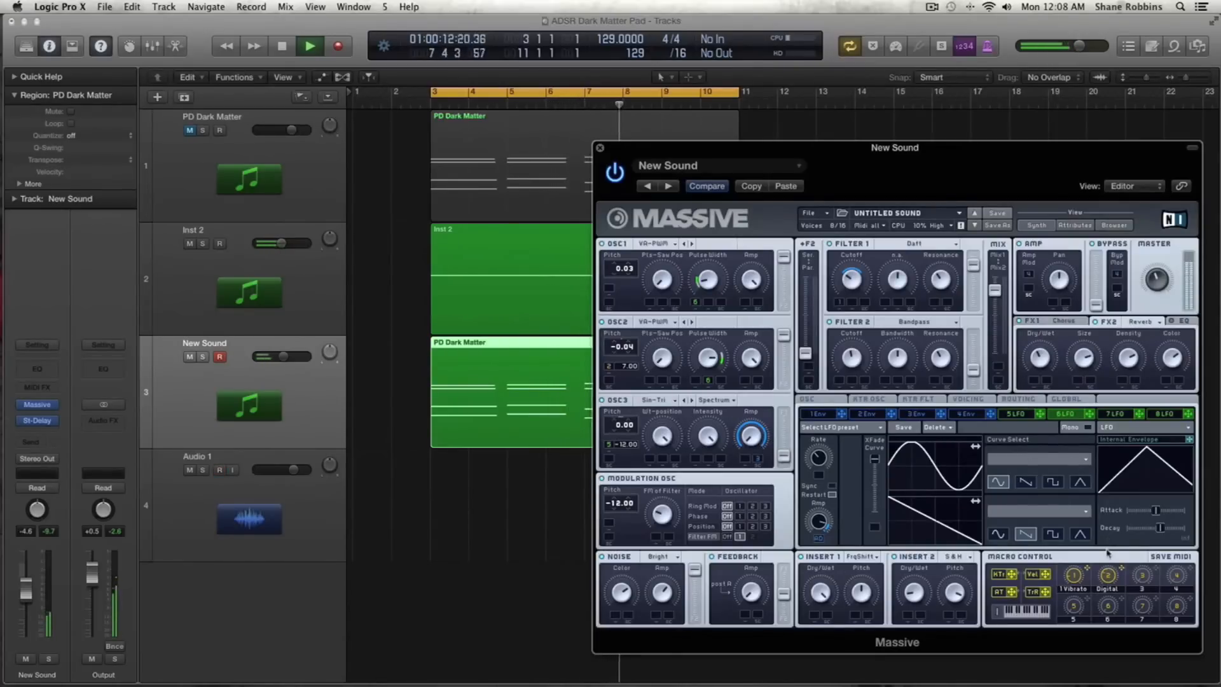
key(space)
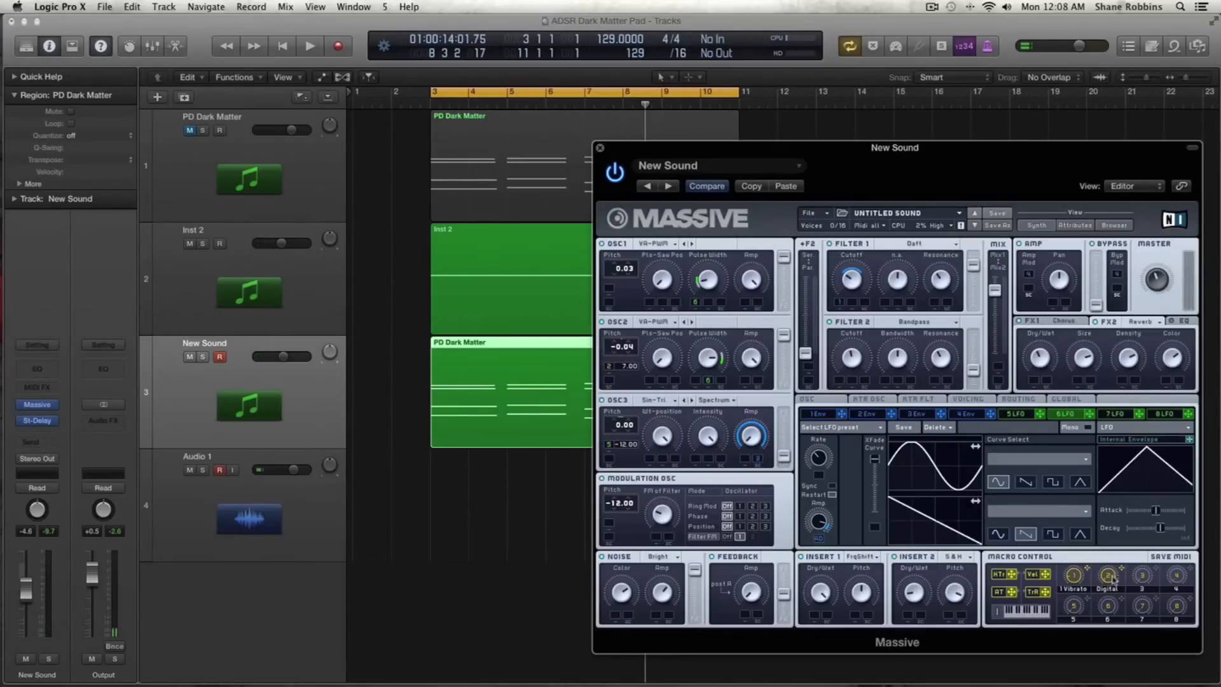
key(space)
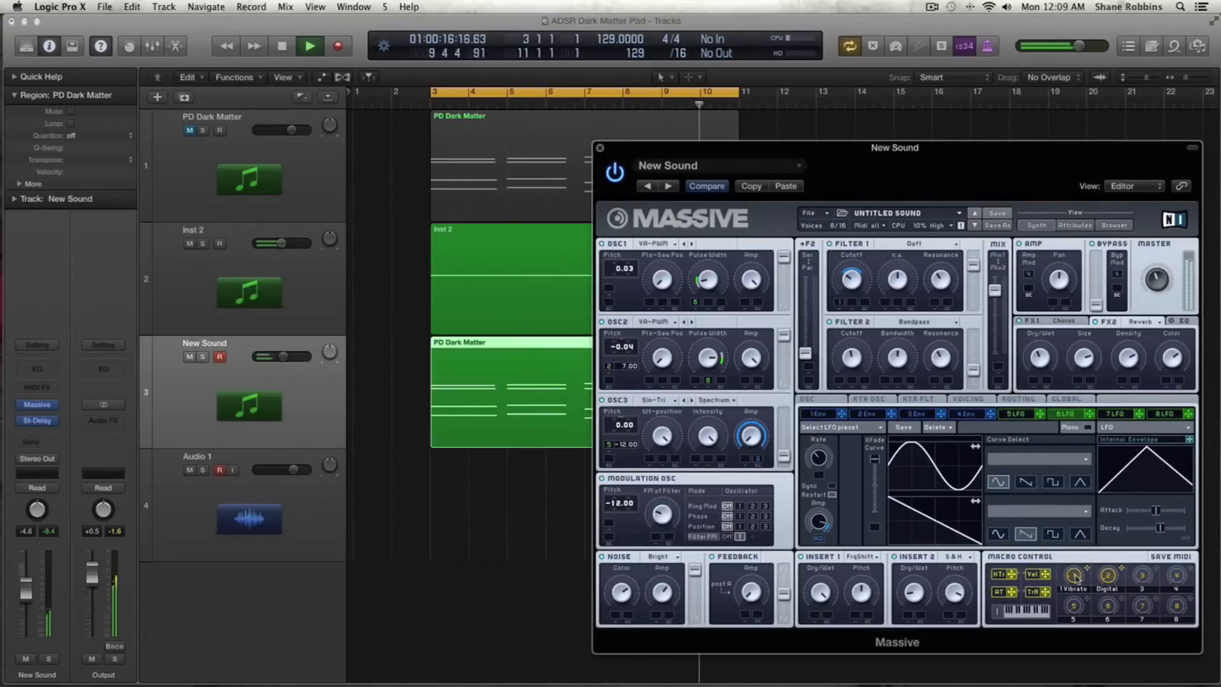
key(space)
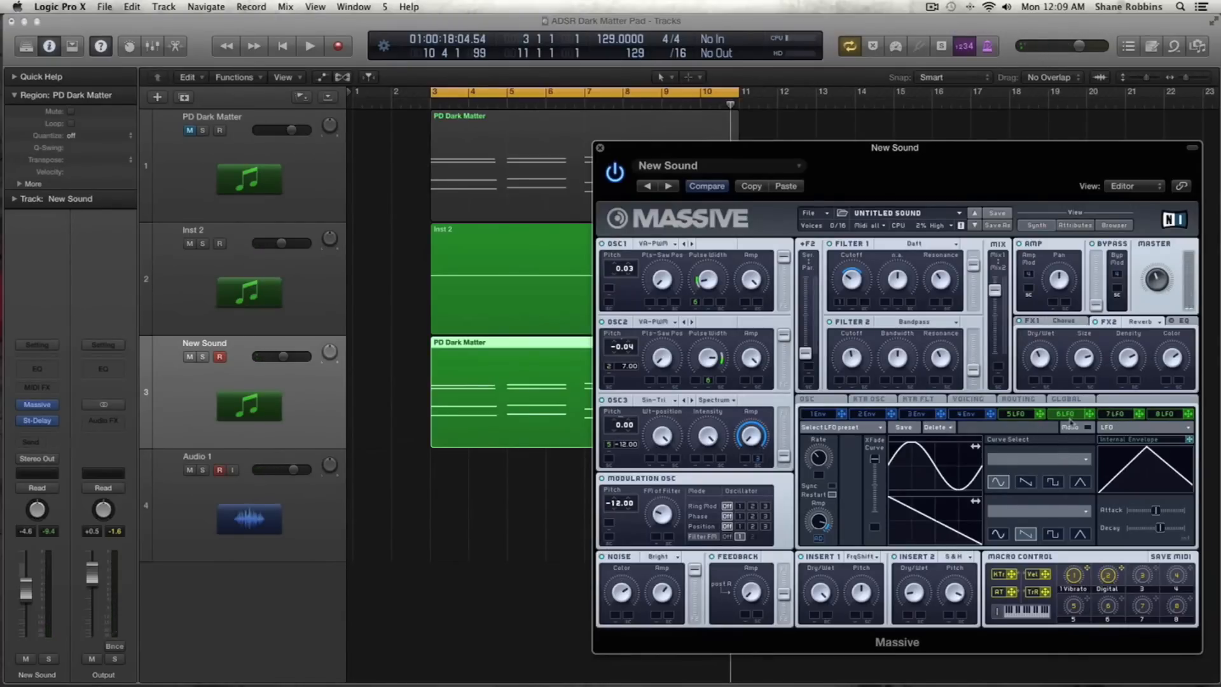
Step: Assign LFO 5 to the pitch of Insert 1 and Insert 2 and audition the pad
click(1017, 415)
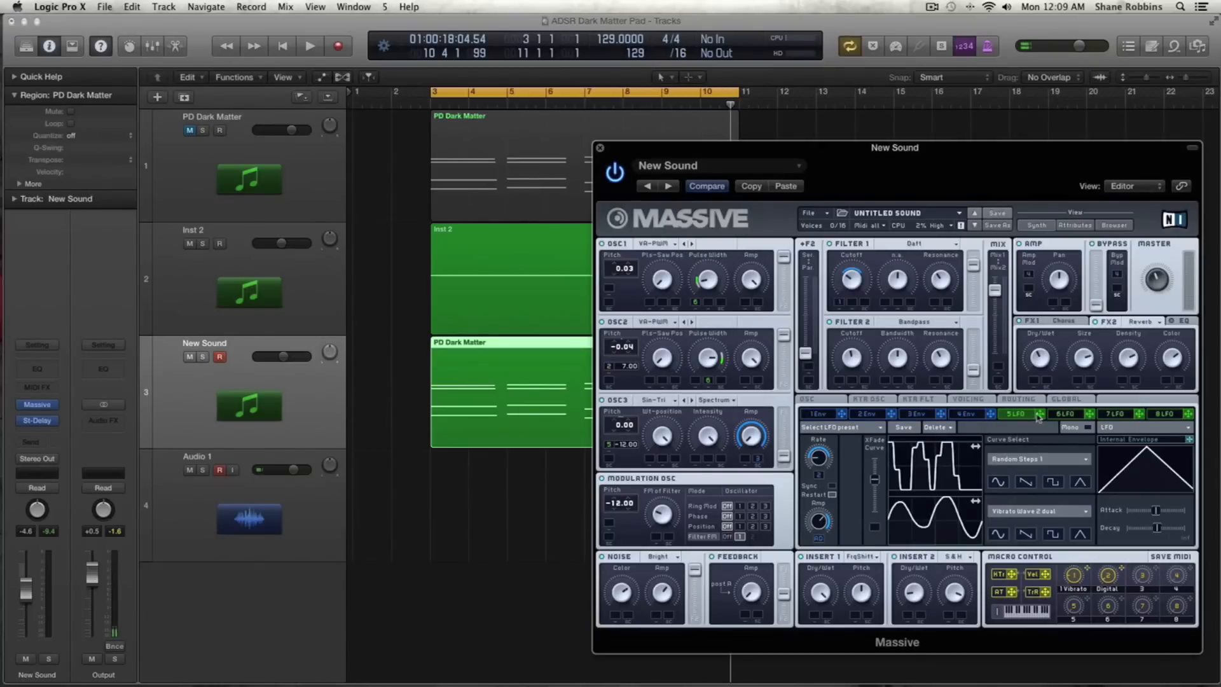
drag(1038, 417, 853, 617)
drag(1038, 429, 953, 612)
key(space)
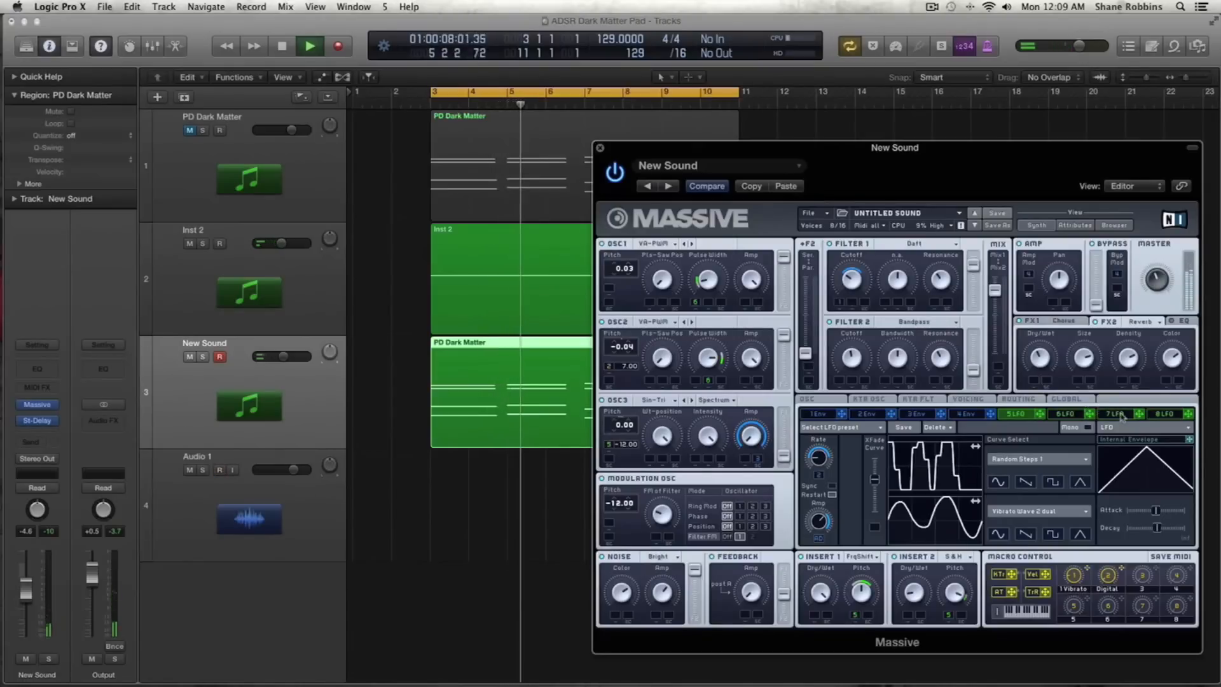
key(space)
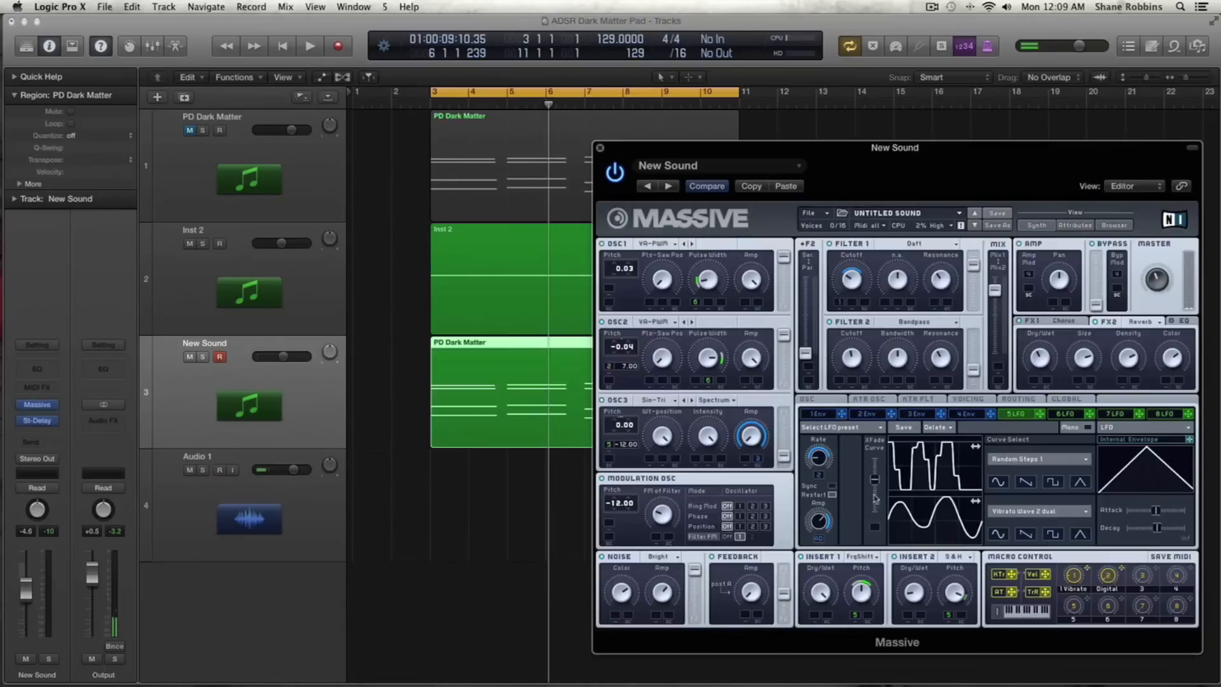
Step: Set LFO 7's curve crossfade fully to the first curve and choose Random Steps 2 for that curve
click(864, 415)
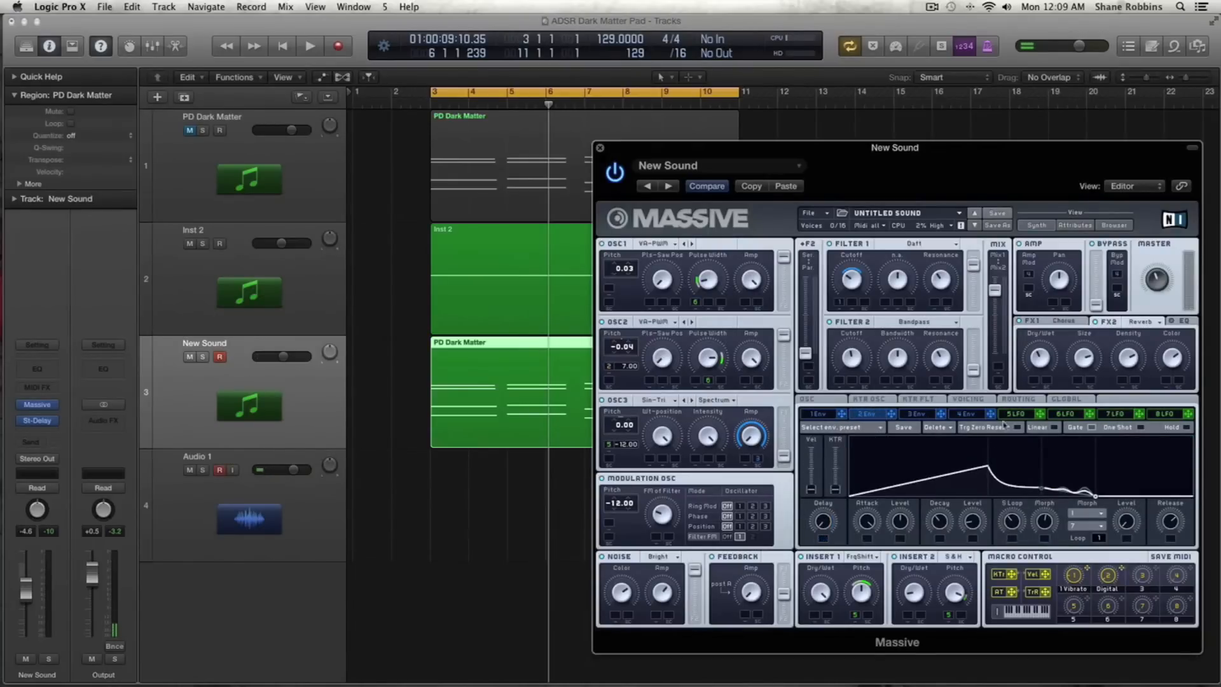
click(1026, 417)
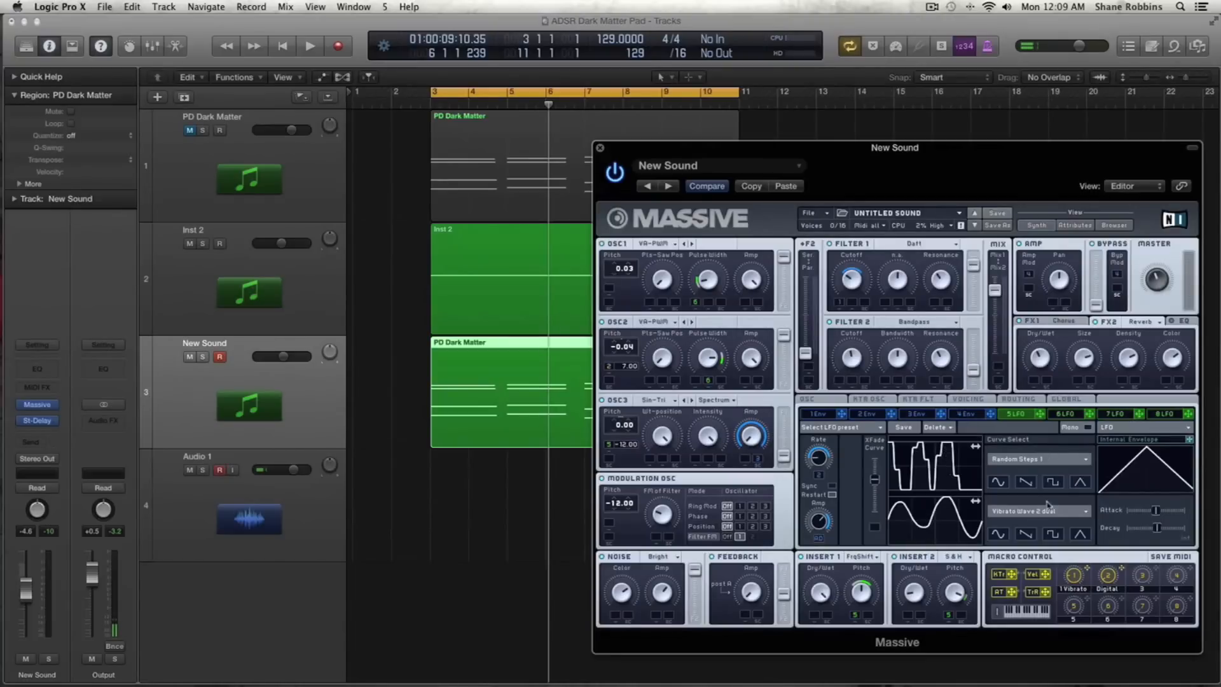
click(1064, 415)
click(1121, 416)
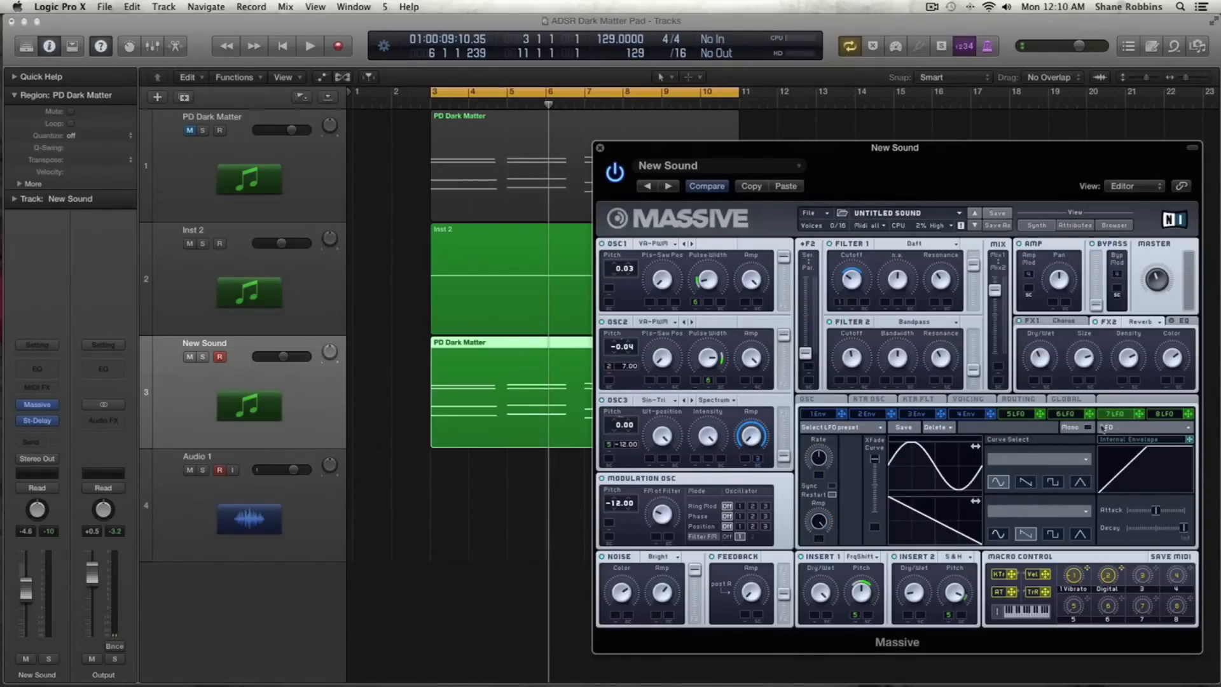
click(1025, 463)
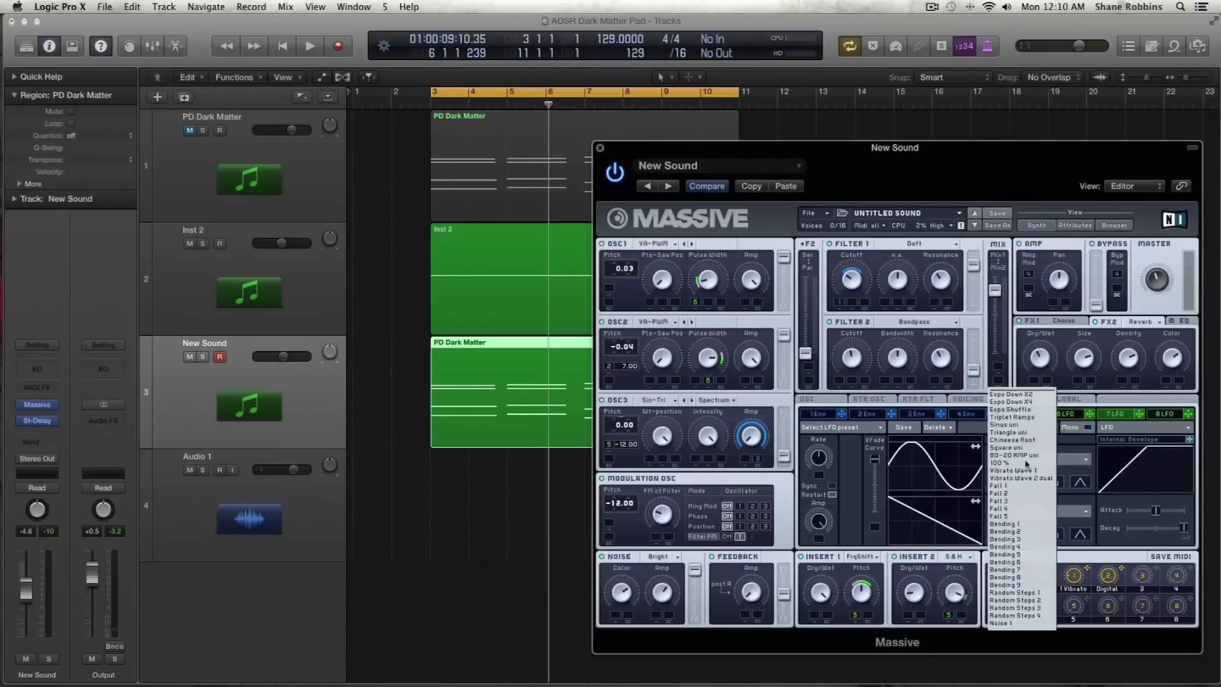
click(1029, 600)
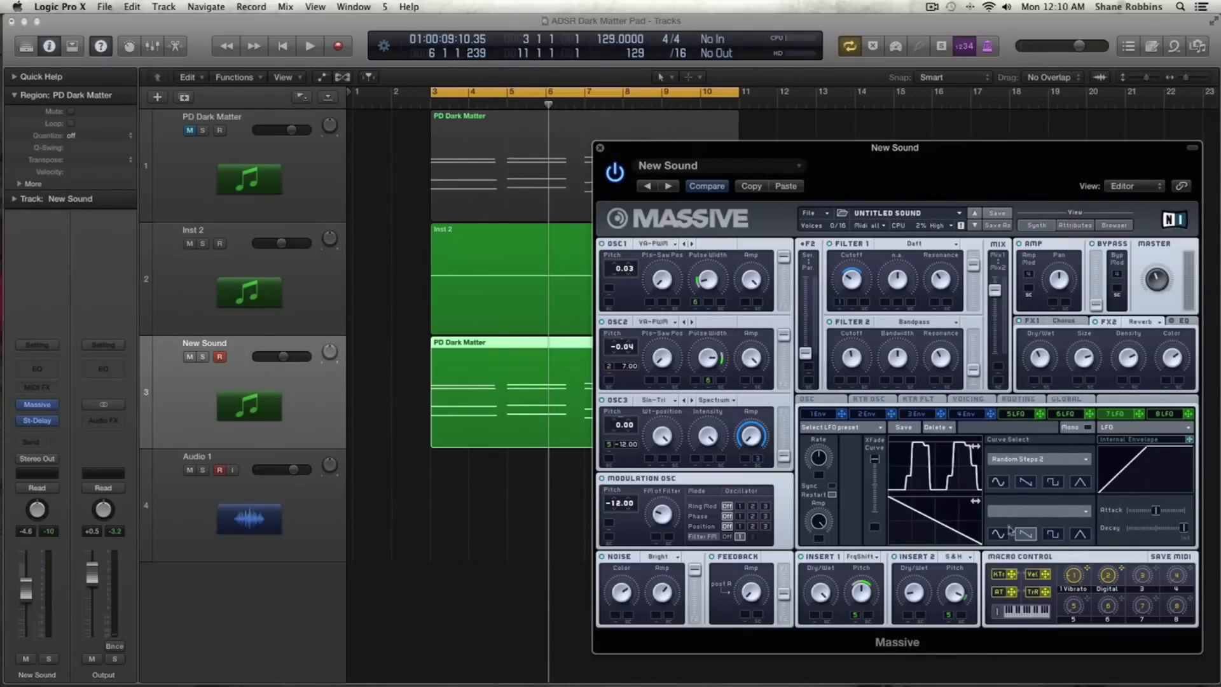
Step: Choose Random Steps 1 as LFO 7's second curve and shift the curve crossfade slightly away from the first curve
click(1026, 416)
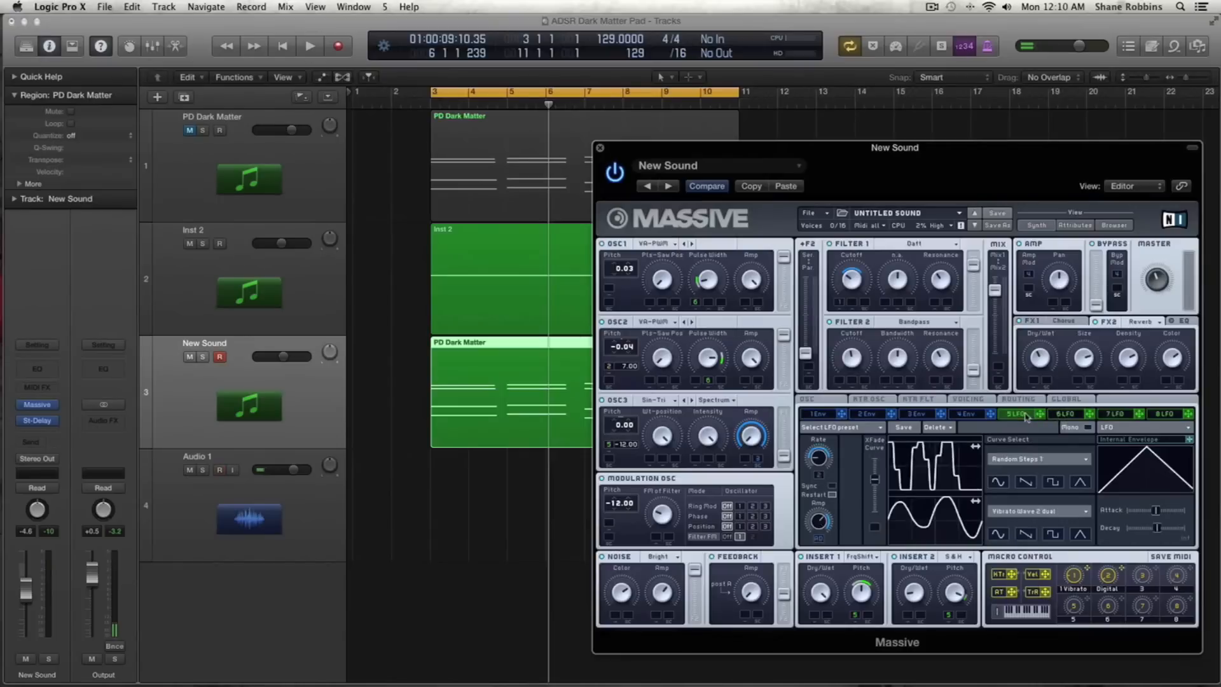
click(1116, 415)
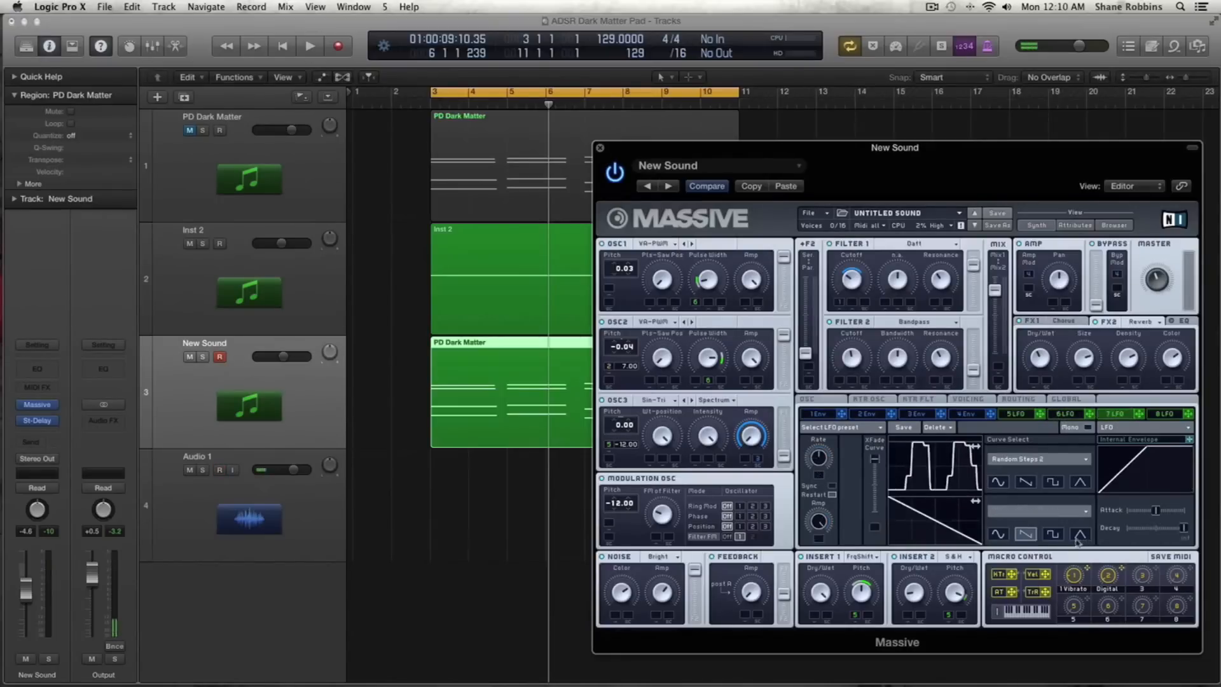
click(1035, 513)
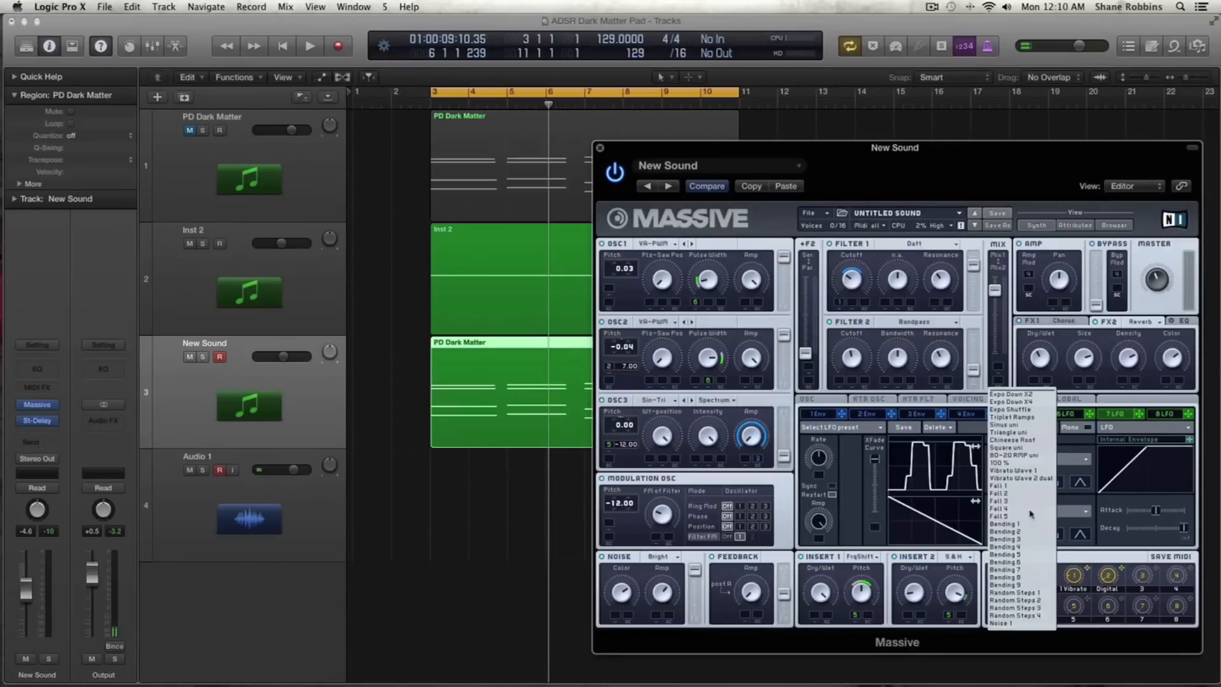
click(1034, 595)
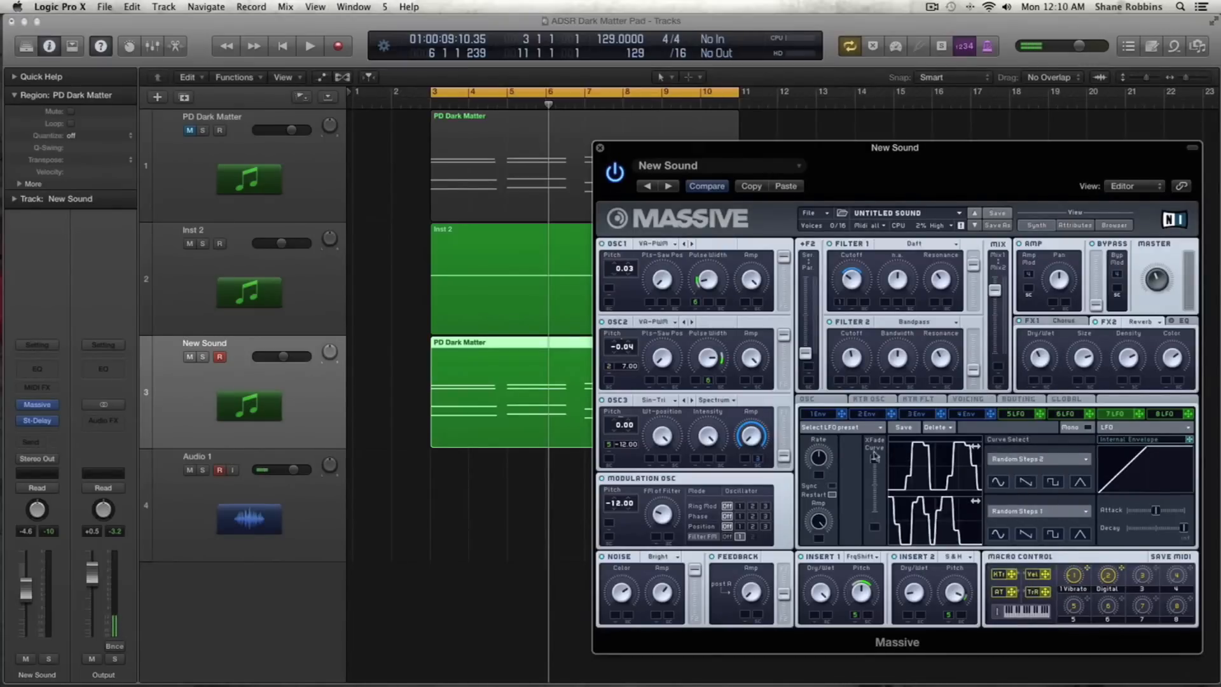
drag(875, 464, 876, 475)
Step: Shorten LFO 7's internal envelope decay to about midway, modulate its amp and play back the pad
key(space)
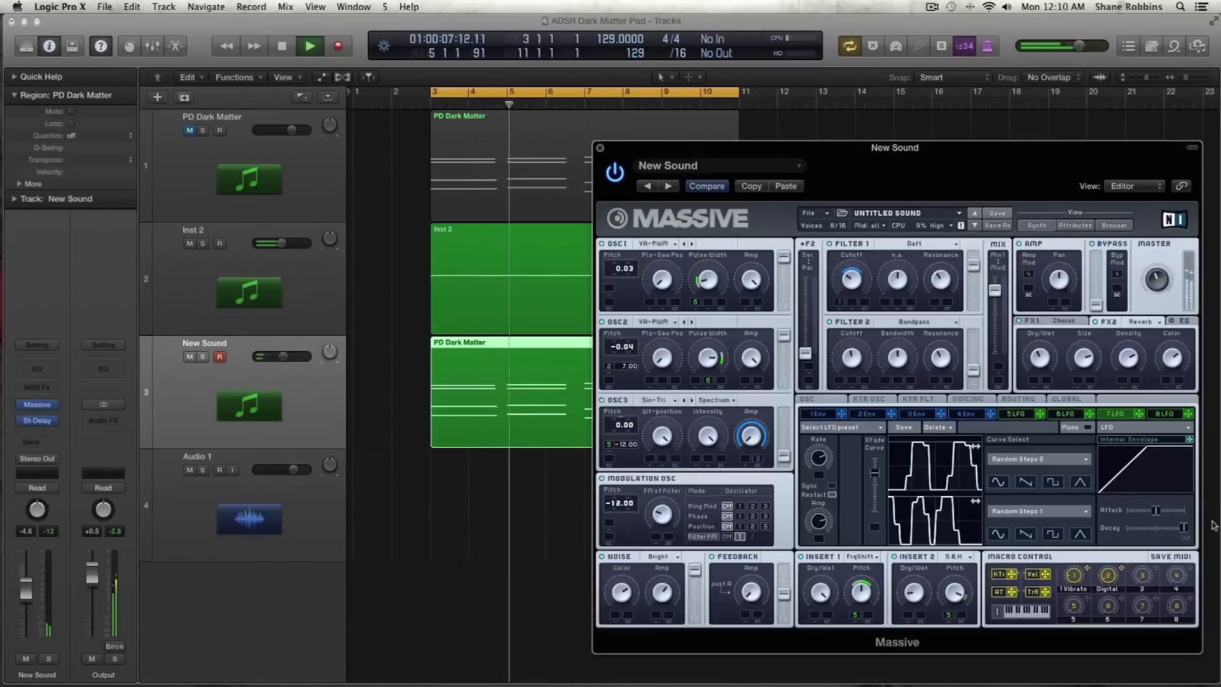
drag(1183, 528, 1161, 528)
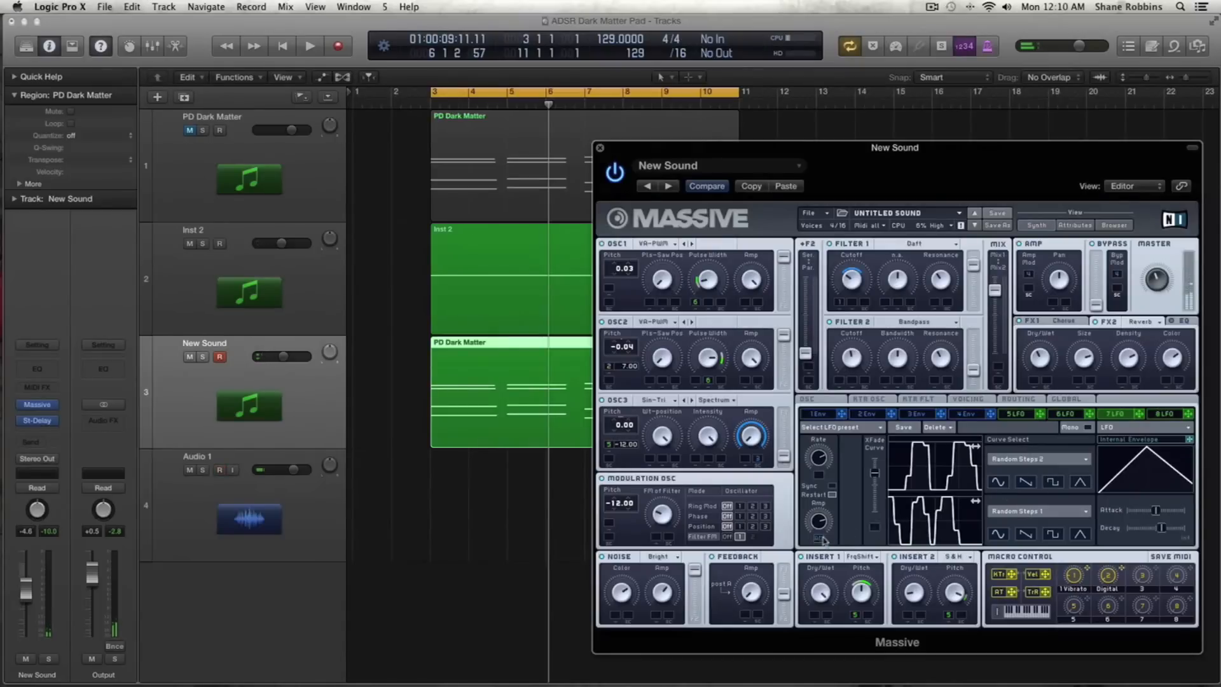
key(space)
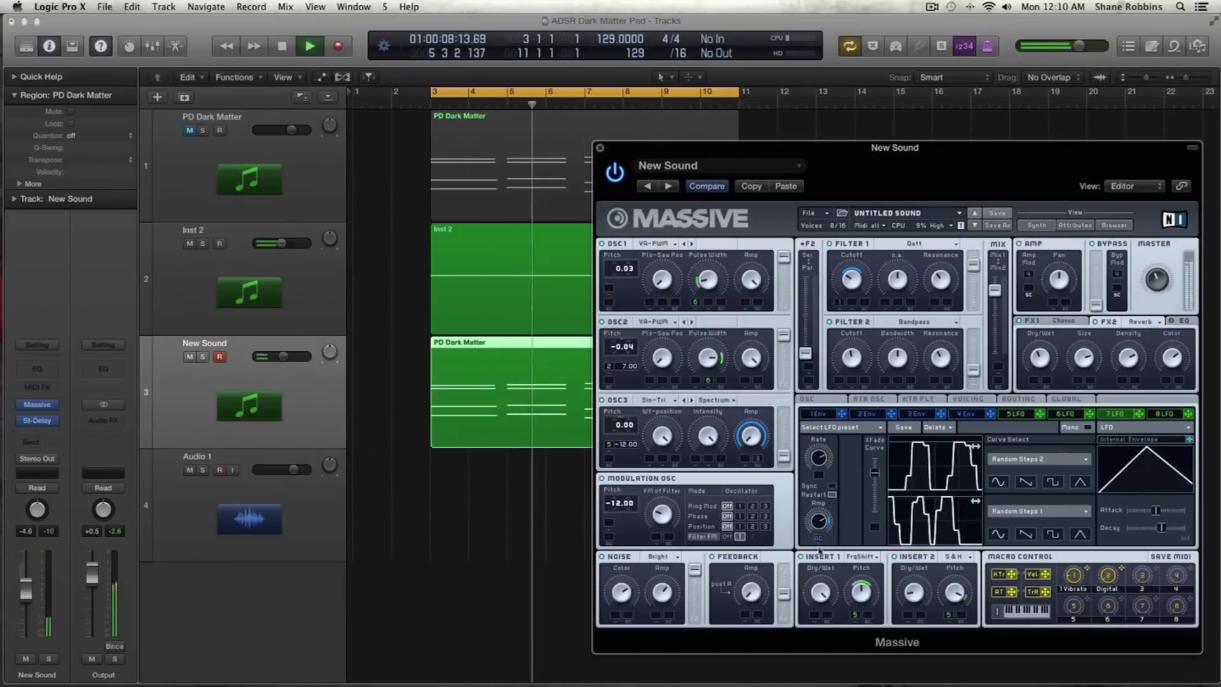
Step: Assign LFO 7 to the pitch of Insert 1 alongside LFO 5 and audition the pad
key(space)
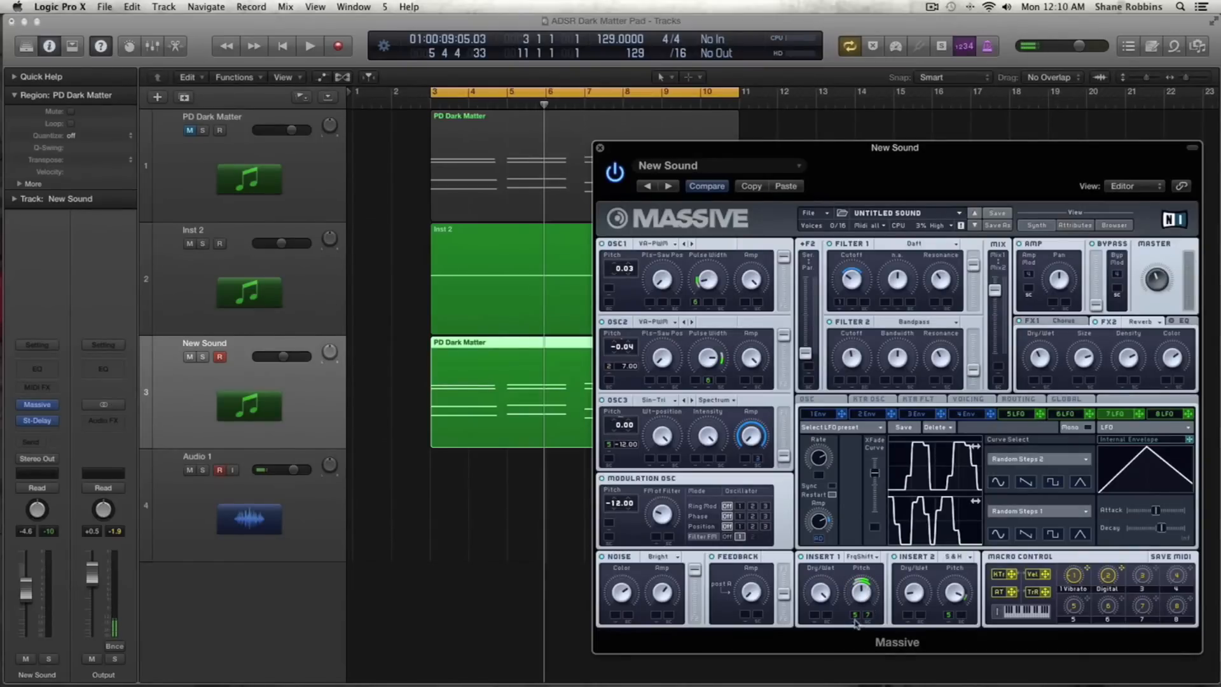
key(space)
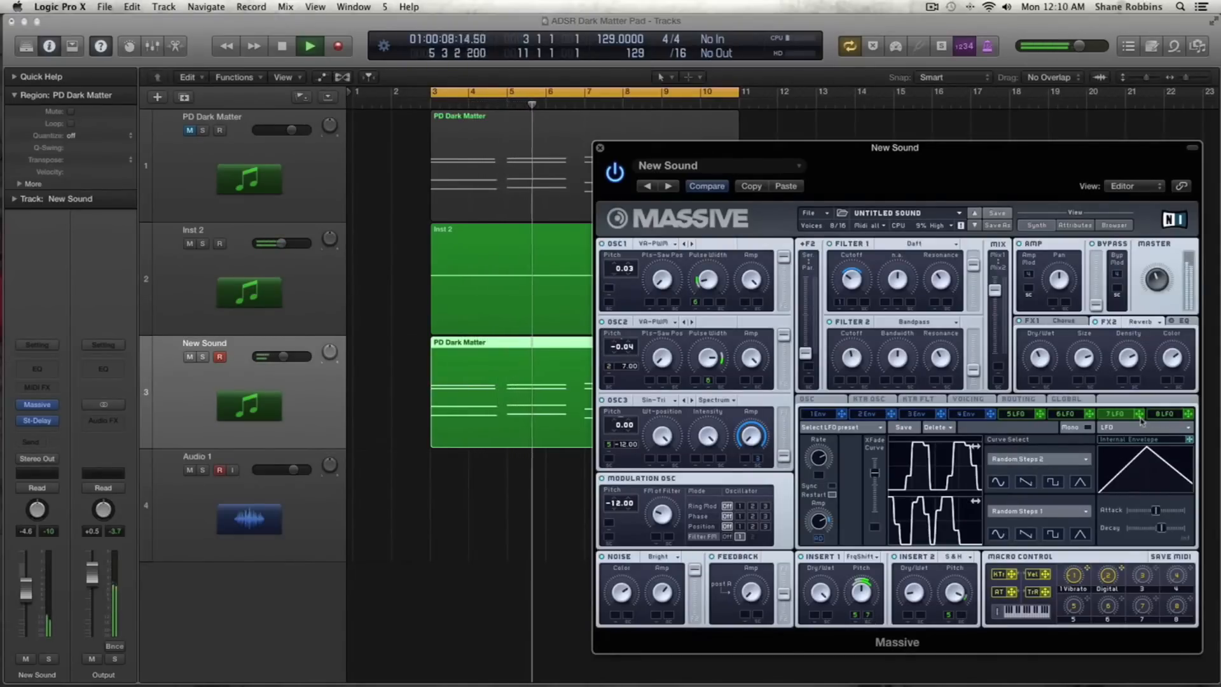
key(space)
Step: Assign LFO 7 to the amp of oscillator 3 and play back the pad to hear the modulation
drag(1139, 416, 746, 461)
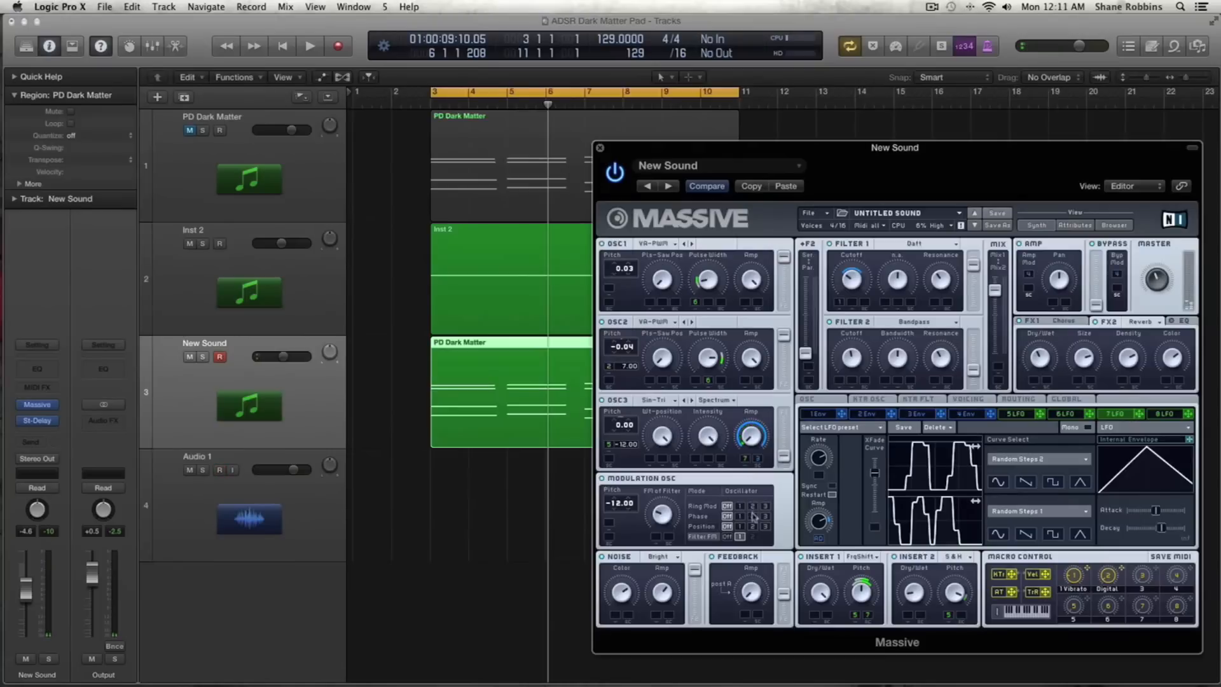
key(space)
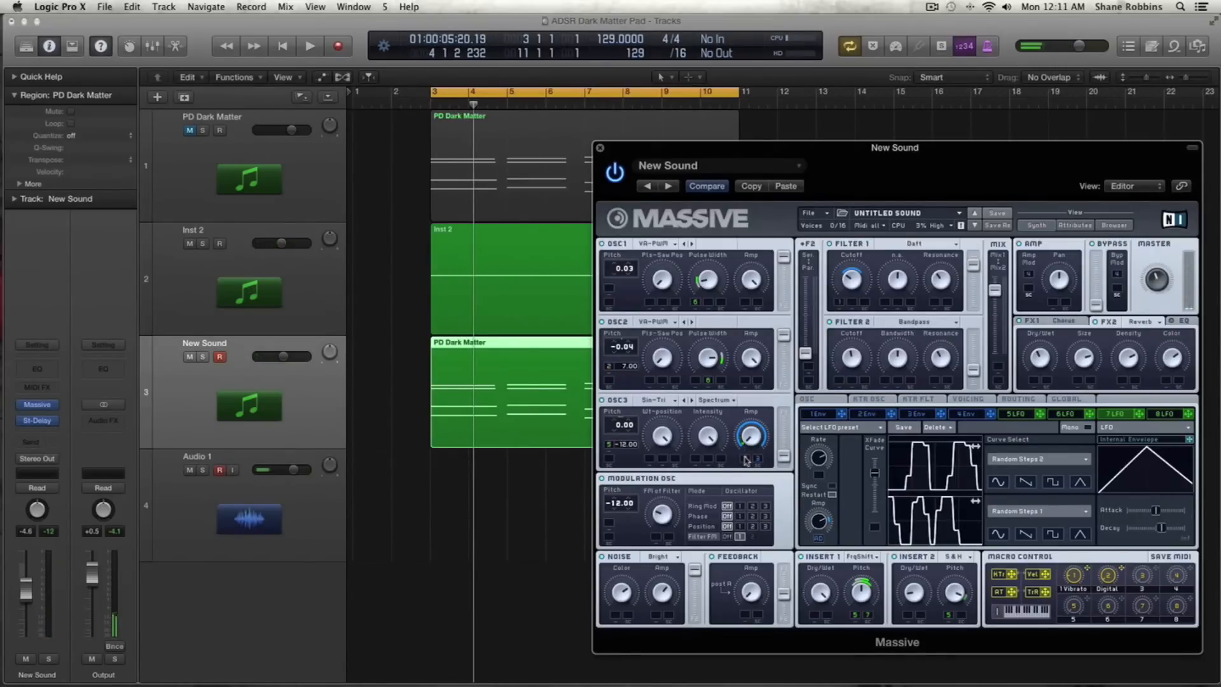
key(space)
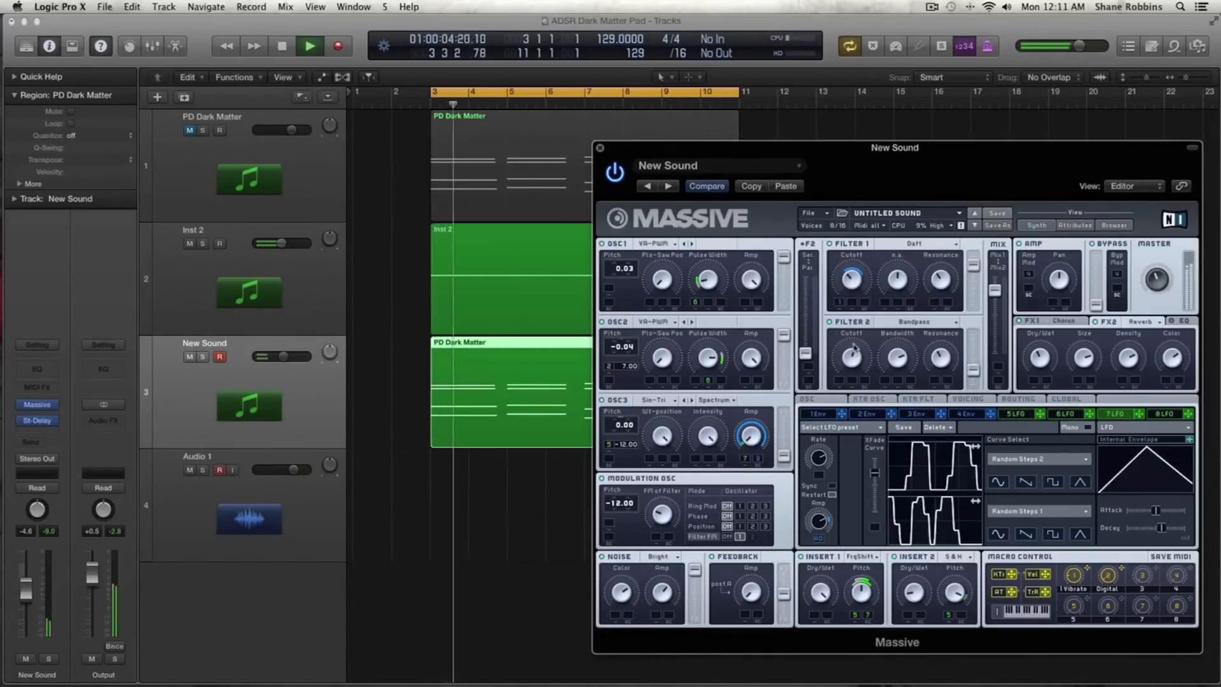
key(space)
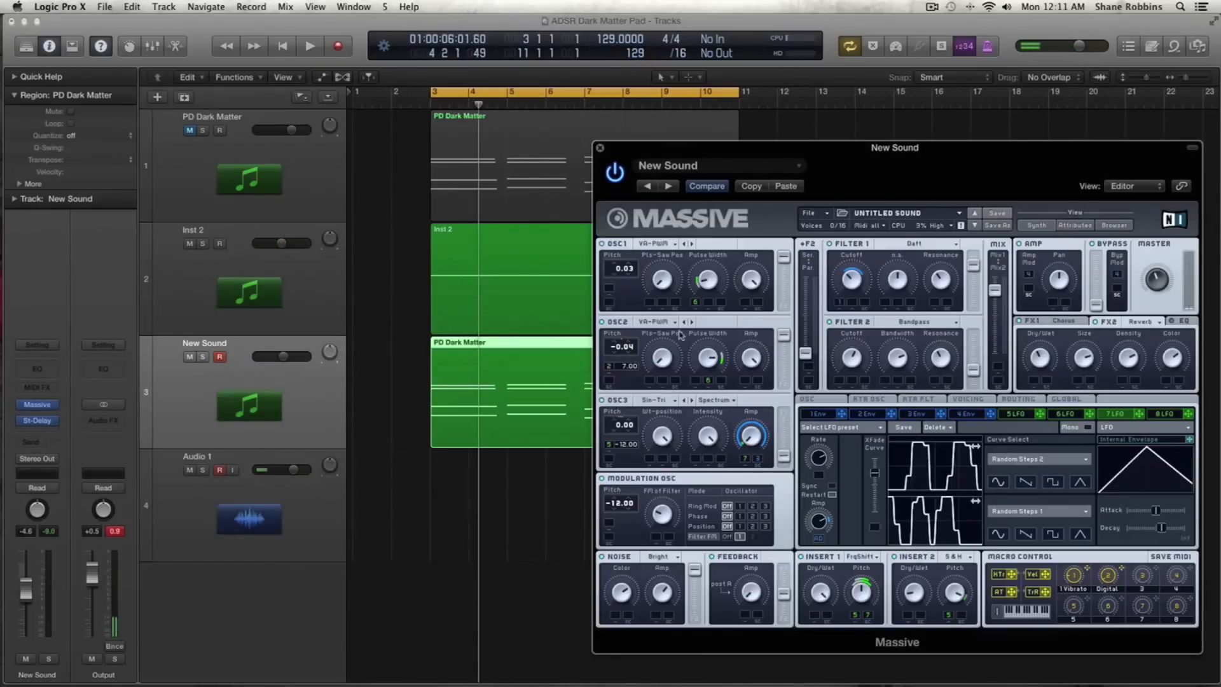